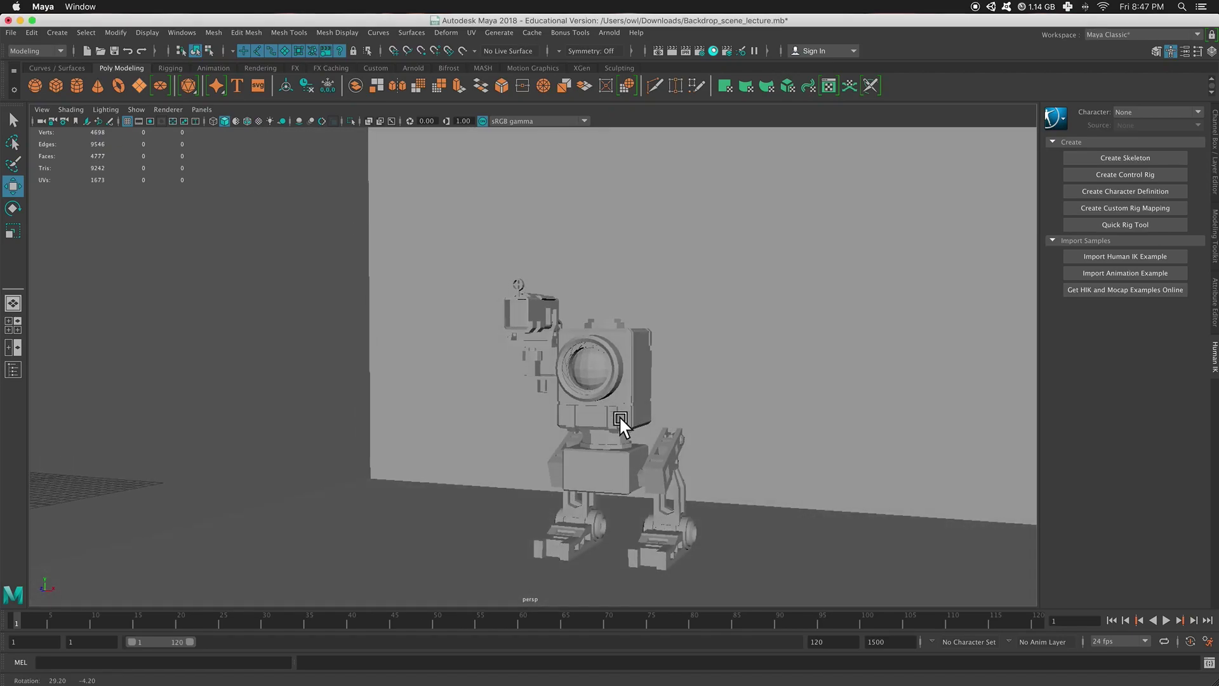
- Zoom and orbit around the robot on its gray backdrop, then open the Arnold menu
{"action": "scroll", "coordinate": [619, 416], "scroll_direction": "up", "scroll_amount": 3}
{"action": "scroll", "coordinate": [577, 394], "scroll_direction": "up", "scroll_amount": 2}
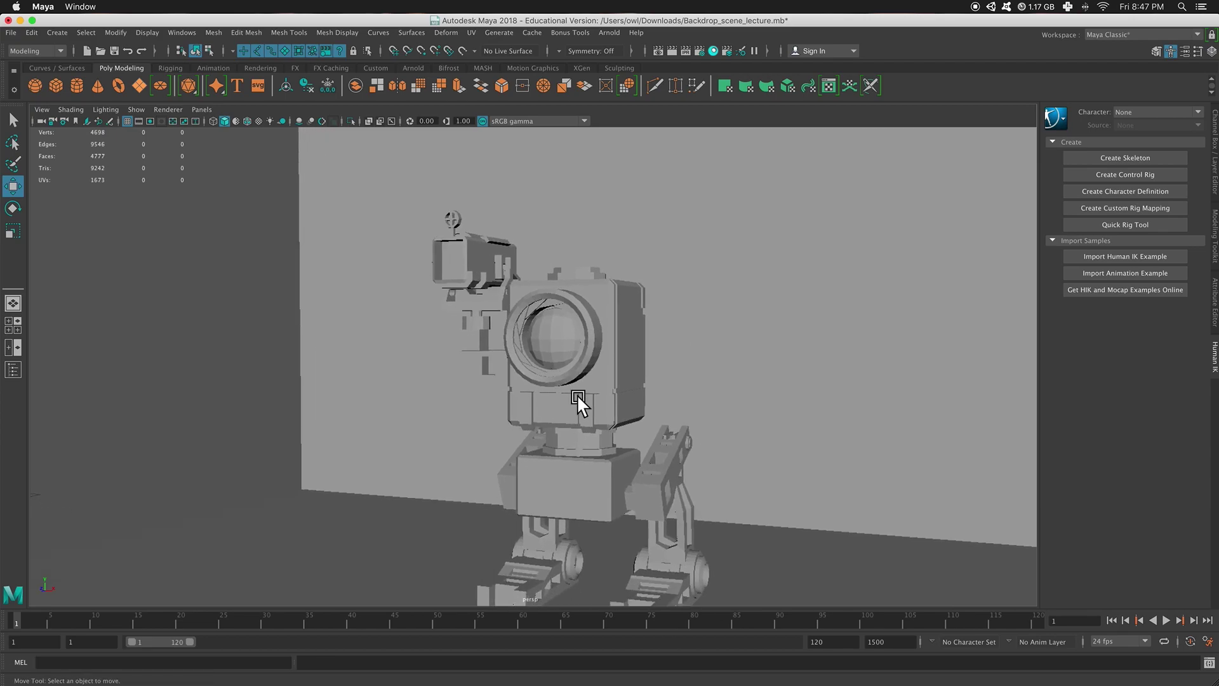
{"action": "scroll", "coordinate": [577, 395], "scroll_direction": "down", "scroll_amount": 3}
{"action": "mouse_move", "coordinate": [577, 394]}
{"action": "left_mouse_down", "text": "alt"}
{"action": "mouse_move", "coordinate": [668, 403]}
{"action": "mouse_move", "coordinate": [599, 397]}
{"action": "mouse_move", "coordinate": [585, 413]}
{"action": "left_mouse_up", "text": "alt"}
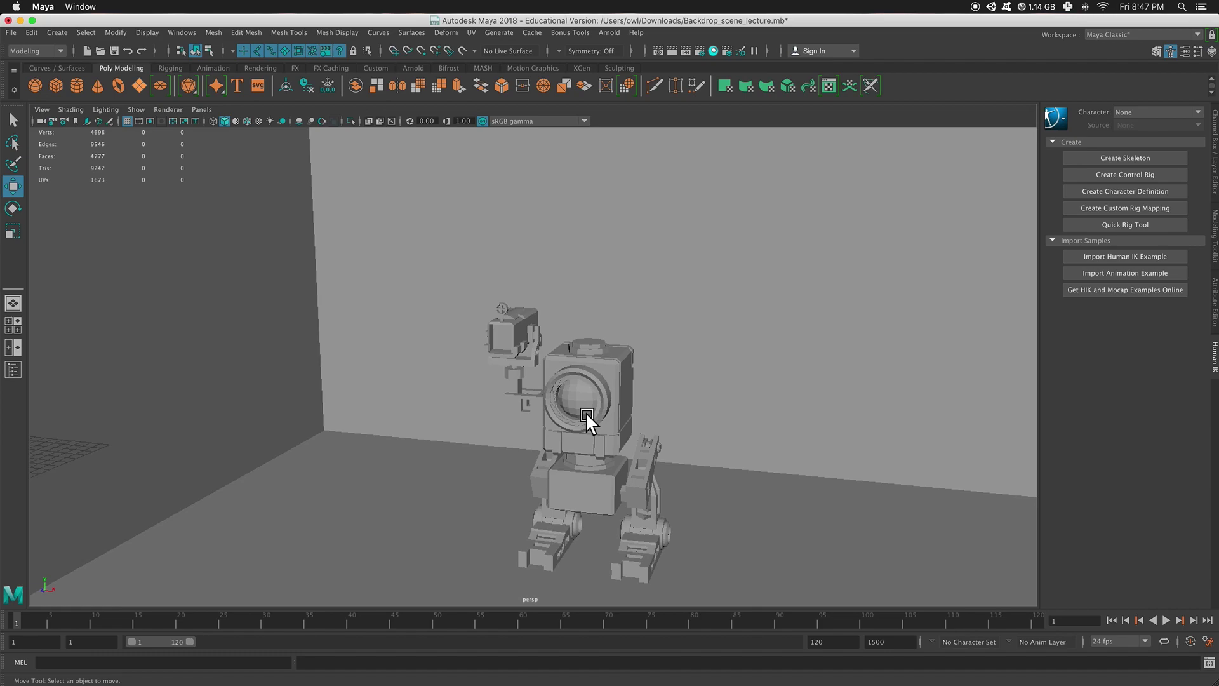
{"action": "left_click", "coordinate": [606, 33]}
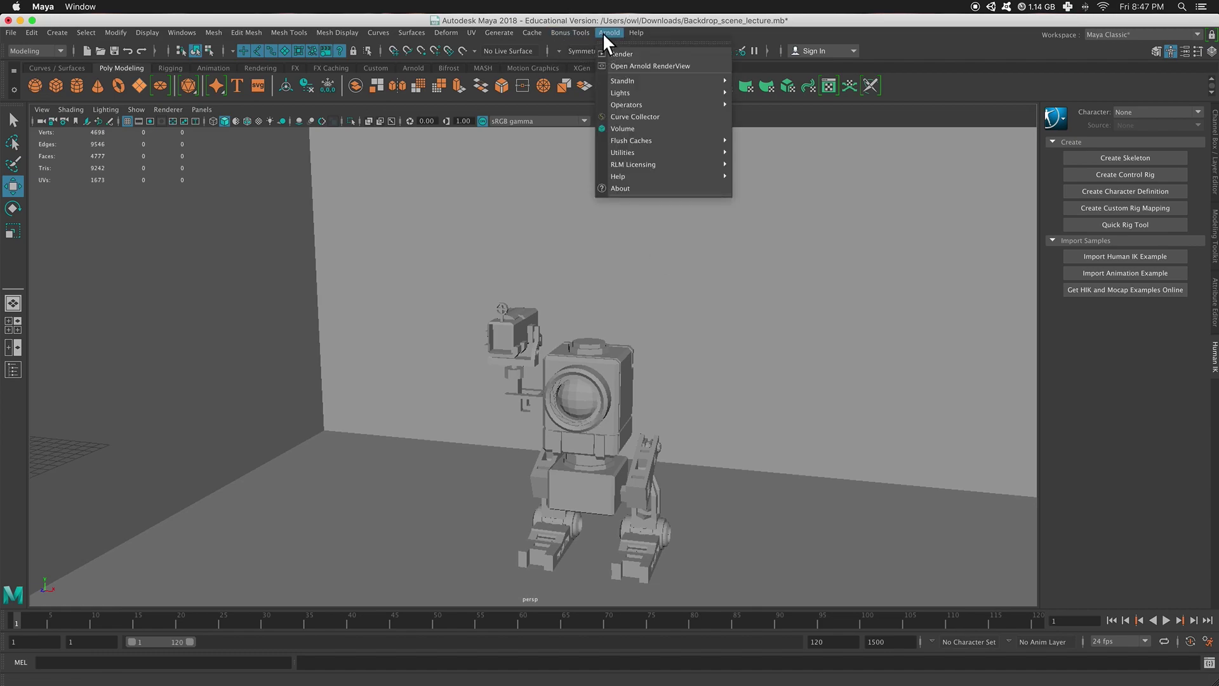
- Create an Arnold Skydome Light and frame the view on it
{"action": "mouse_move", "coordinate": [679, 93]}
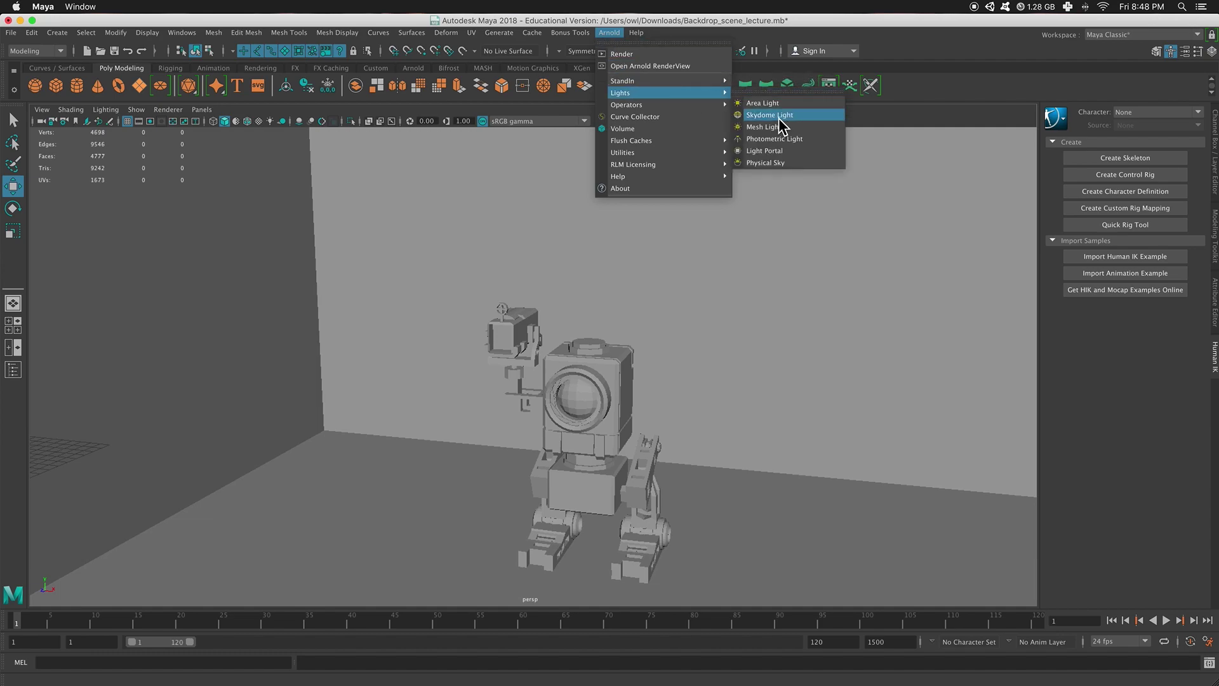
{"action": "left_click", "coordinate": [779, 116]}
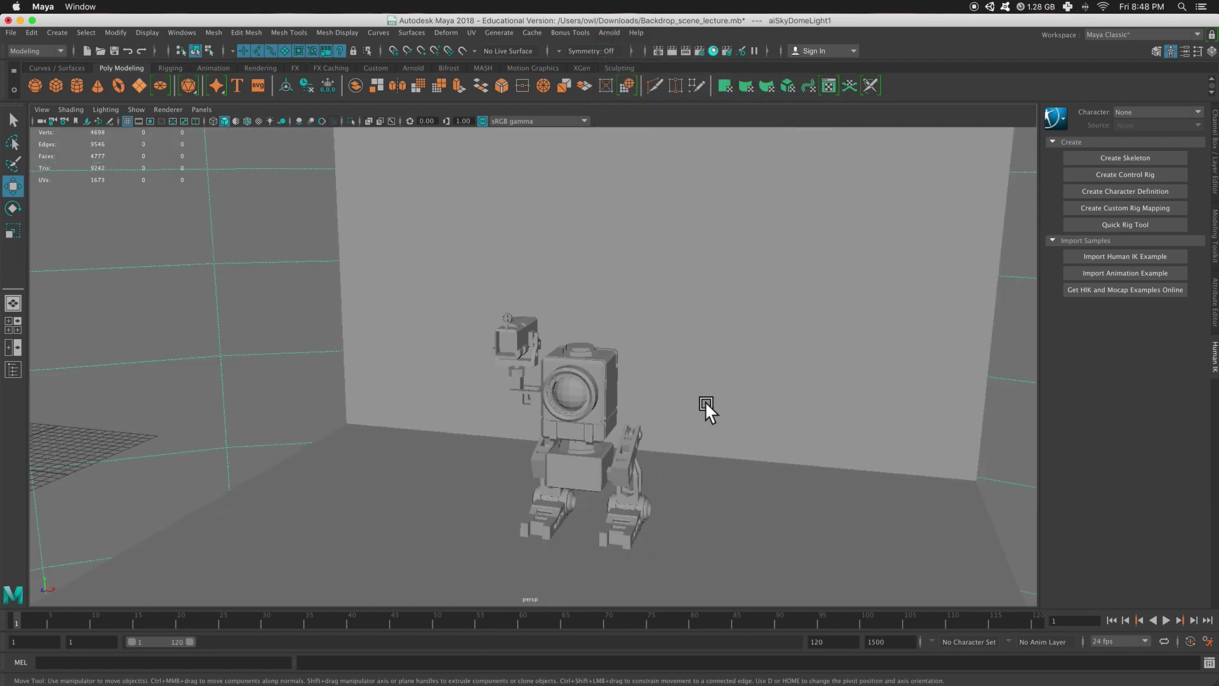
{"action": "key", "text": "f"}
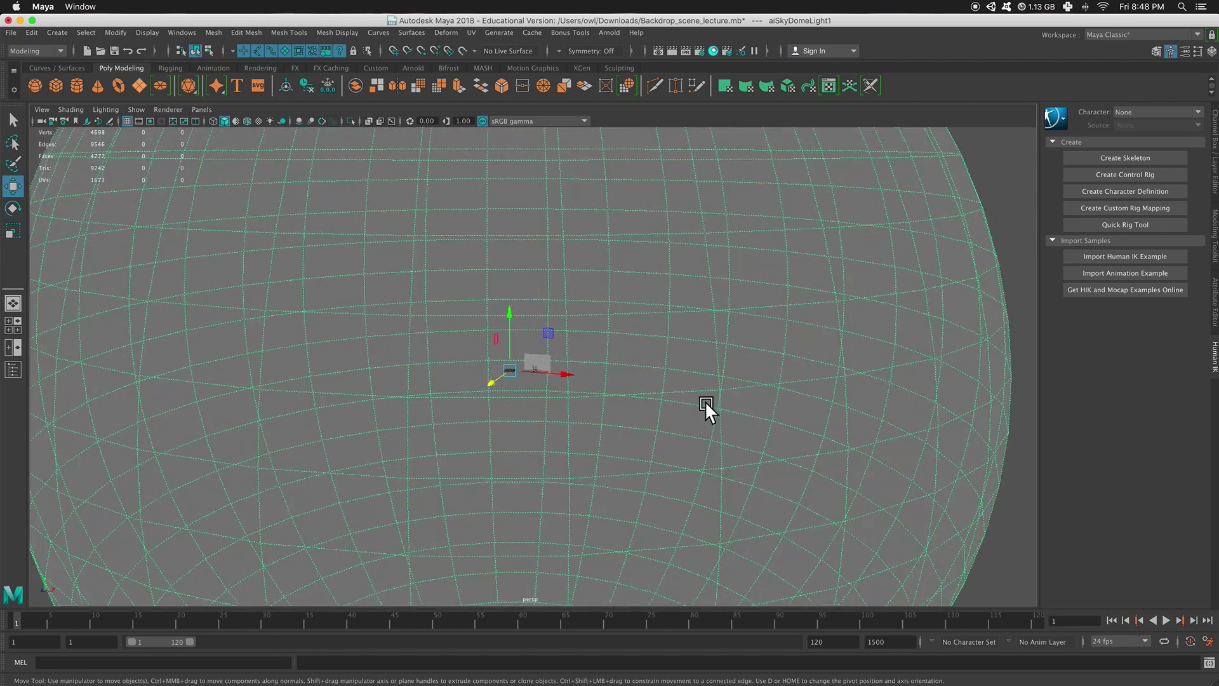
- Navigate back to a frontal view of the robot and start an Arnold render
{"action": "scroll", "coordinate": [560, 356], "scroll_direction": "up", "scroll_amount": 10}
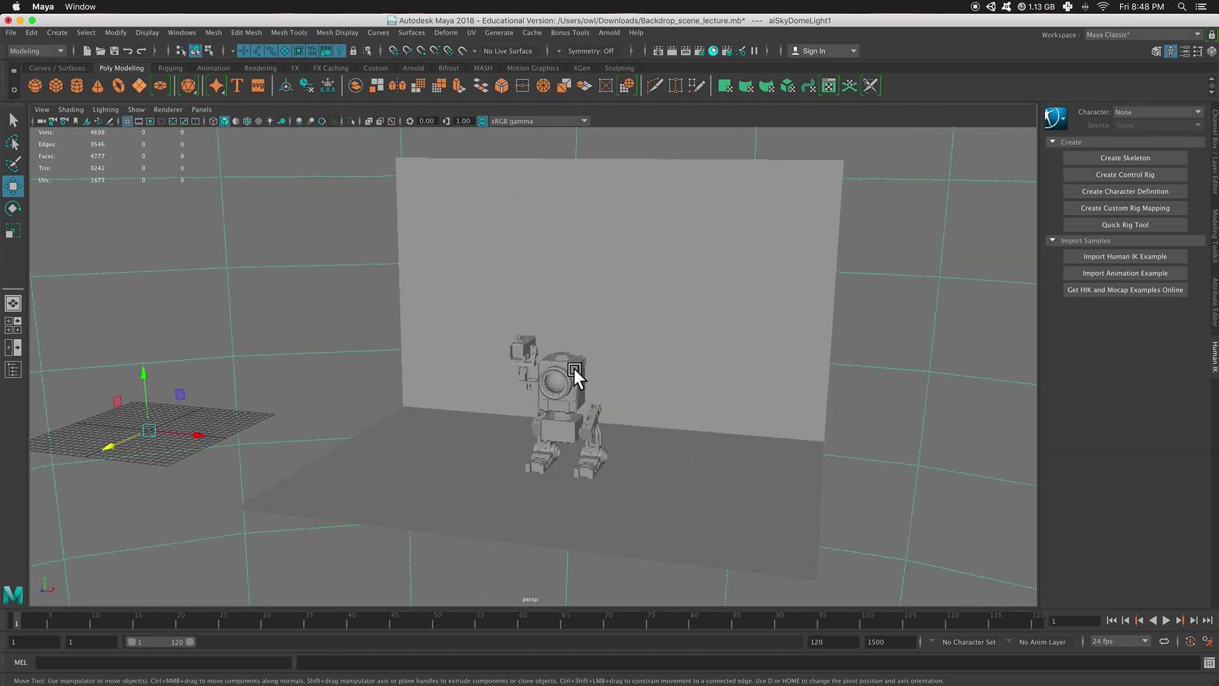
{"action": "scroll", "coordinate": [604, 392], "scroll_direction": "up", "scroll_amount": 2}
{"action": "mouse_move", "coordinate": [604, 391]}
{"action": "left_mouse_down", "text": "alt"}
{"action": "mouse_move", "coordinate": [590, 418]}
{"action": "mouse_move", "coordinate": [596, 407]}
{"action": "left_mouse_up", "text": "alt"}
{"action": "scroll", "coordinate": [596, 407], "scroll_direction": "down", "scroll_amount": 3}
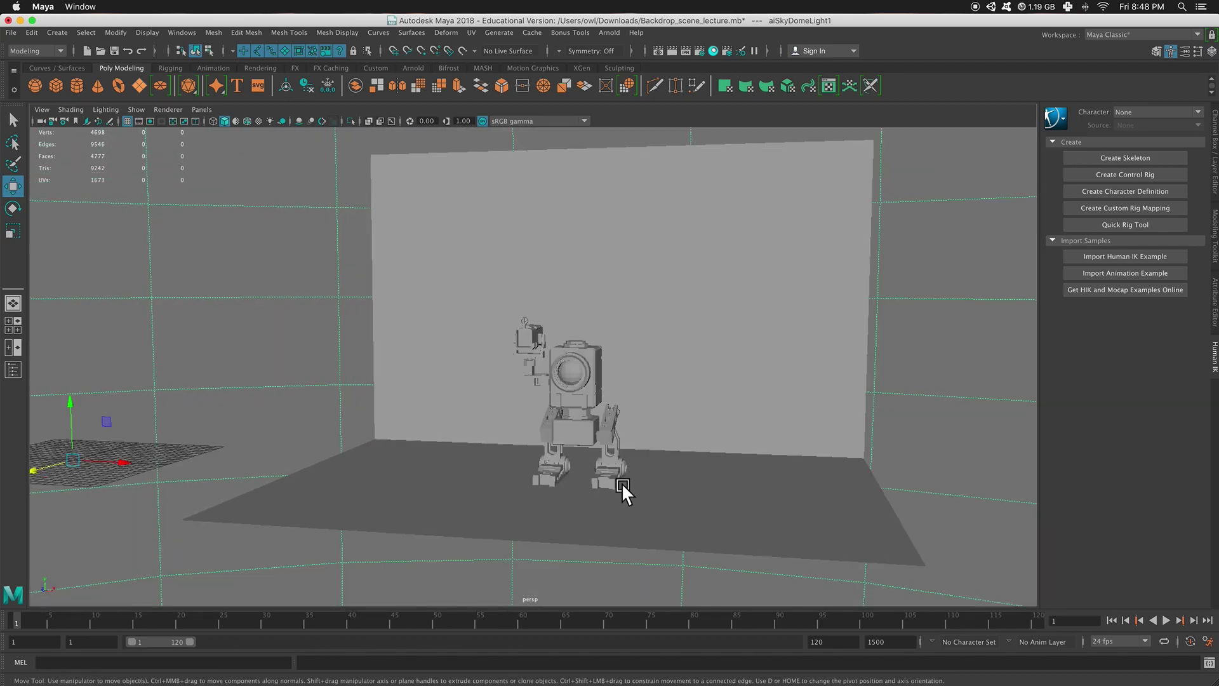
{"action": "mouse_move", "coordinate": [552, 479]}
{"action": "left_mouse_down", "text": "alt"}
{"action": "mouse_move", "coordinate": [499, 489]}
{"action": "mouse_move", "coordinate": [538, 485]}
{"action": "left_mouse_up", "text": "alt"}
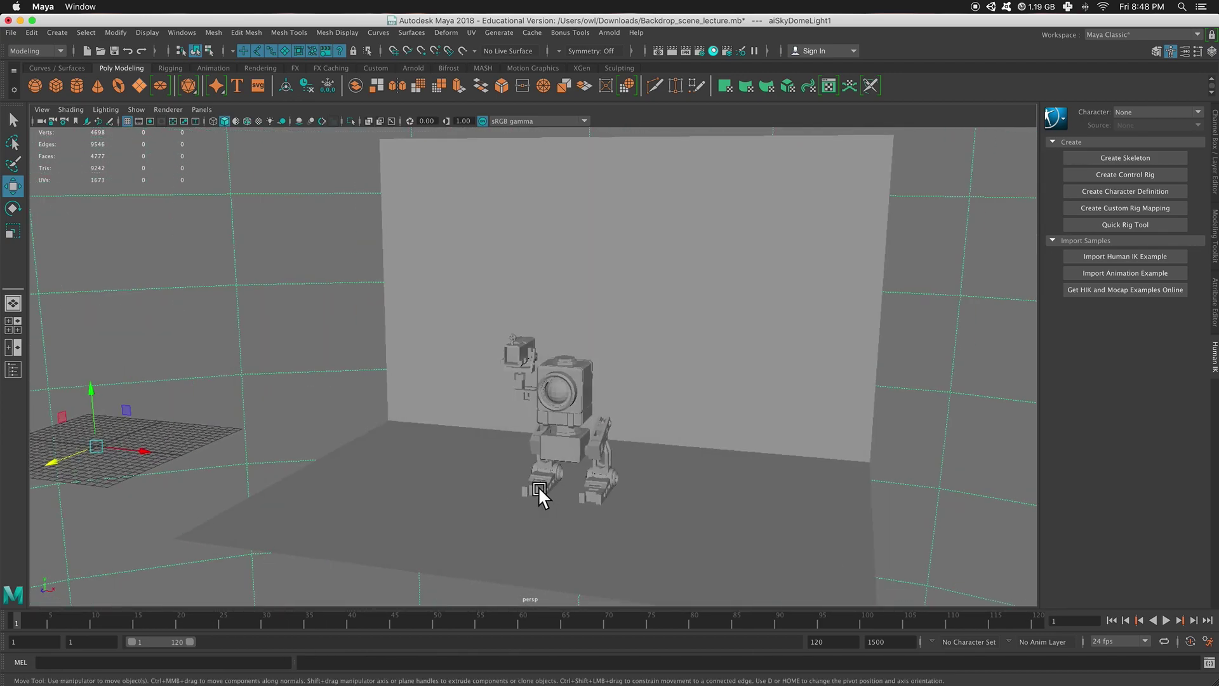
{"action": "left_click_drag", "start_coordinate": [645, 319], "coordinate": [623, 341], "text": "alt"}
{"action": "scroll", "coordinate": [622, 341], "scroll_direction": "up", "scroll_amount": 4}
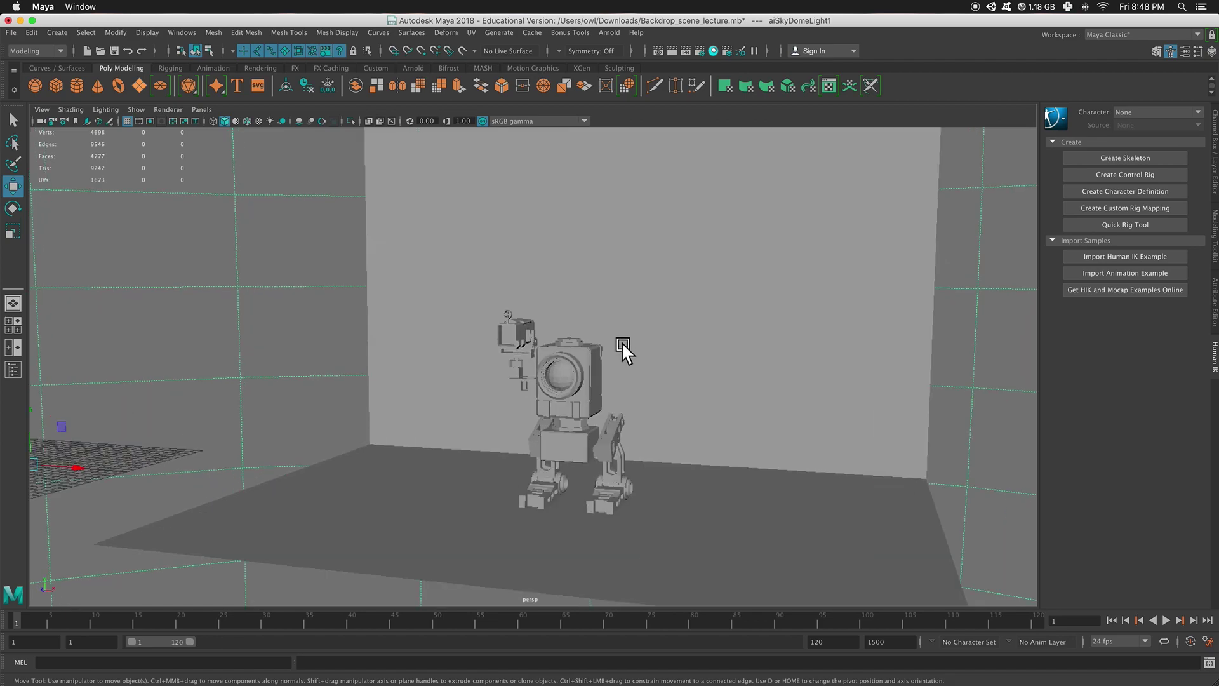
{"action": "scroll", "coordinate": [618, 343], "scroll_direction": "down", "scroll_amount": 2}
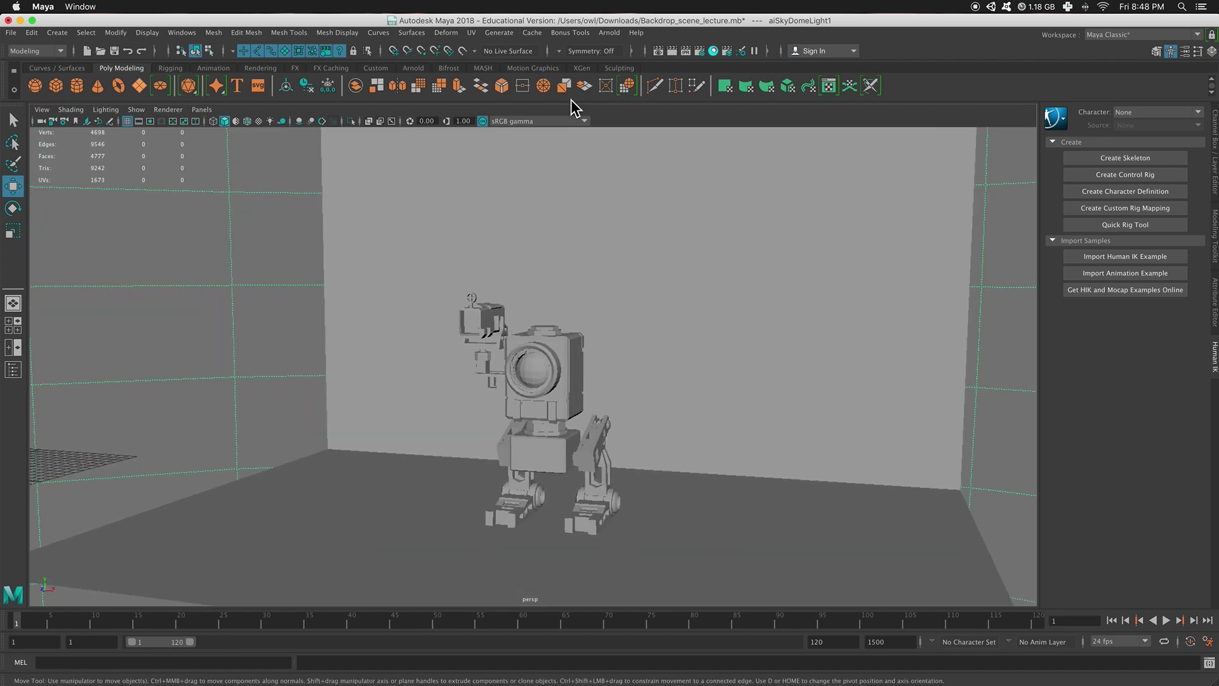
{"action": "left_click", "coordinate": [672, 51]}
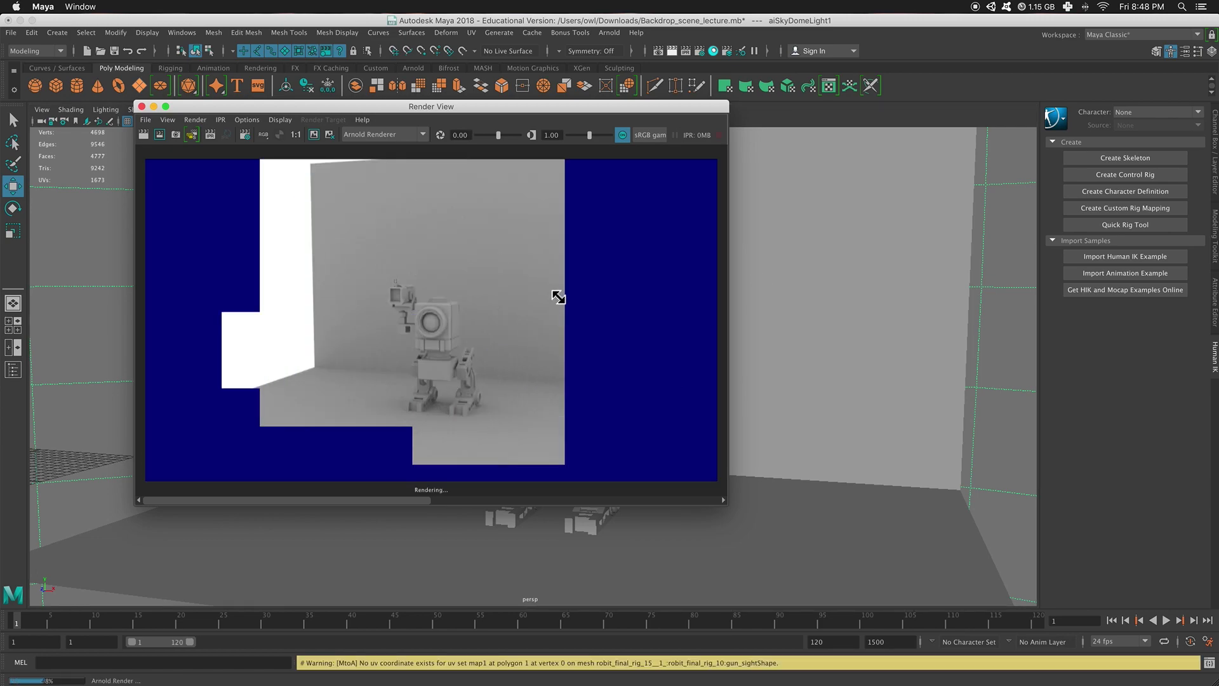
- Keep the skydome test render in Render View, close the window, and switch to Chrome
{"action": "left_click", "coordinate": [318, 139]}
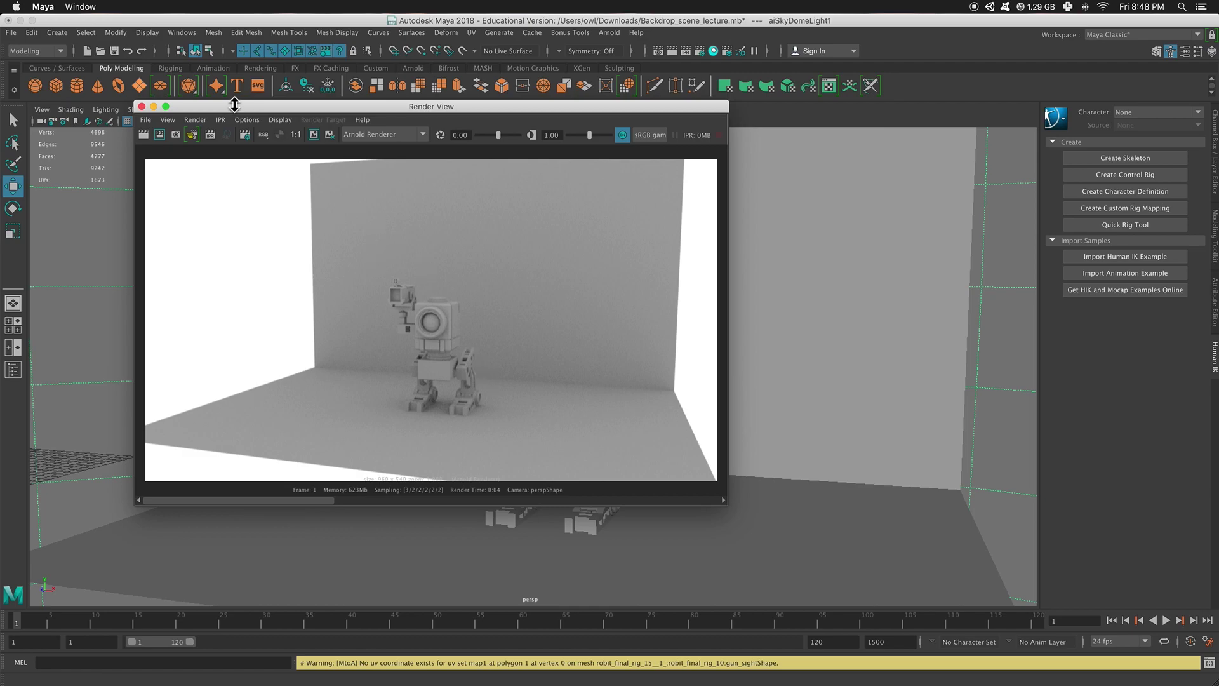
{"action": "left_click_drag", "start_coordinate": [219, 107], "coordinate": [743, 400]}
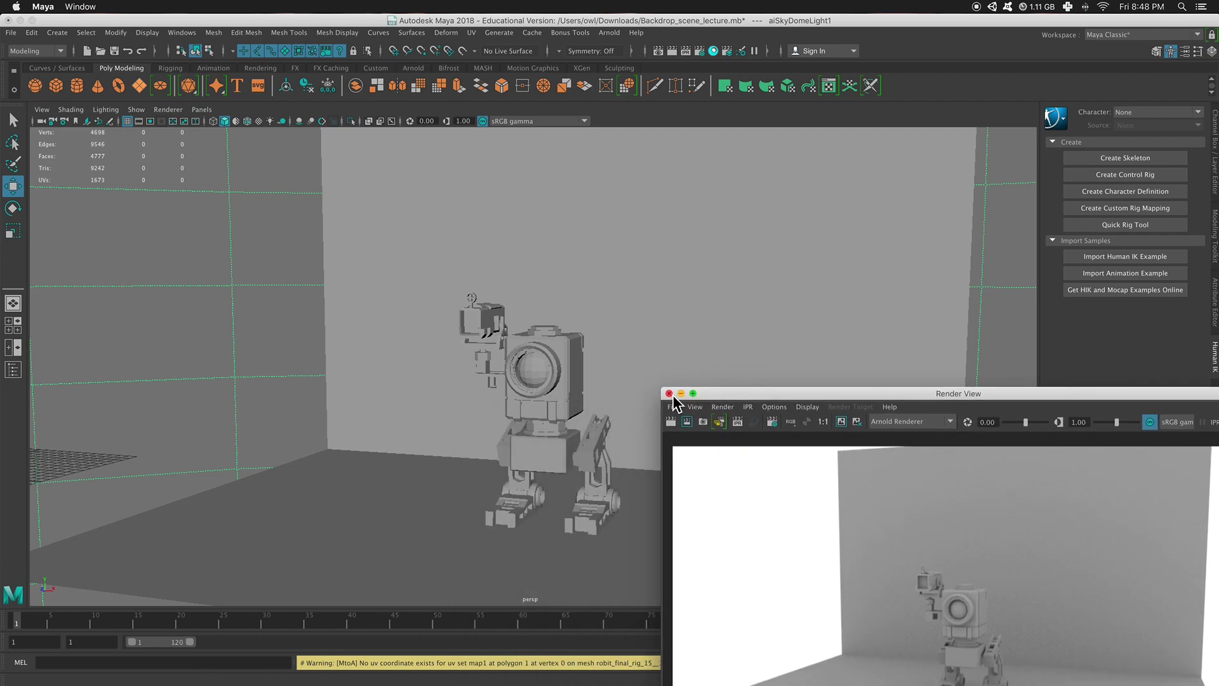
{"action": "left_click", "coordinate": [668, 393]}
{"action": "mouse_move", "coordinate": [9, 92]}
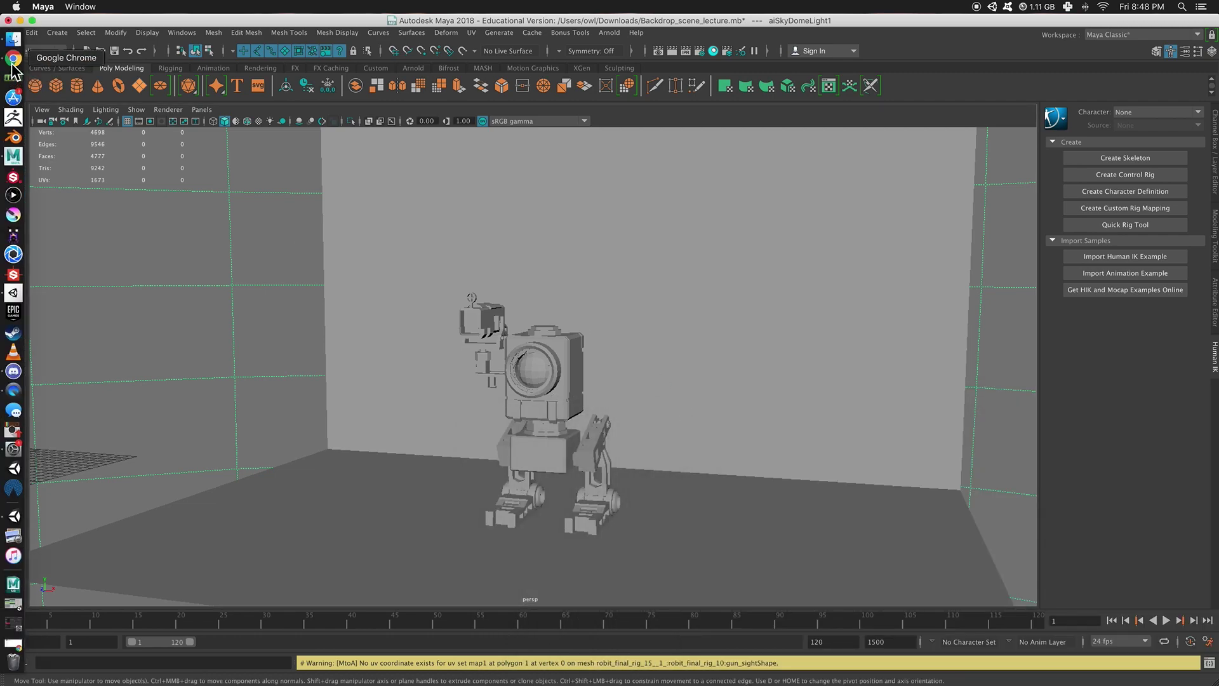
{"action": "left_click", "coordinate": [13, 65]}
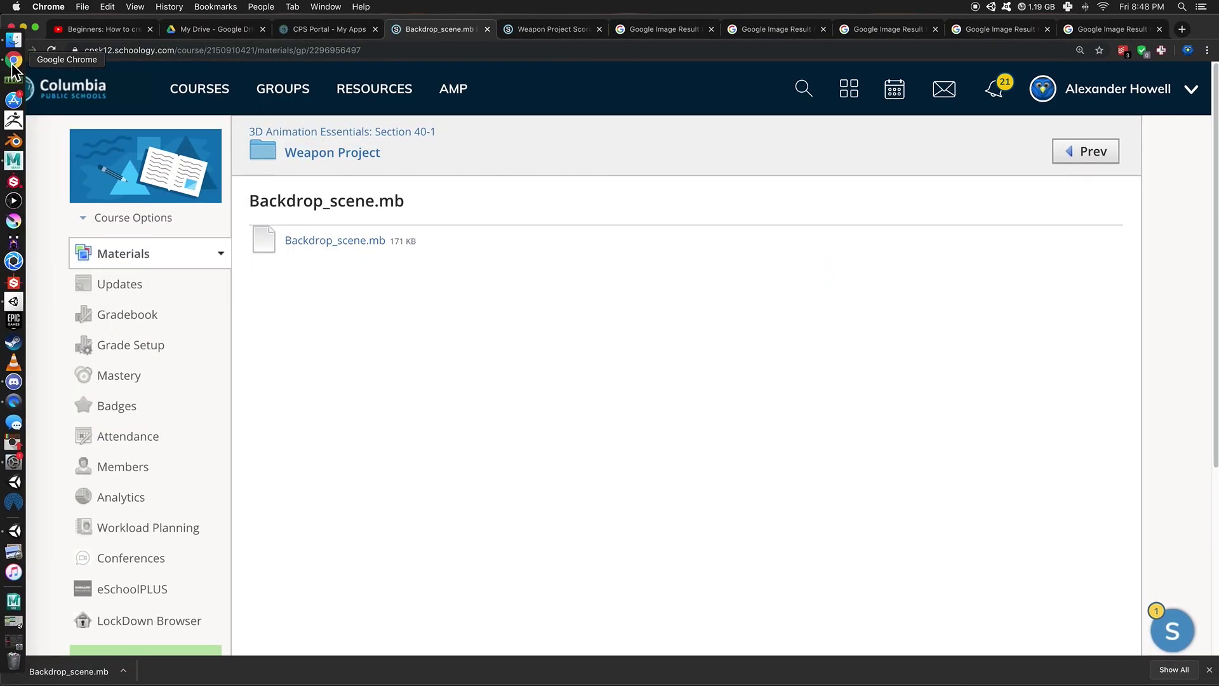
- Flip through the lighting reference tabs to Frameforest's 3 point lighting diagram
{"action": "left_click", "coordinate": [770, 31]}
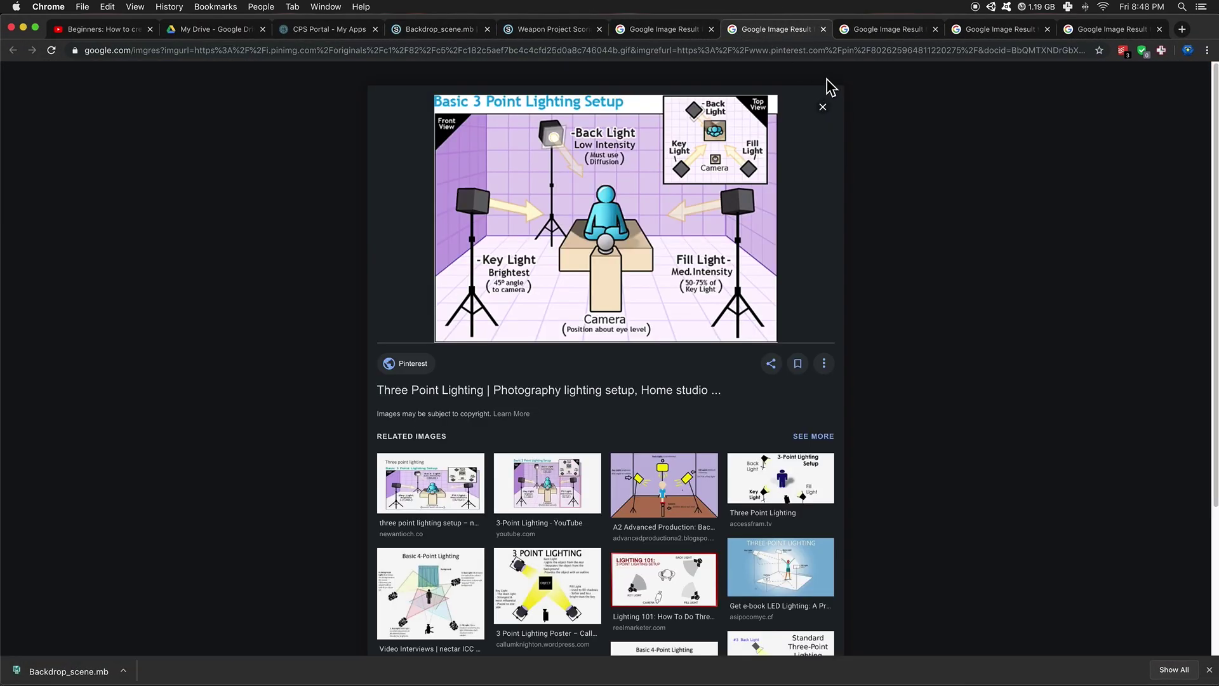
{"action": "left_click", "coordinate": [664, 32]}
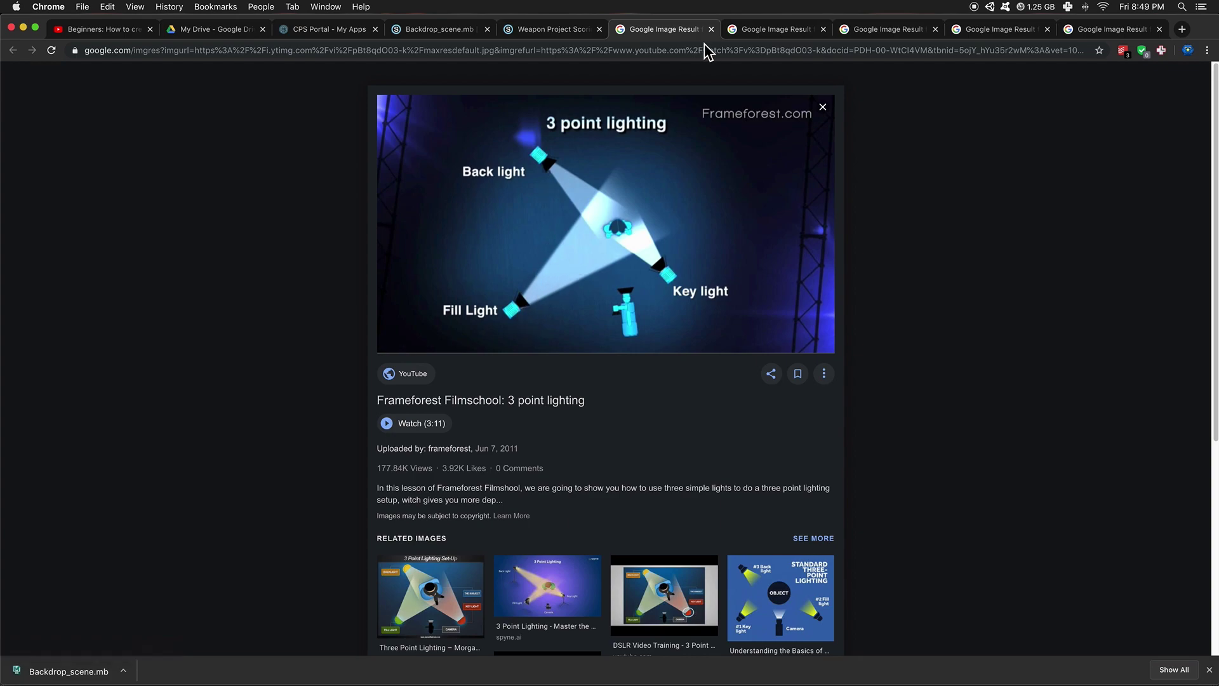
- Show the Pinterest Basic 3 Point Lighting Setup diagram with key, fill and back lights
{"action": "left_click", "coordinate": [764, 32]}
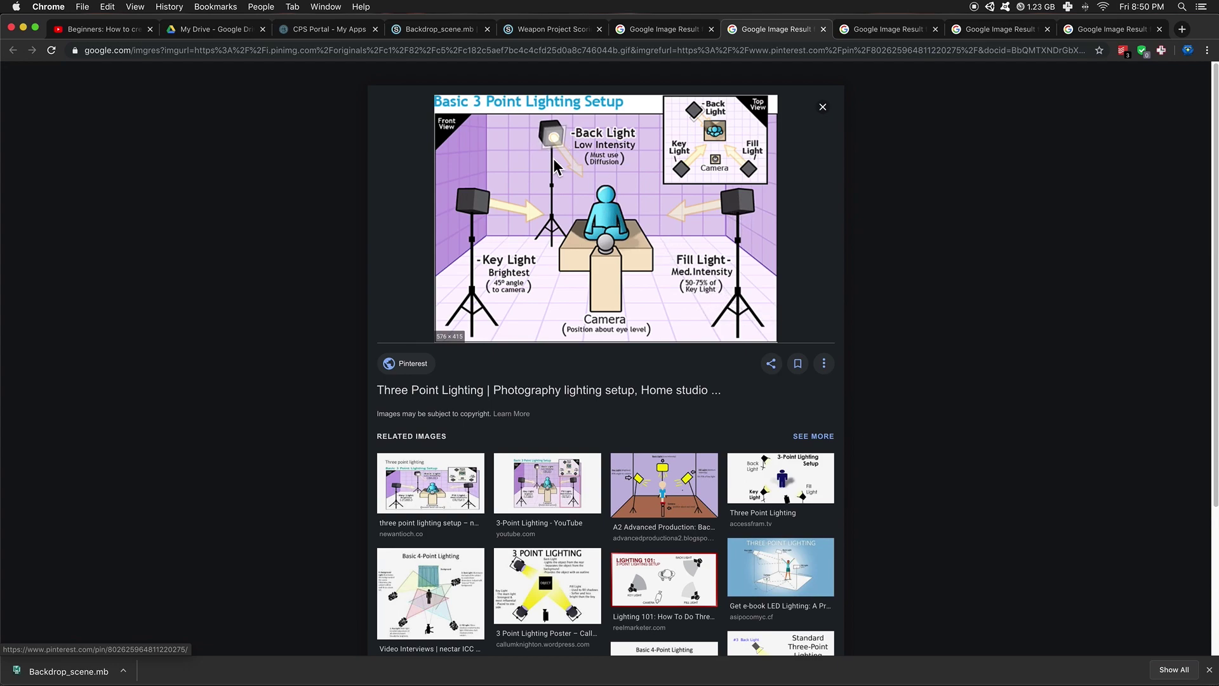
- Compare the rim versus key lighting image, ending on the DIY Photography three-portrait comparison
{"action": "left_click", "coordinate": [869, 32]}
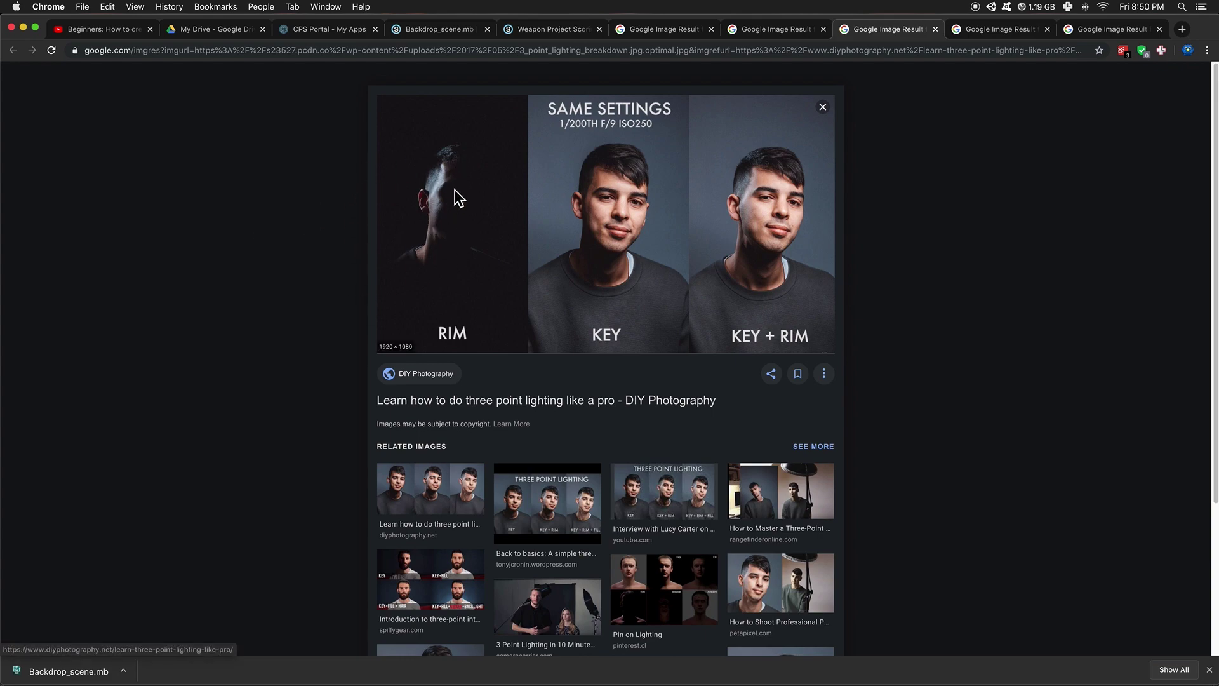
{"action": "left_click", "coordinate": [670, 30]}
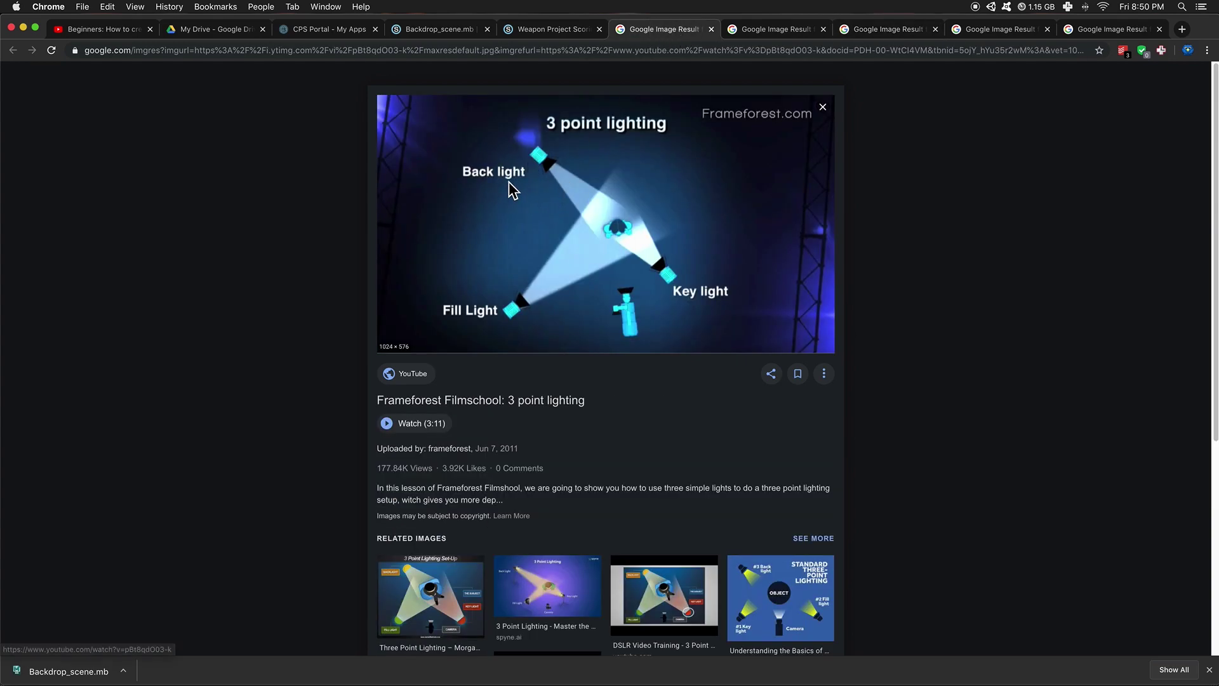
{"action": "left_click", "coordinate": [895, 30]}
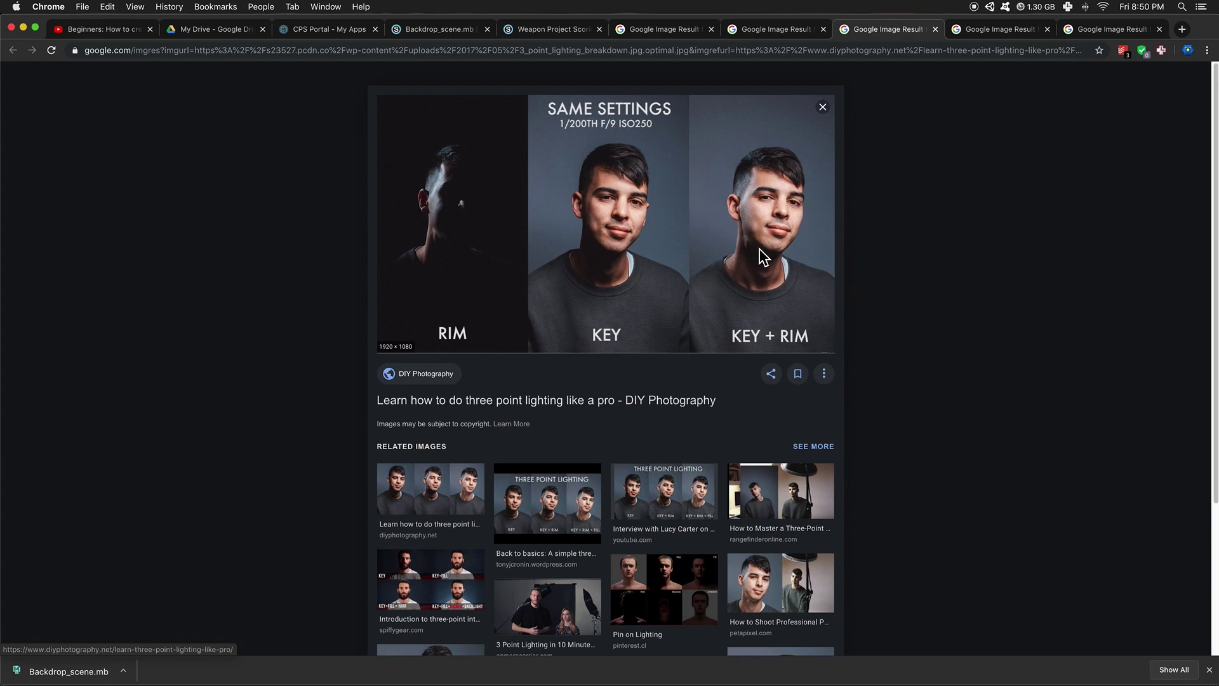
{"action": "left_click", "coordinate": [983, 32]}
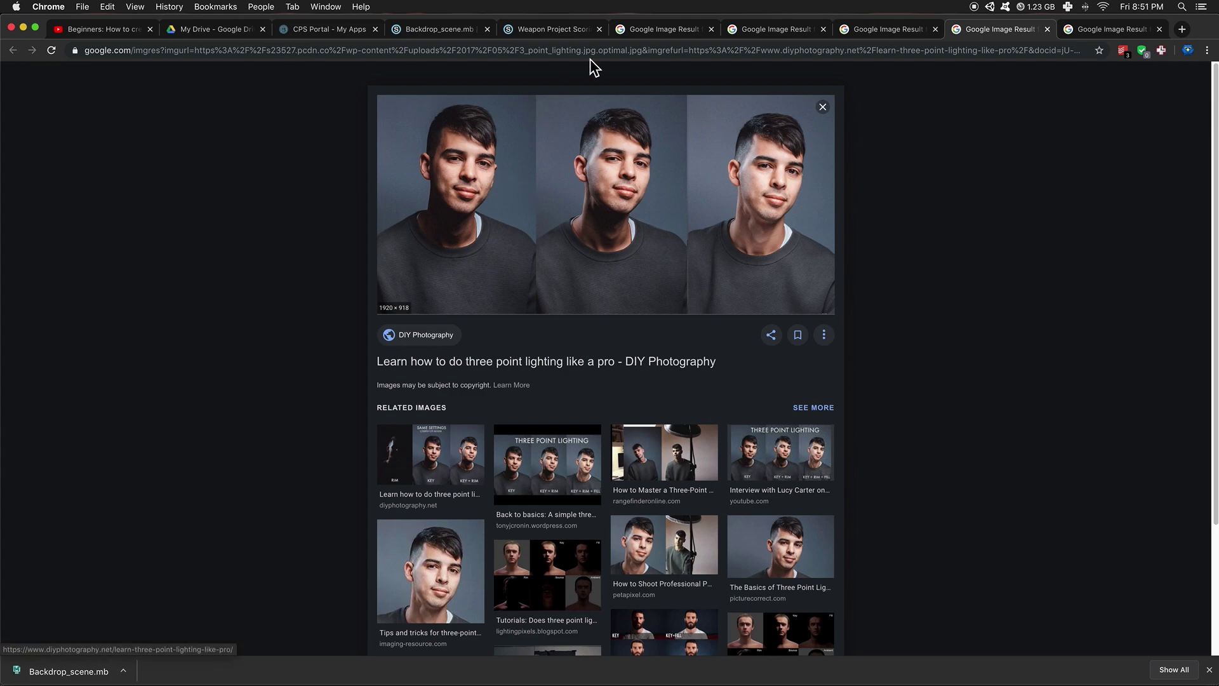
- Compare the Frameforest diagram and three-portrait image, then view PetaPixel's portrait lighting intro
{"action": "left_click", "coordinate": [654, 28]}
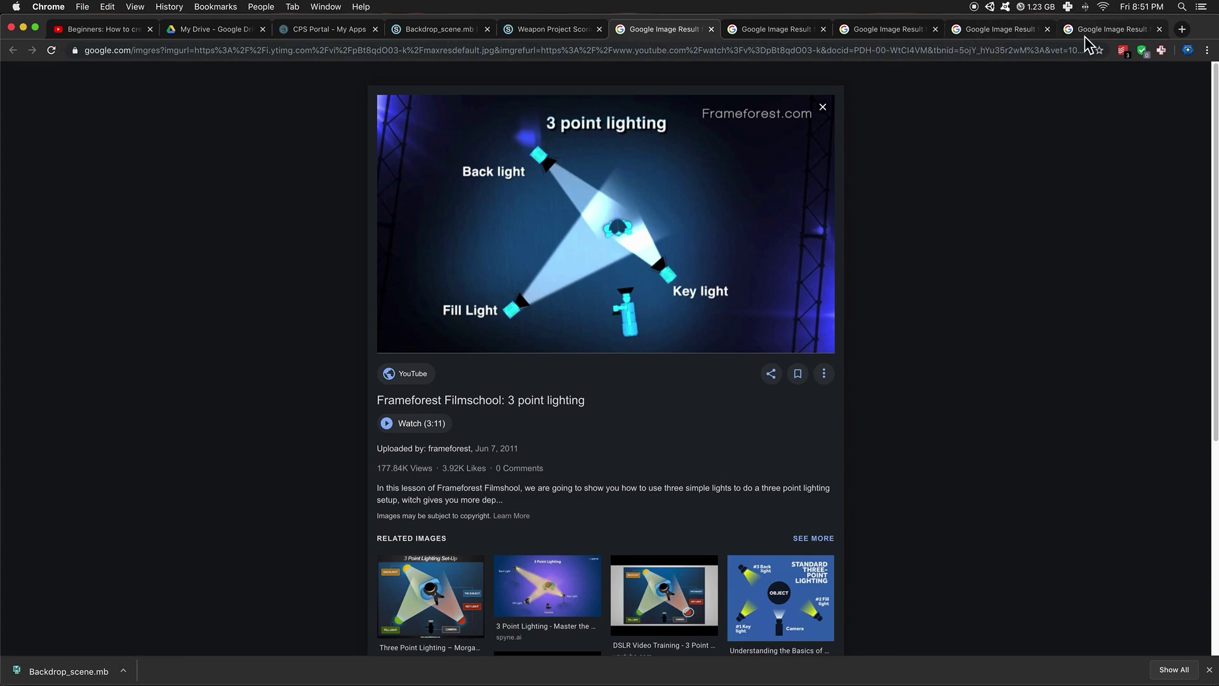
{"action": "left_click", "coordinate": [1005, 35]}
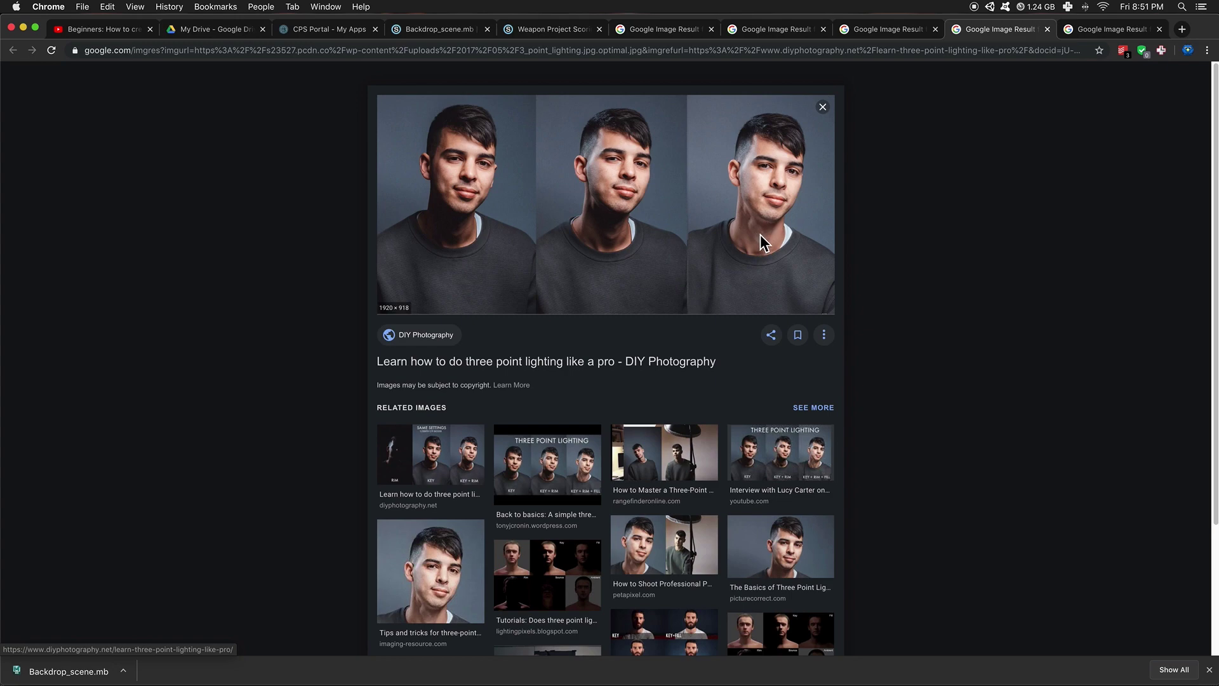
{"action": "left_click", "coordinate": [661, 30]}
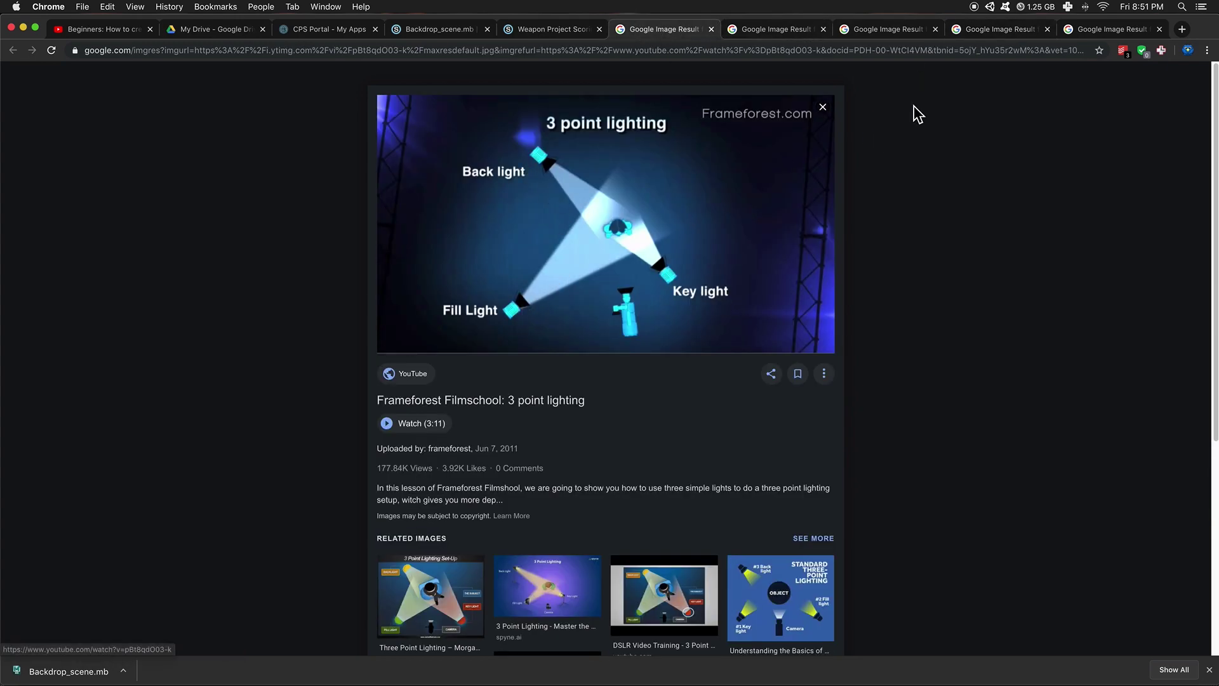
{"action": "left_click", "coordinate": [1012, 30]}
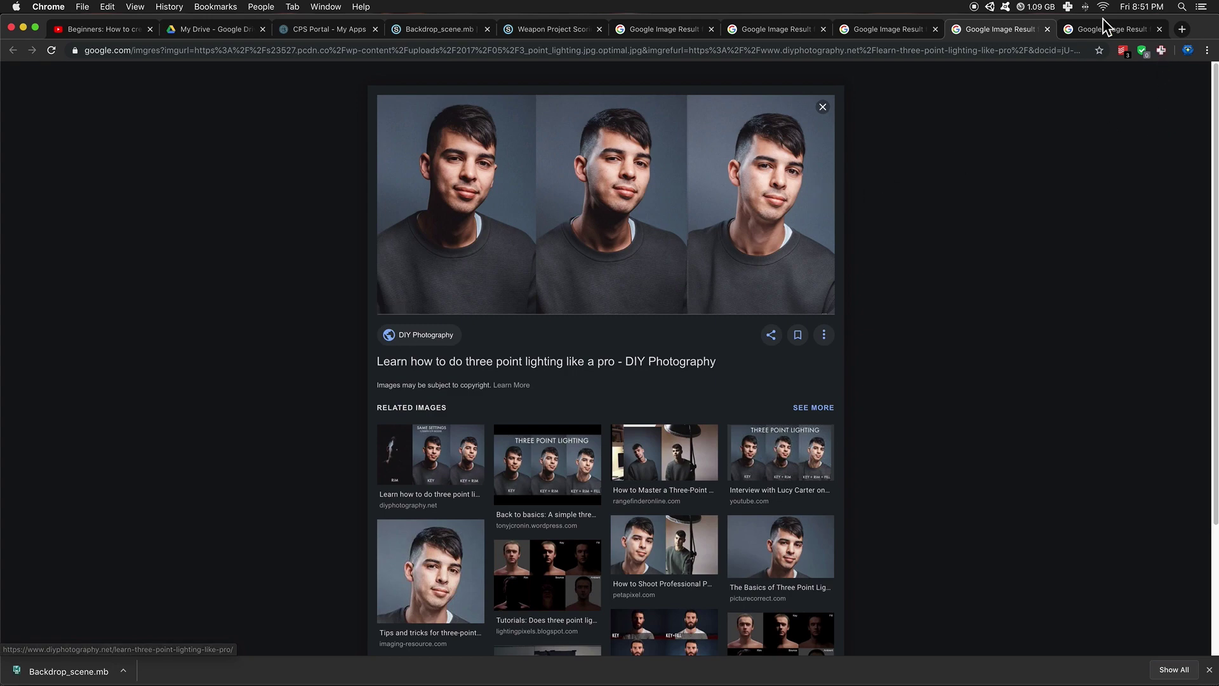
{"action": "left_click", "coordinate": [1094, 37]}
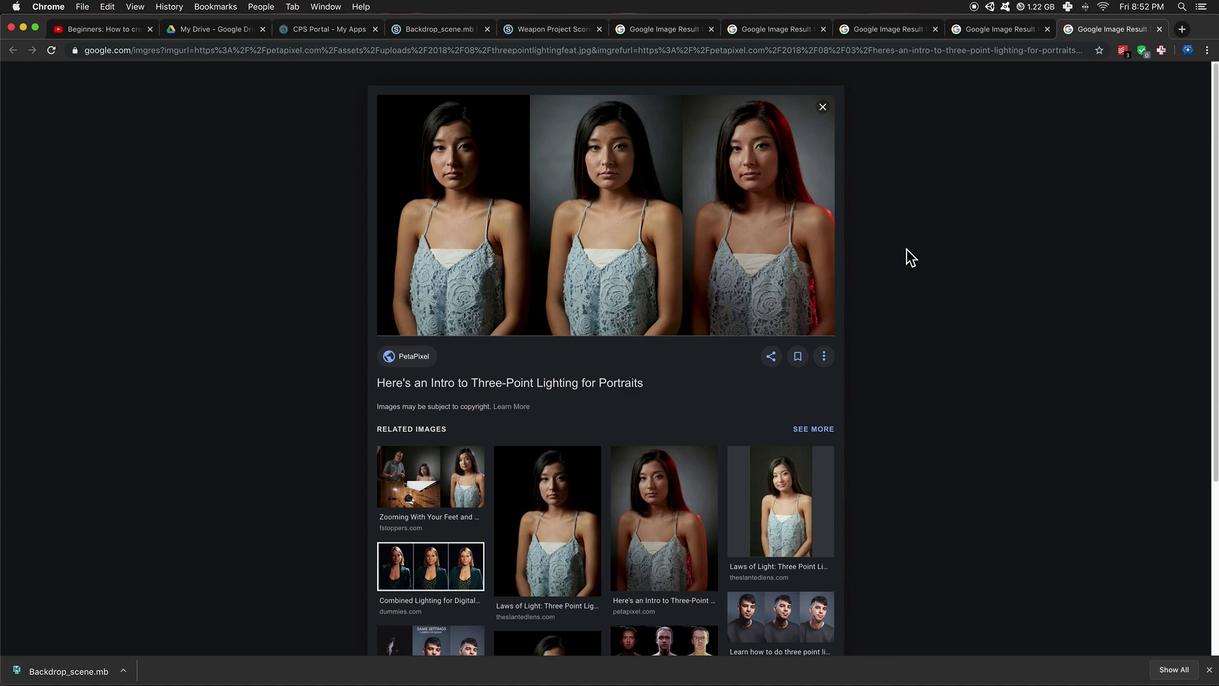
- Switch from Chrome back to the Maya robot backdrop scene via the Dock
{"action": "mouse_move", "coordinate": [5, 446]}
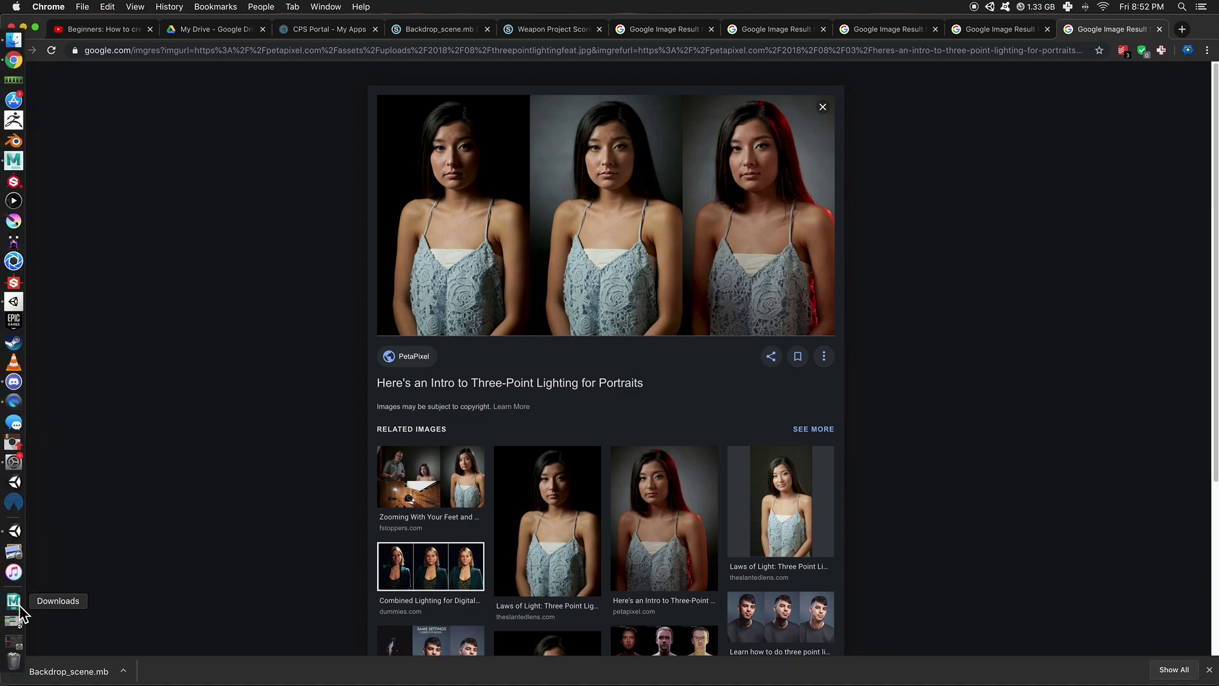
{"action": "left_click", "coordinate": [13, 160]}
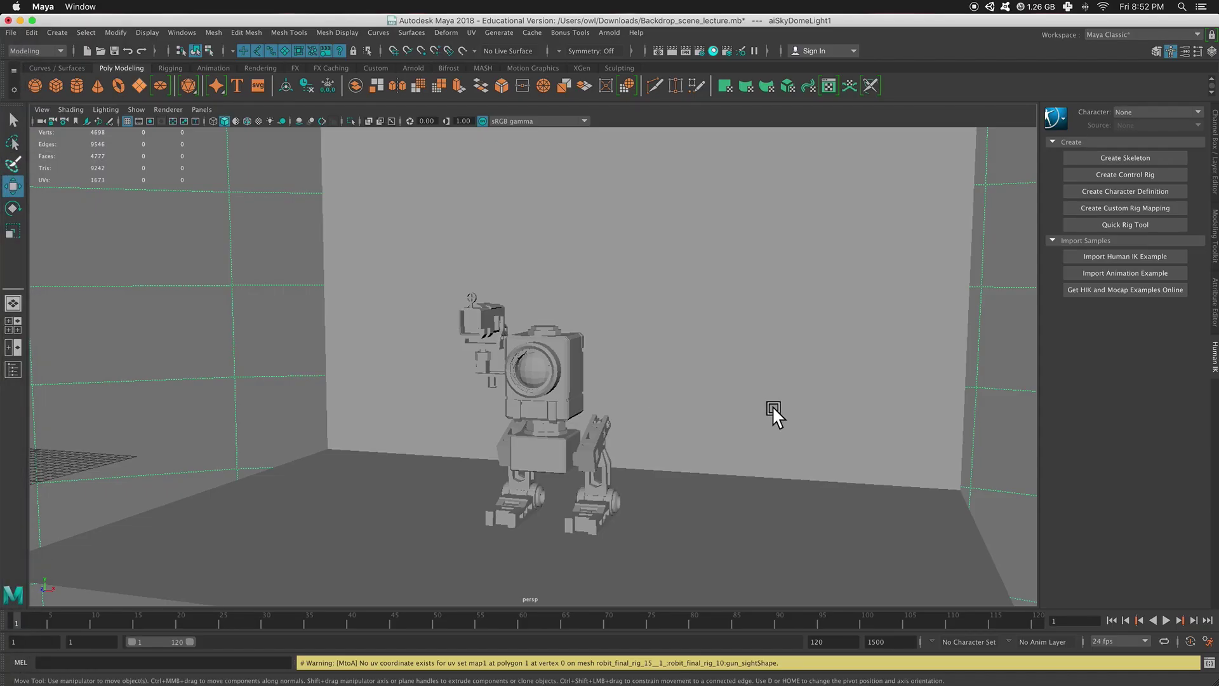
- Deselect the skydome and create an Arnold Area Light from Arnold > Lights
{"action": "scroll", "coordinate": [772, 405], "scroll_direction": "up", "scroll_amount": 8}
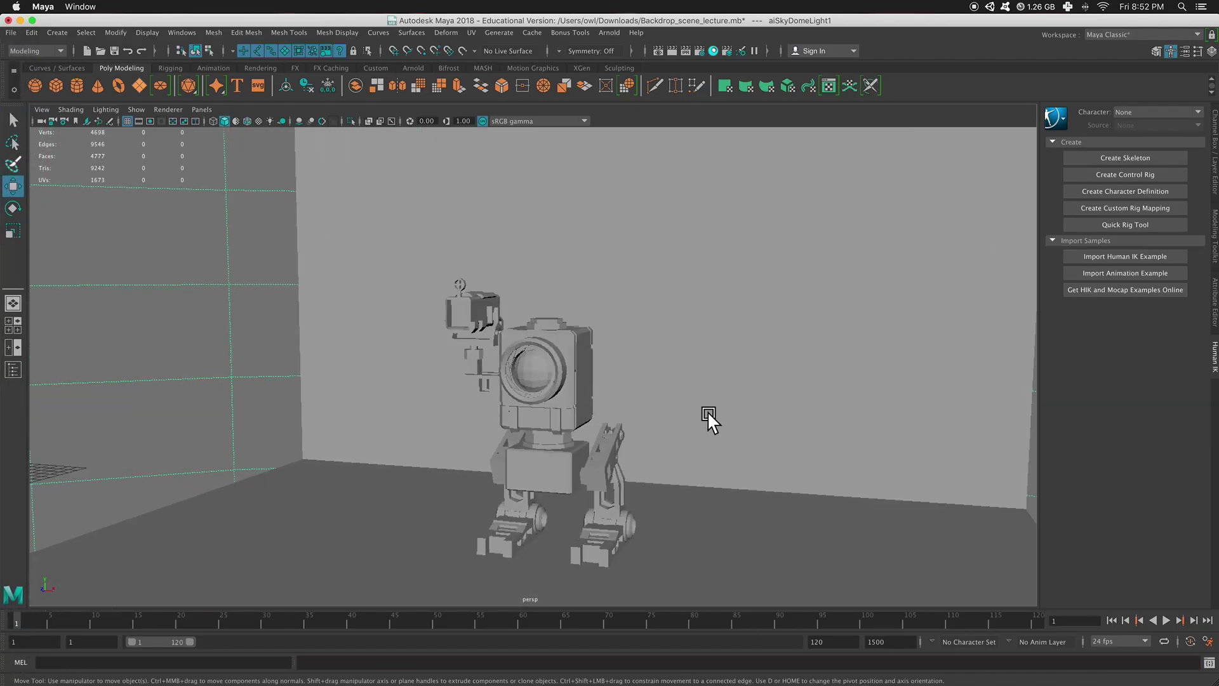
{"action": "scroll", "coordinate": [701, 410], "scroll_direction": "down", "scroll_amount": 8}
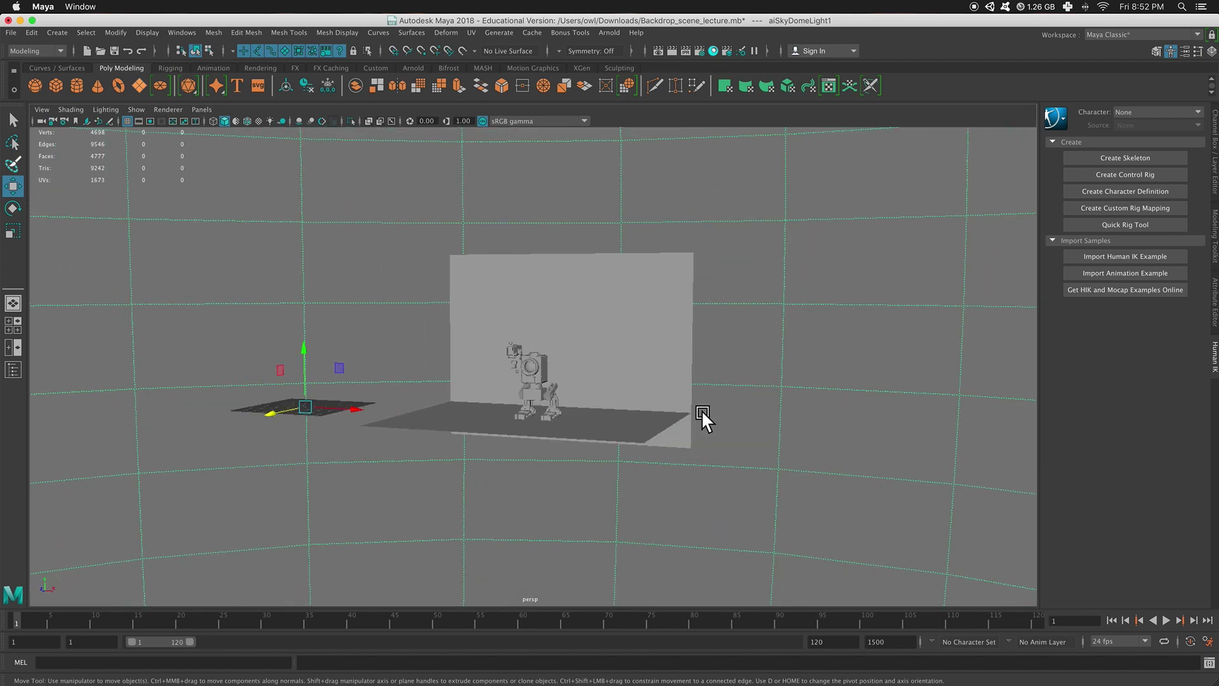
{"action": "scroll", "coordinate": [814, 378], "scroll_direction": "up", "scroll_amount": 3}
{"action": "left_click", "coordinate": [814, 378]}
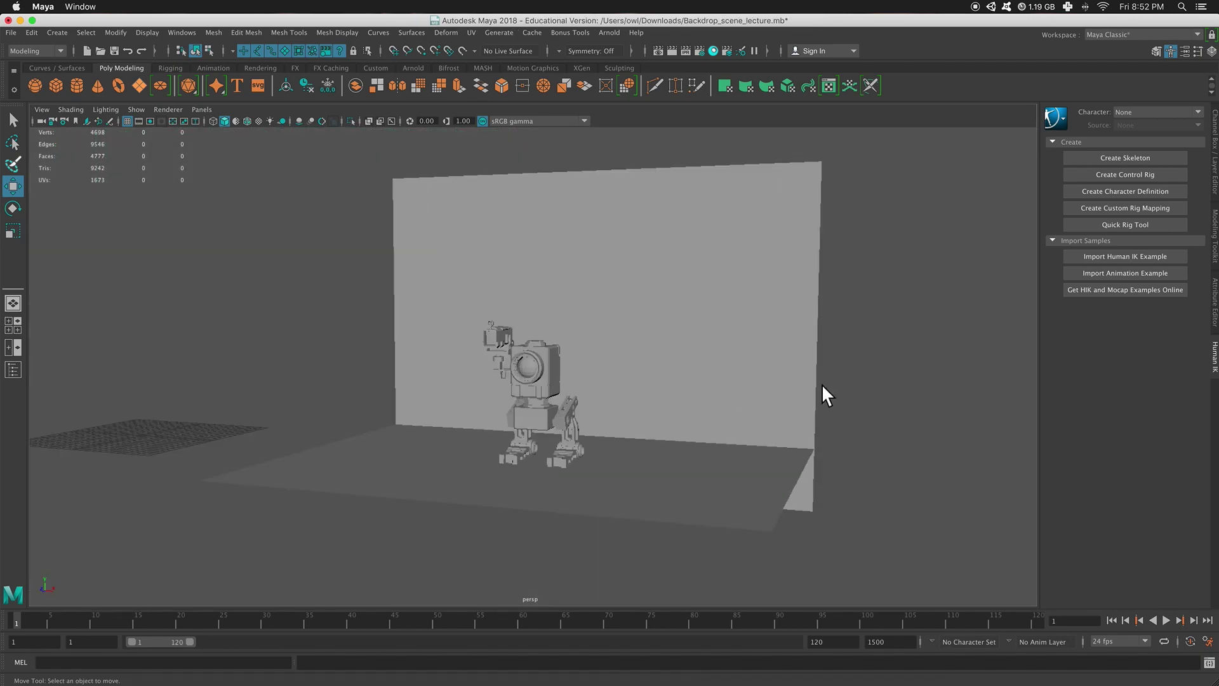
{"action": "left_click_drag", "start_coordinate": [575, 356], "coordinate": [623, 354], "text": "alt"}
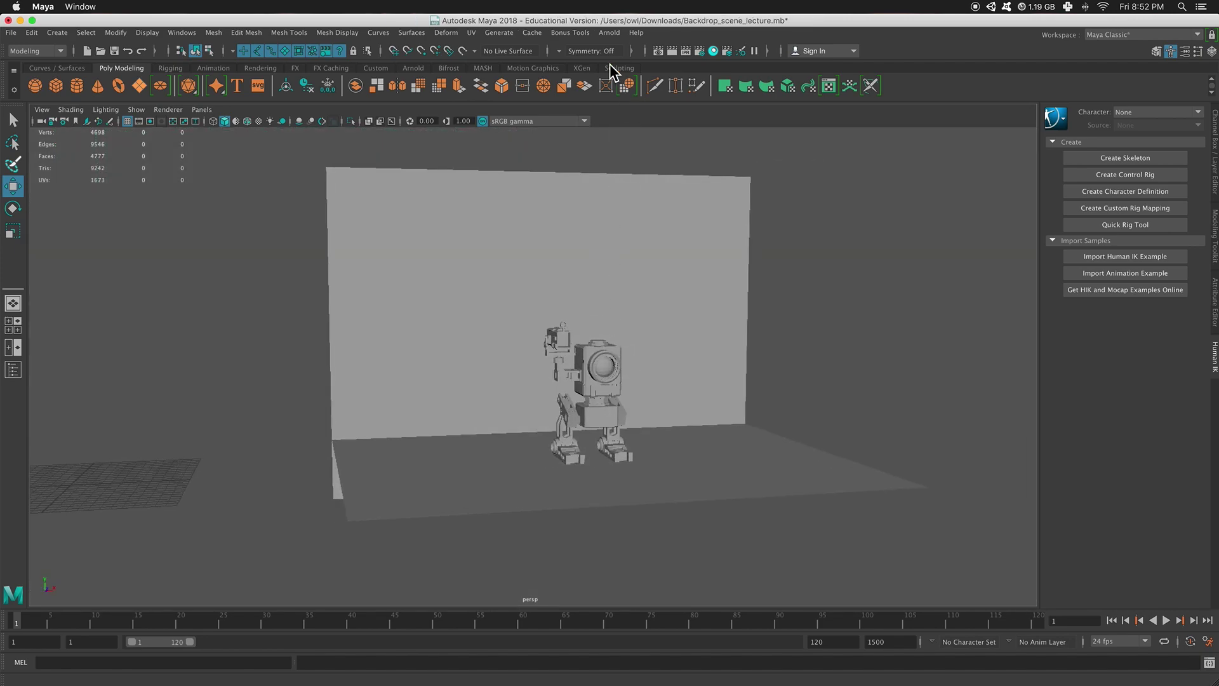
{"action": "left_click", "coordinate": [608, 35]}
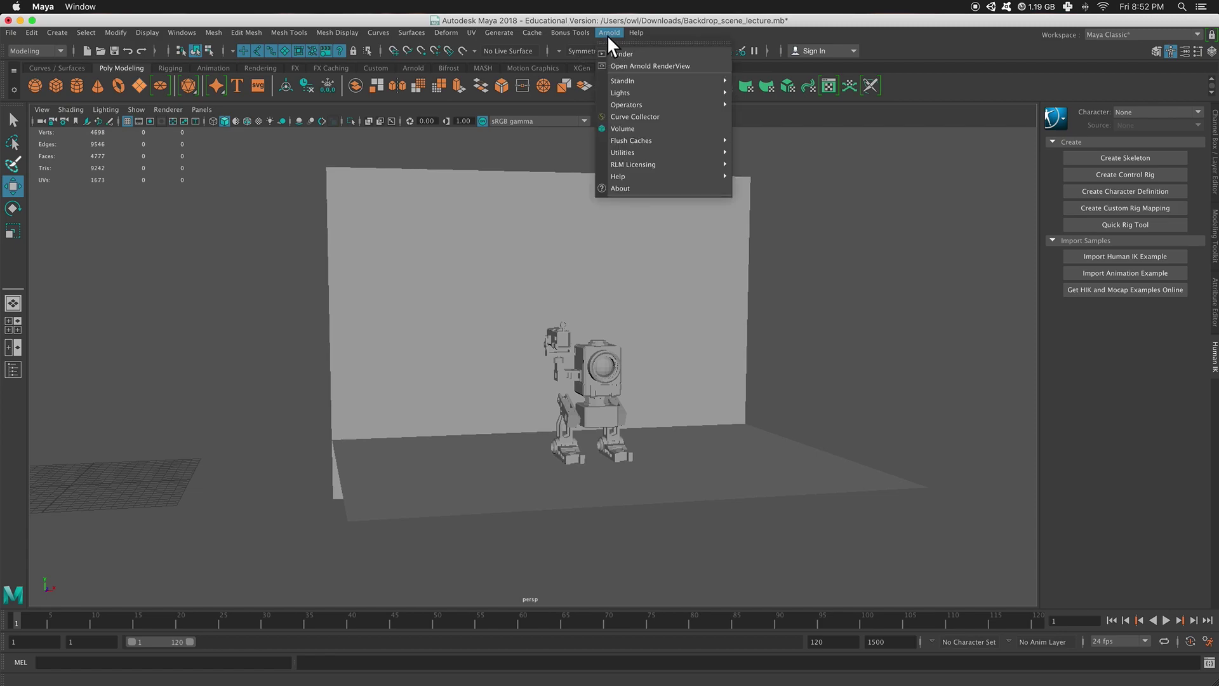
{"action": "mouse_move", "coordinate": [638, 93]}
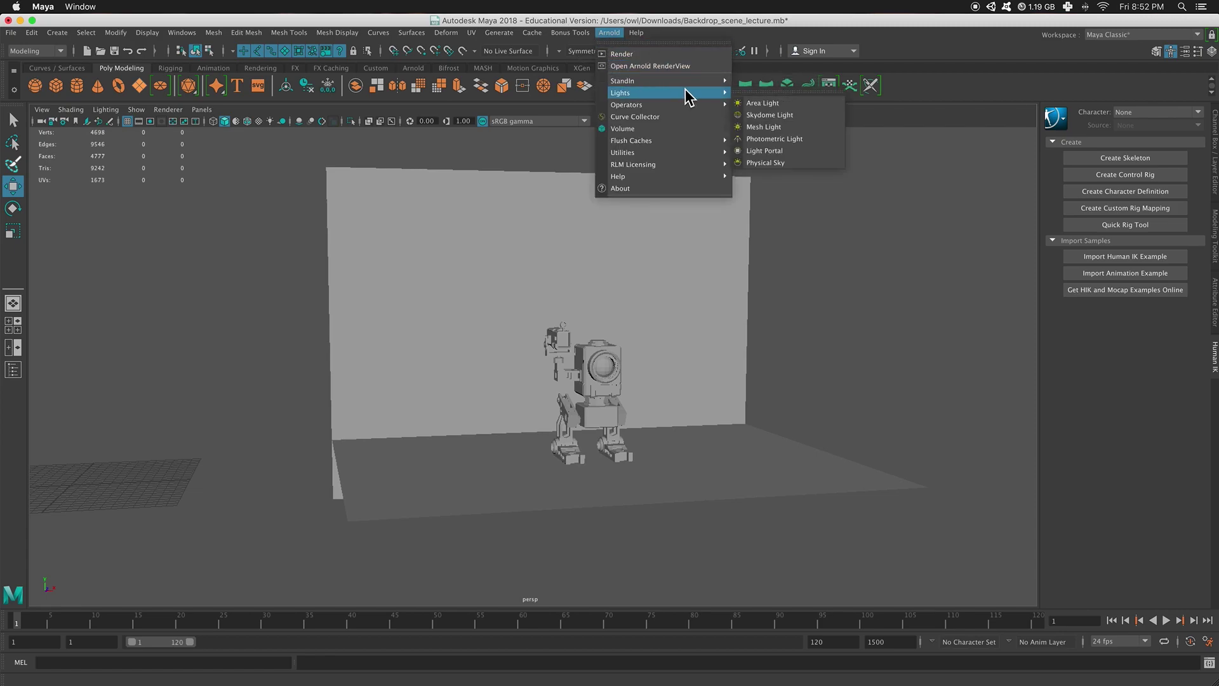
{"action": "left_click", "coordinate": [762, 102]}
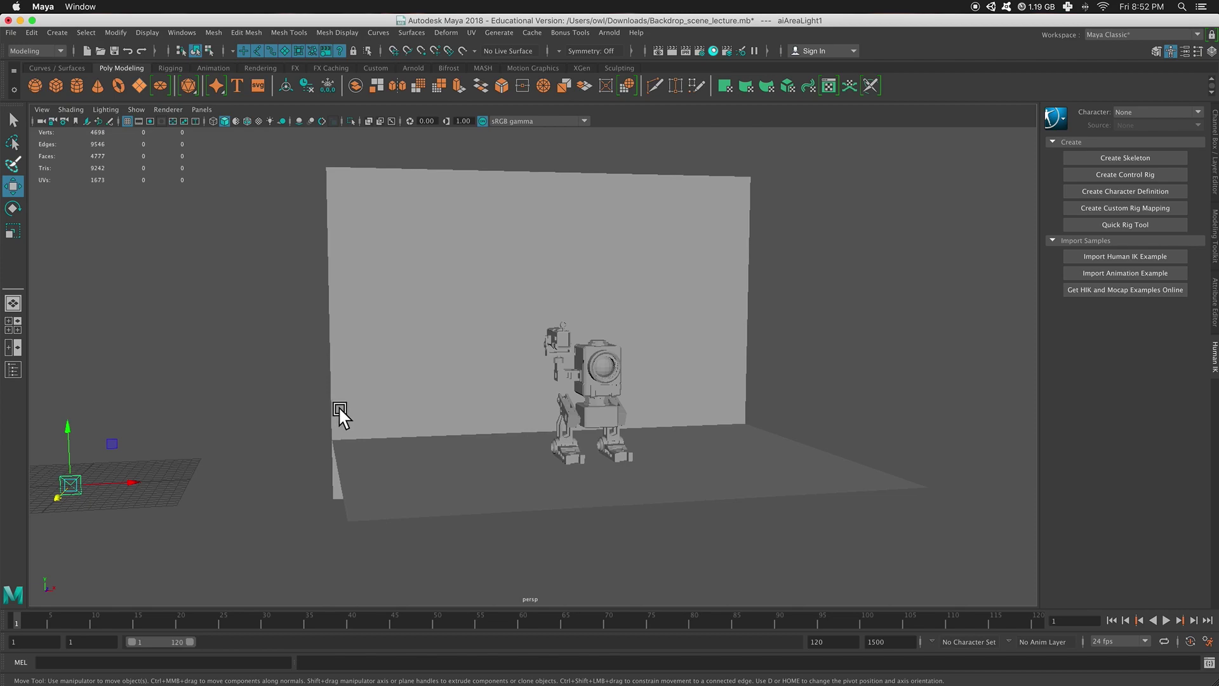
- Move the area light onto the backdrop floor at the robot's feet and frame it
{"action": "left_click_drag", "start_coordinate": [337, 406], "coordinate": [334, 408], "text": "alt"}
{"action": "left_click_drag", "start_coordinate": [143, 481], "coordinate": [658, 467]}
{"action": "left_click_drag", "start_coordinate": [605, 420], "coordinate": [626, 405]}
{"action": "key", "text": "f"}
{"action": "scroll", "coordinate": [626, 401], "scroll_direction": "down", "scroll_amount": 10}
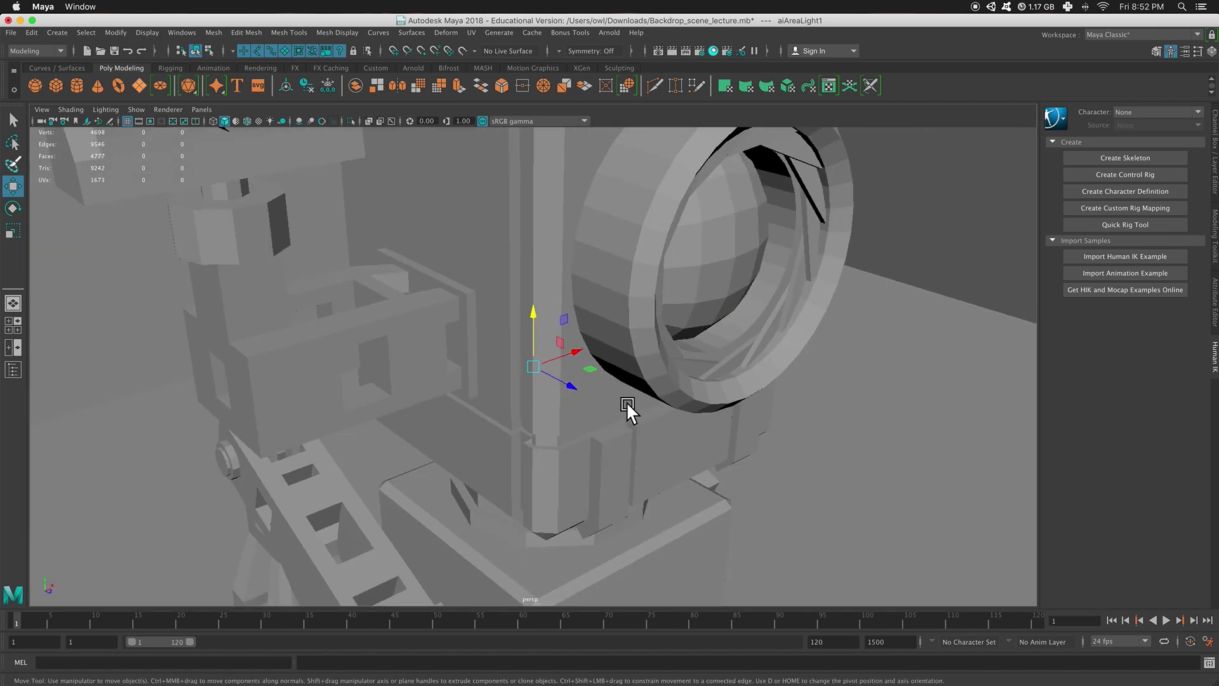
{"action": "scroll", "coordinate": [622, 400], "scroll_direction": "up", "scroll_amount": 5}
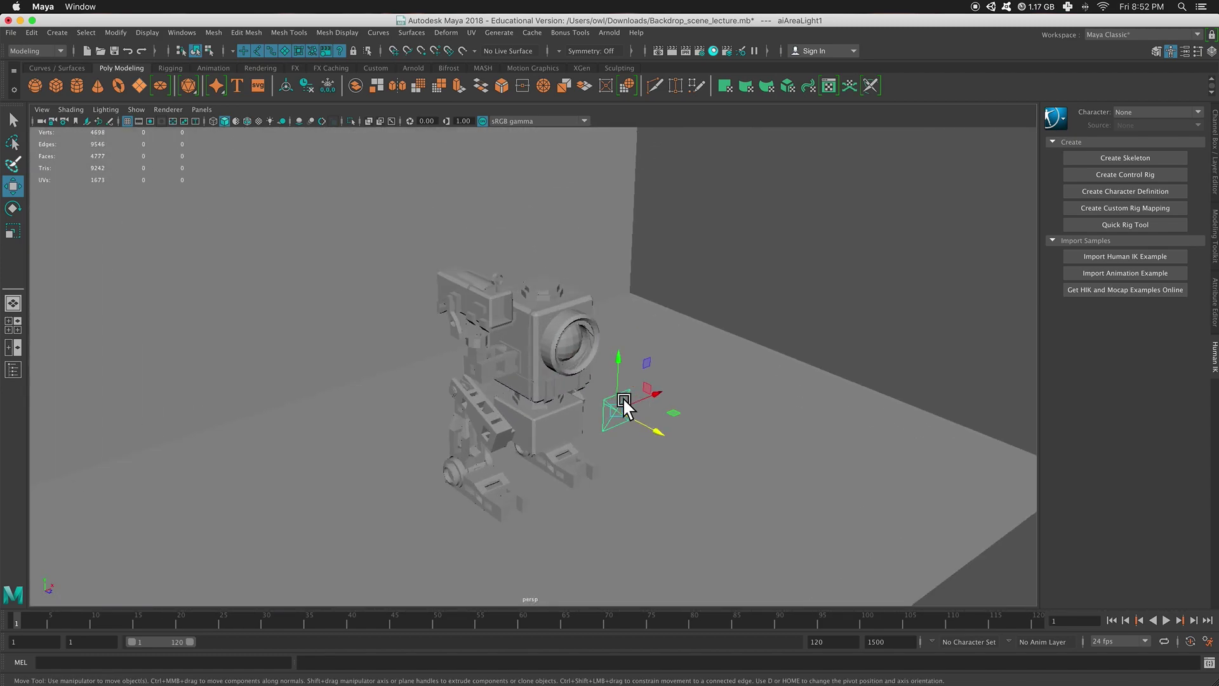
- Orbit to a side view and slide the area light right along the wall beside the robot
{"action": "left_click", "coordinate": [776, 237]}
{"action": "left_click_drag", "start_coordinate": [712, 349], "coordinate": [691, 364], "text": "alt"}
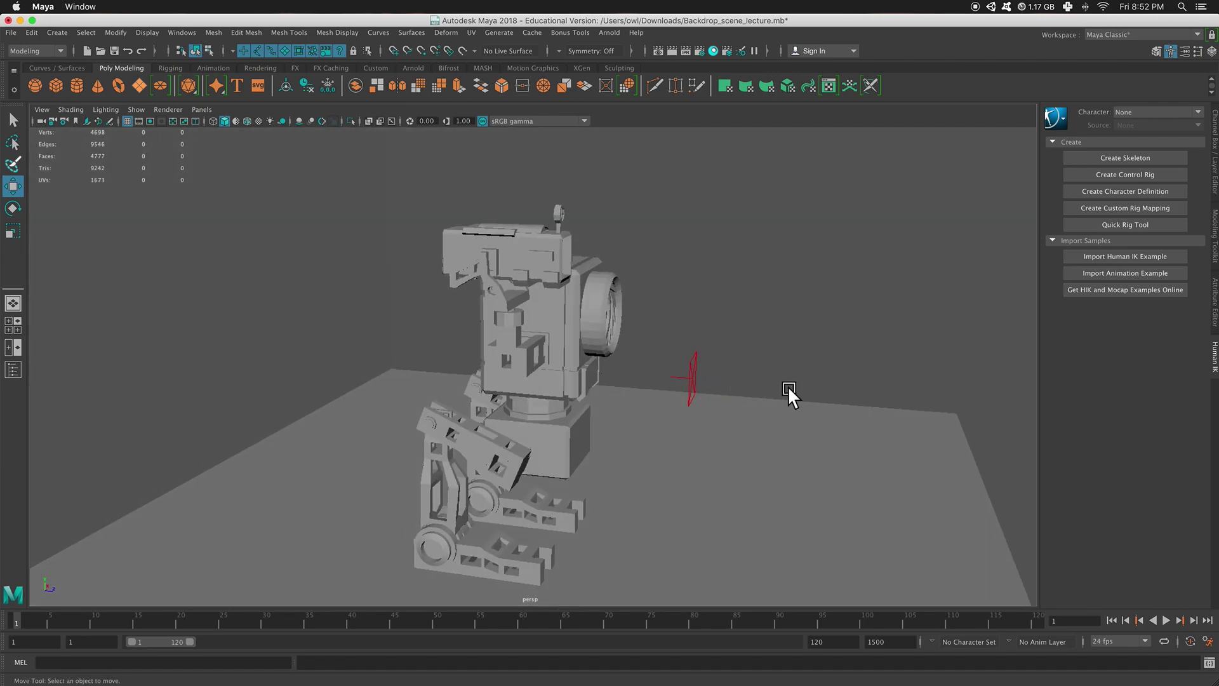
{"action": "left_click_drag", "start_coordinate": [623, 369], "coordinate": [646, 321], "text": "alt"}
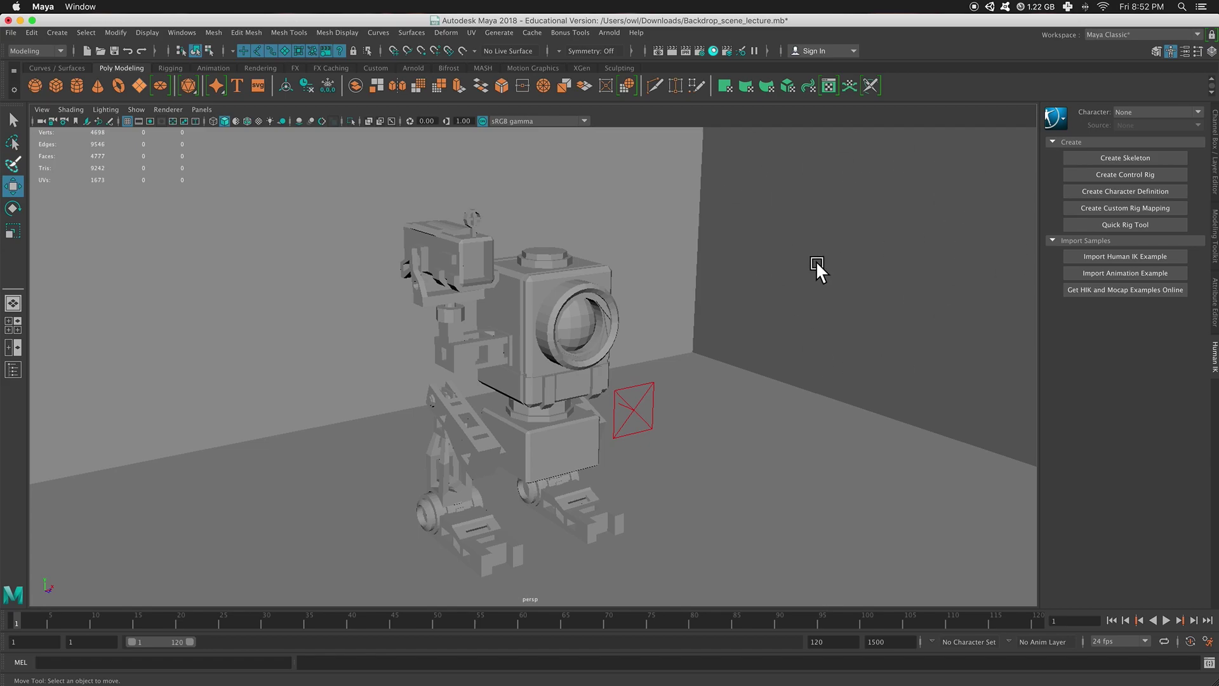
{"action": "left_click_drag", "start_coordinate": [815, 260], "coordinate": [733, 283], "text": "alt"}
{"action": "left_click_drag", "start_coordinate": [771, 381], "coordinate": [717, 379], "text": "alt"}
{"action": "left_click", "coordinate": [609, 394]}
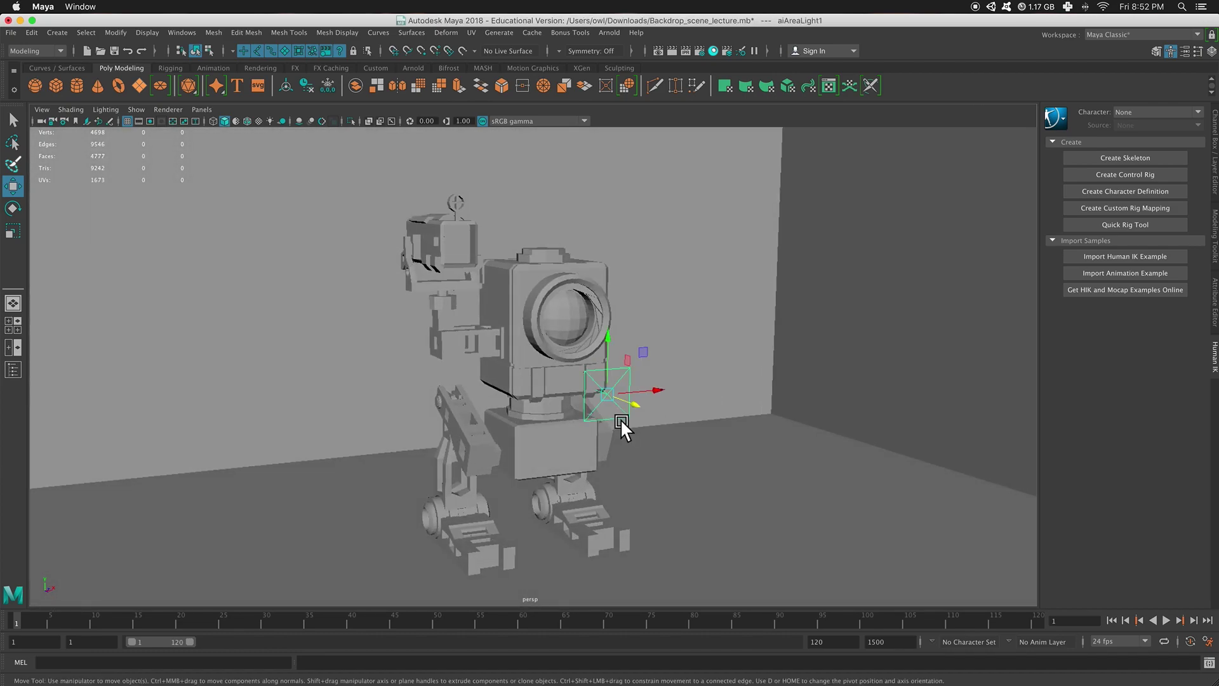
{"action": "left_click_drag", "start_coordinate": [632, 410], "coordinate": [657, 420]}
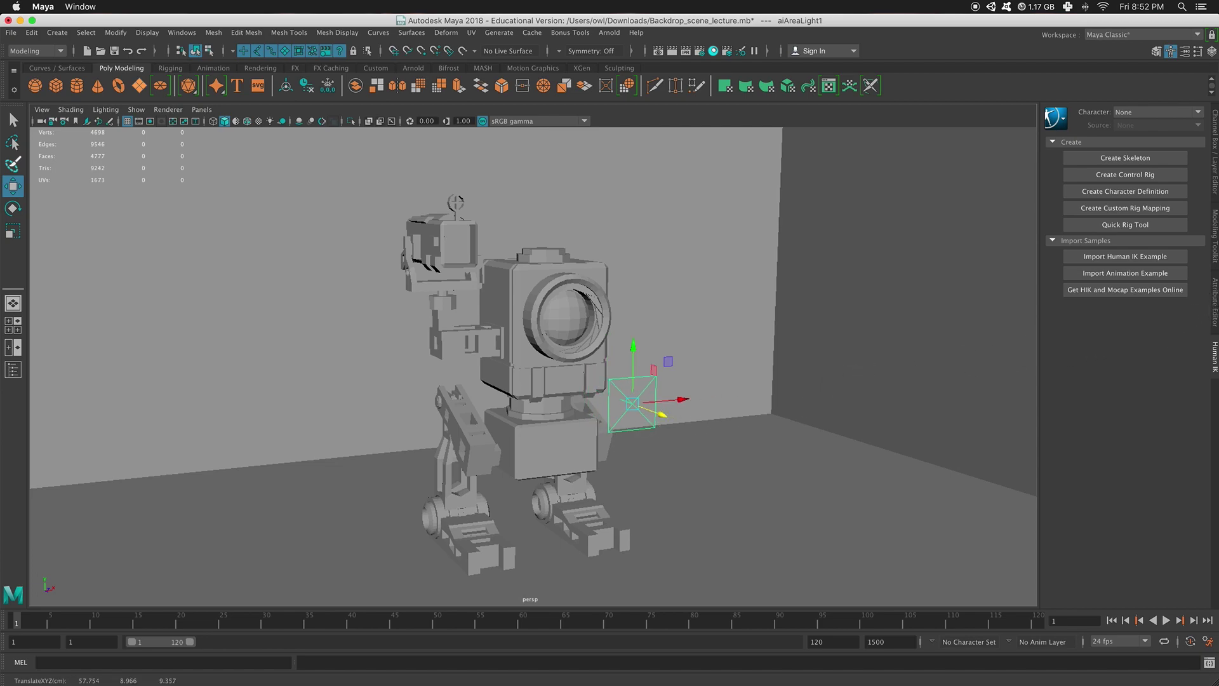
{"action": "left_click", "coordinate": [1214, 302]}
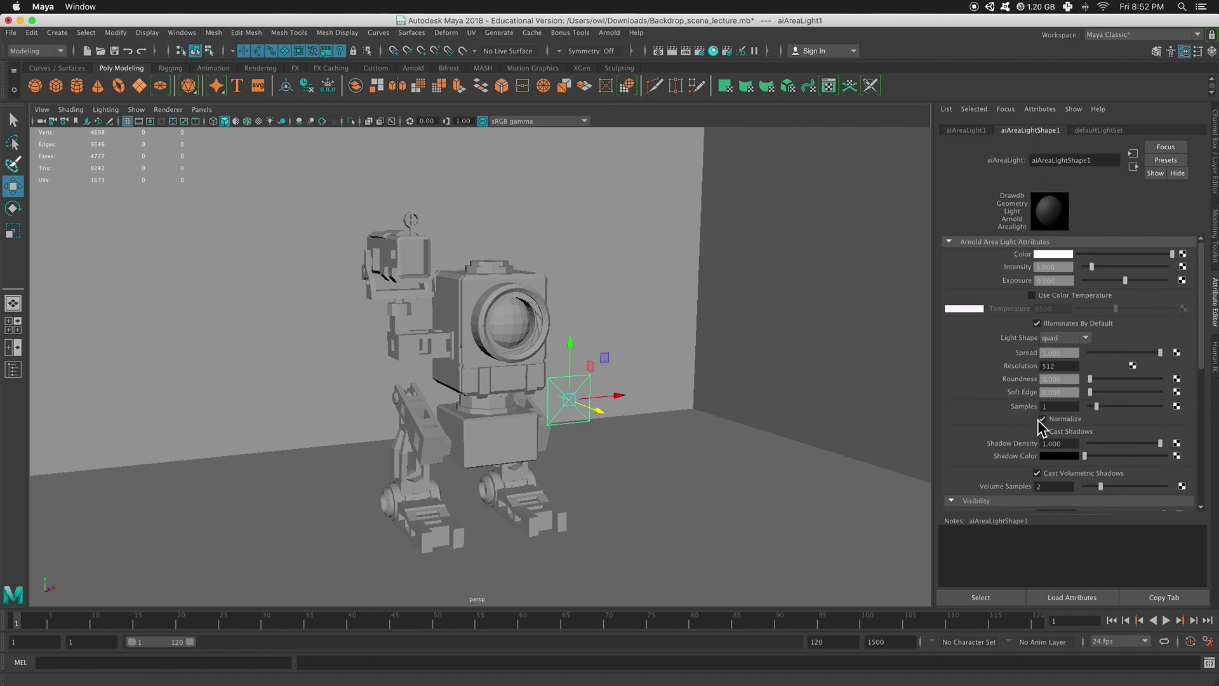
- Pan the robot to the right and start an Arnold render of the area-lit scene
{"action": "middle_click_drag", "start_coordinate": [607, 315], "coordinate": [661, 309], "text": "alt"}
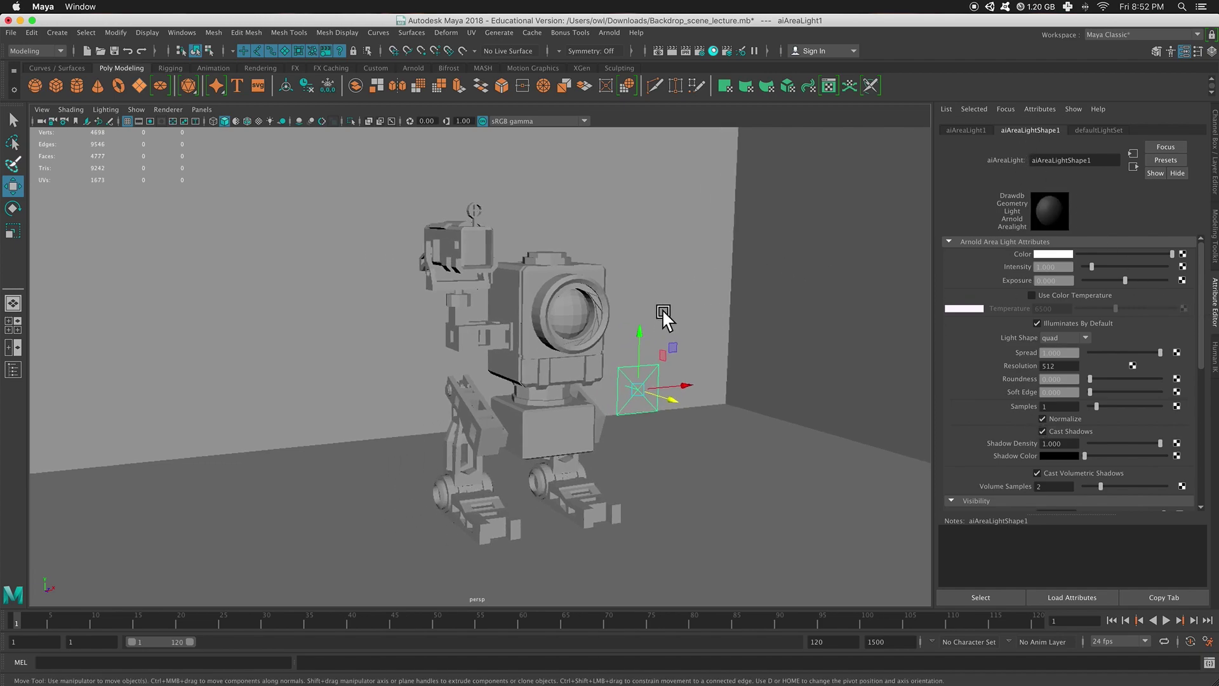
{"action": "left_click", "coordinate": [676, 55]}
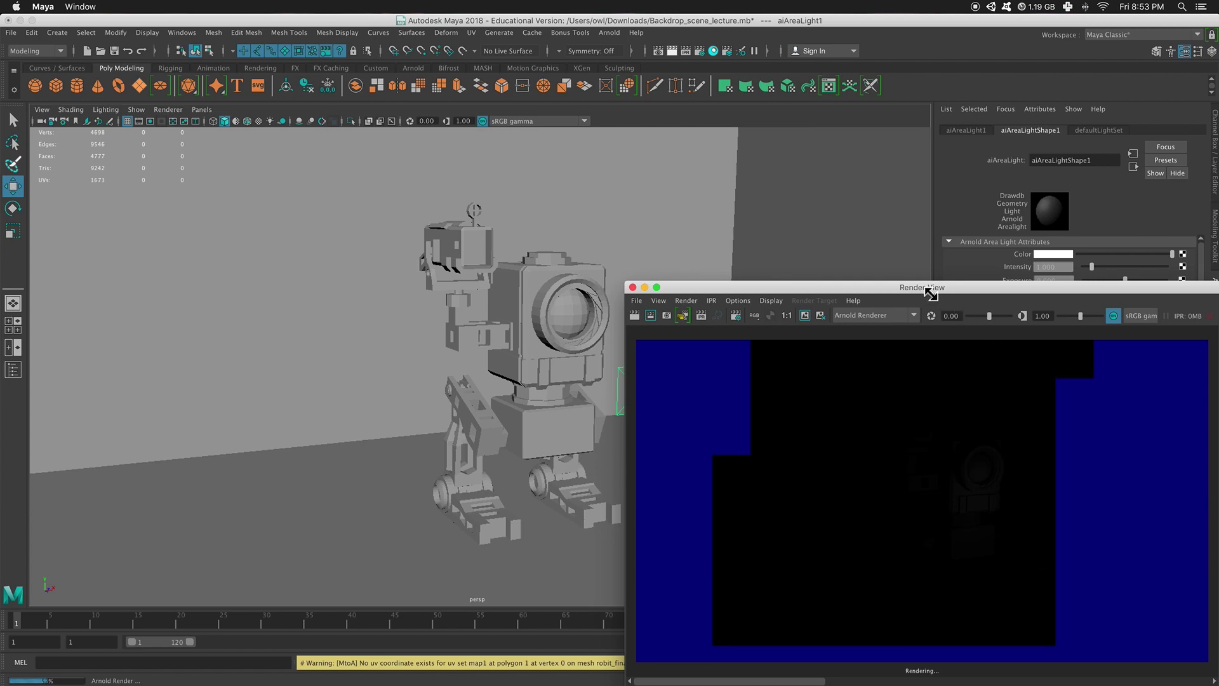
- Fit the render in the window and re-render the frame with the area light at intensity 100
{"action": "left_click_drag", "start_coordinate": [948, 290], "coordinate": [704, 147]}
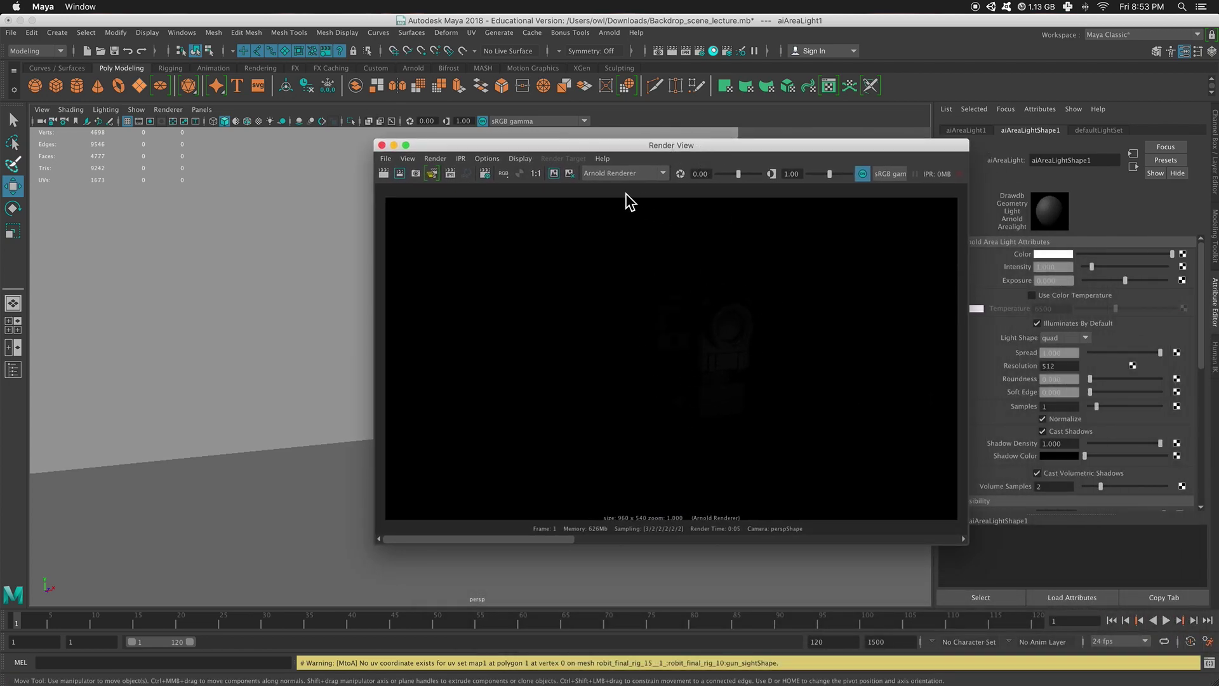
{"action": "left_click", "coordinate": [555, 176]}
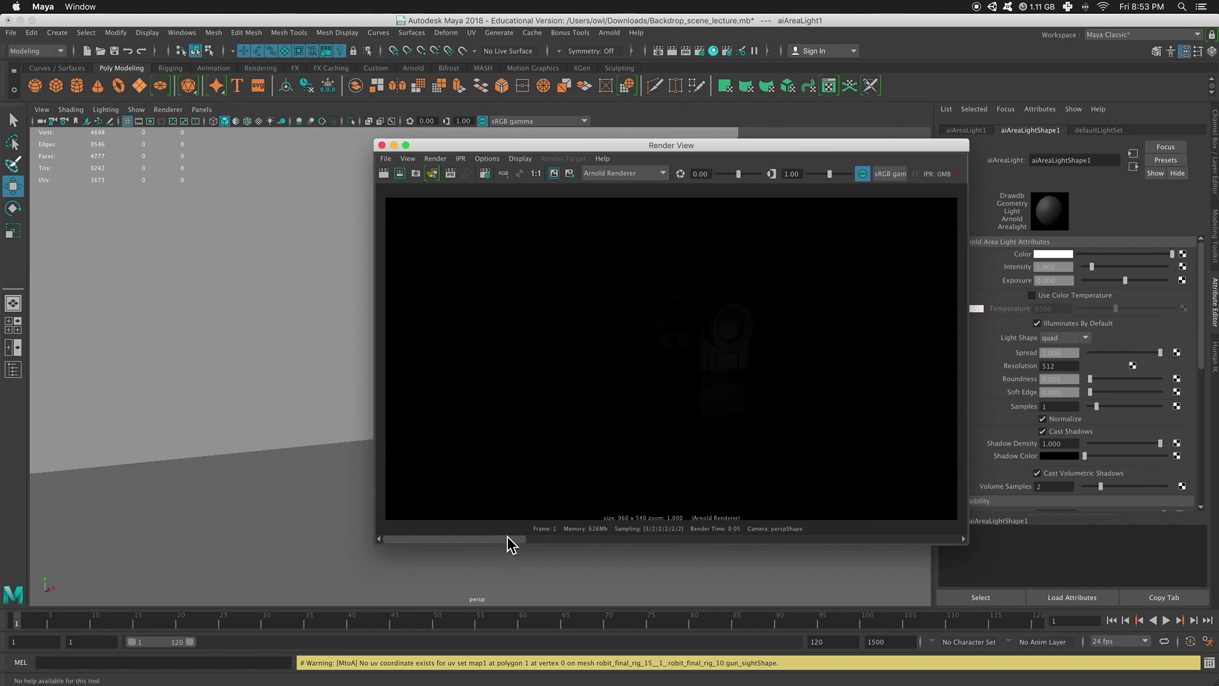
{"action": "mouse_move", "coordinate": [508, 540]}
{"action": "left_mouse_down"}
{"action": "mouse_move", "coordinate": [850, 544]}
{"action": "mouse_move", "coordinate": [513, 540]}
{"action": "left_mouse_up"}
{"action": "left_click", "coordinate": [394, 145]}
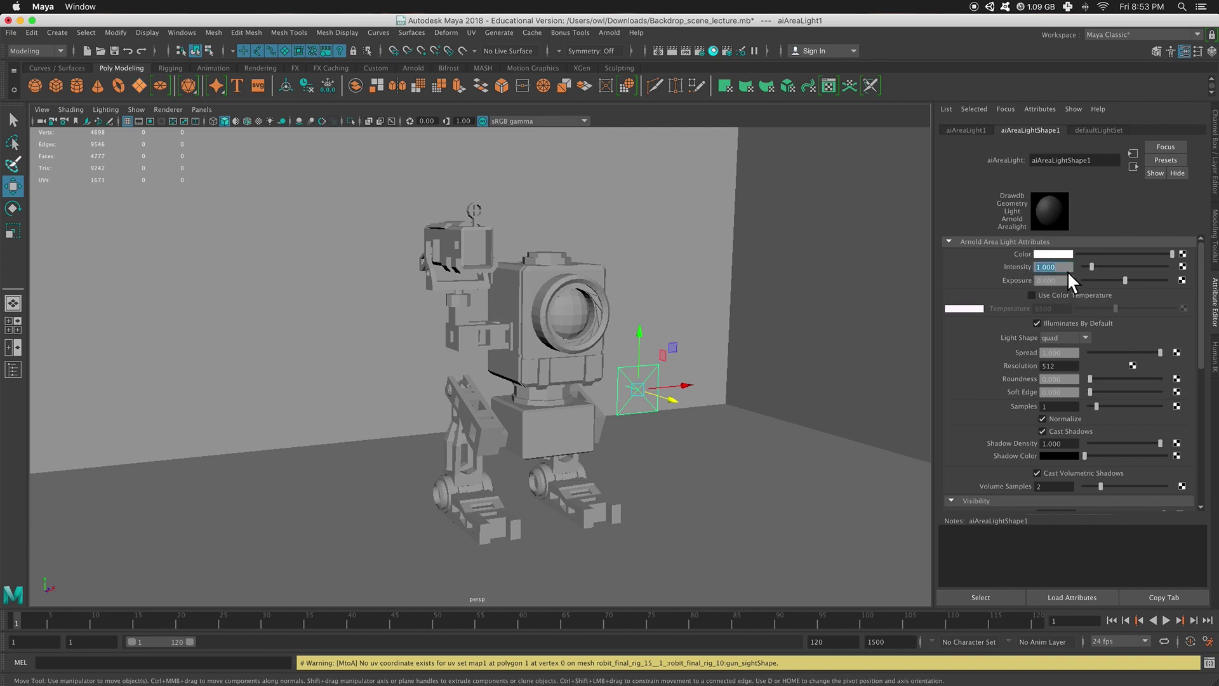
{"action": "left_click", "coordinate": [657, 51]}
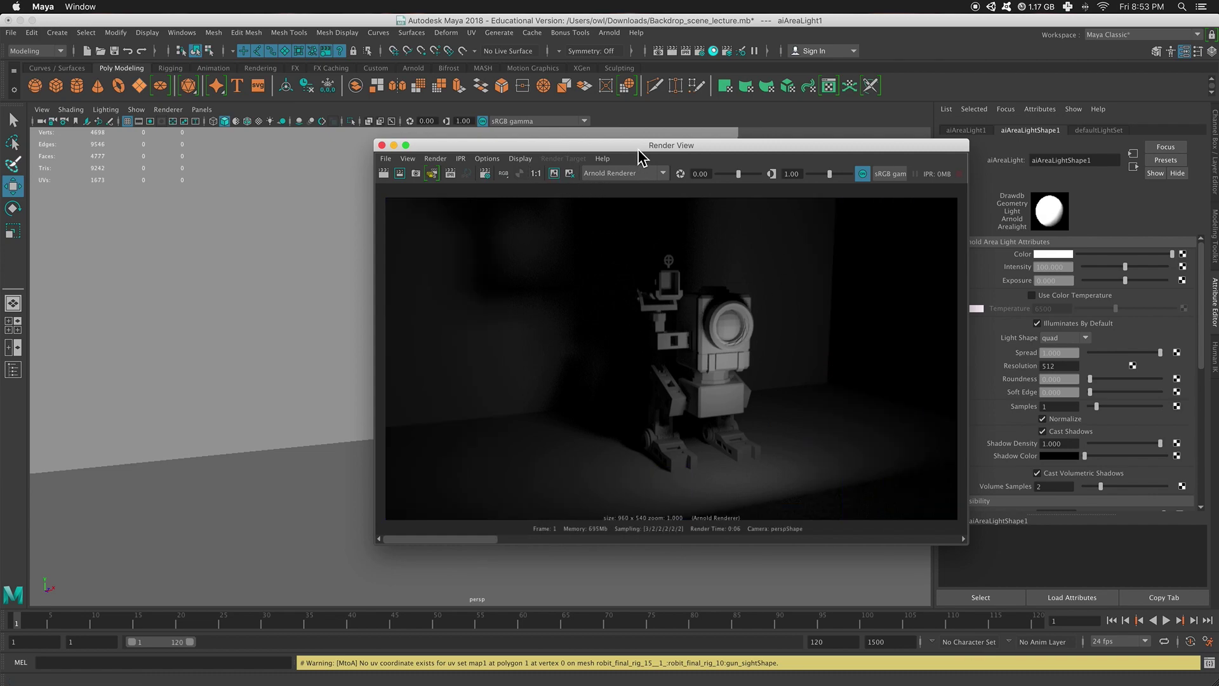
{"action": "left_click_drag", "start_coordinate": [638, 152], "coordinate": [692, 564]}
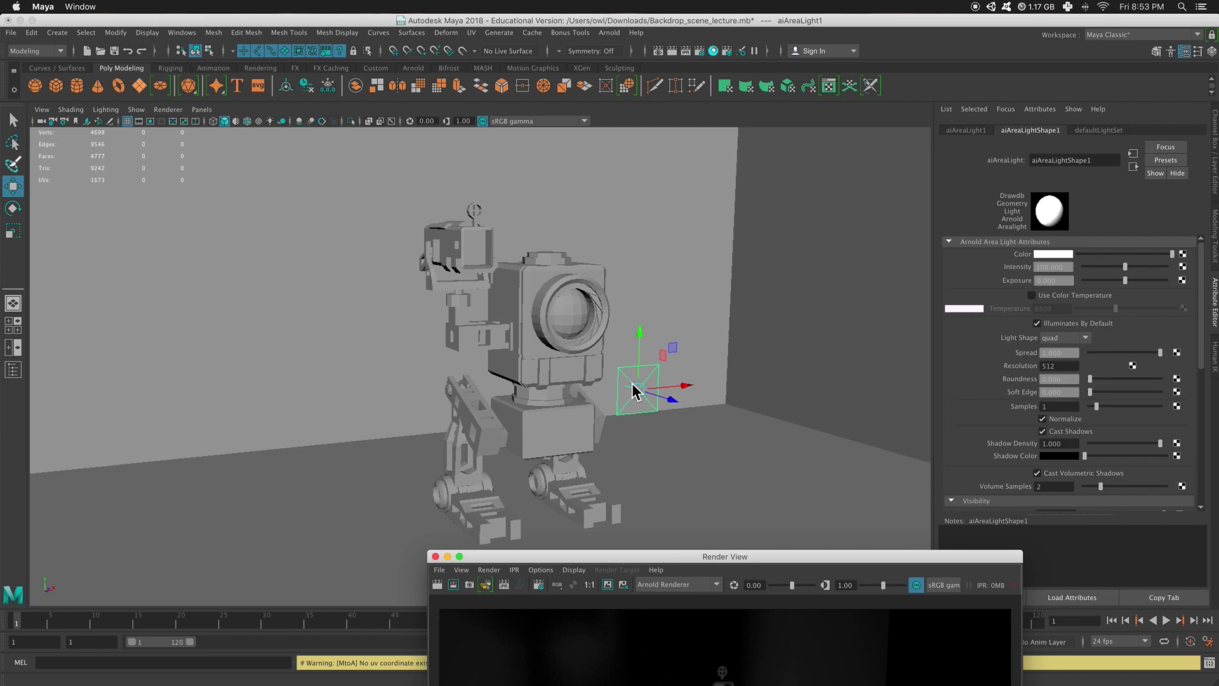
- Scale the area light up with the Scale tool (R)
{"action": "left_click_drag", "start_coordinate": [753, 561], "coordinate": [707, 562]}
{"action": "key", "text": "r"}
{"action": "left_click_drag", "start_coordinate": [645, 391], "coordinate": [875, 342]}
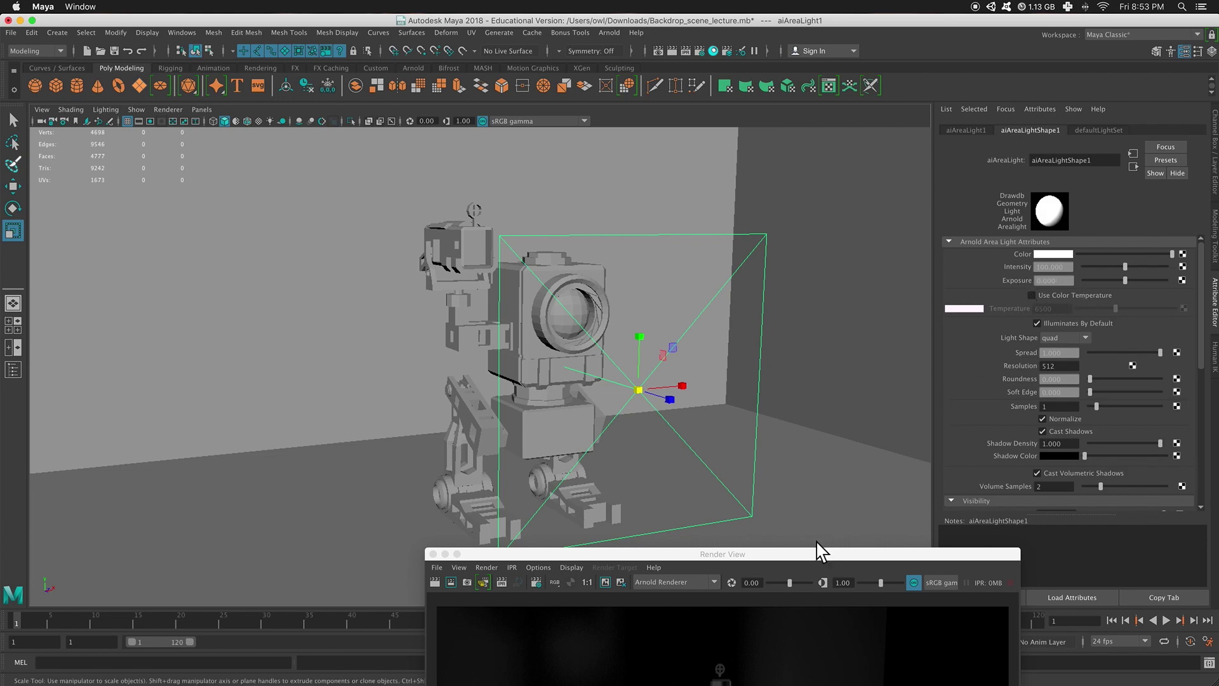
- Keep the new render of the enlarged light in the Render View for comparison
{"action": "left_click_drag", "start_coordinate": [798, 556], "coordinate": [761, 199]}
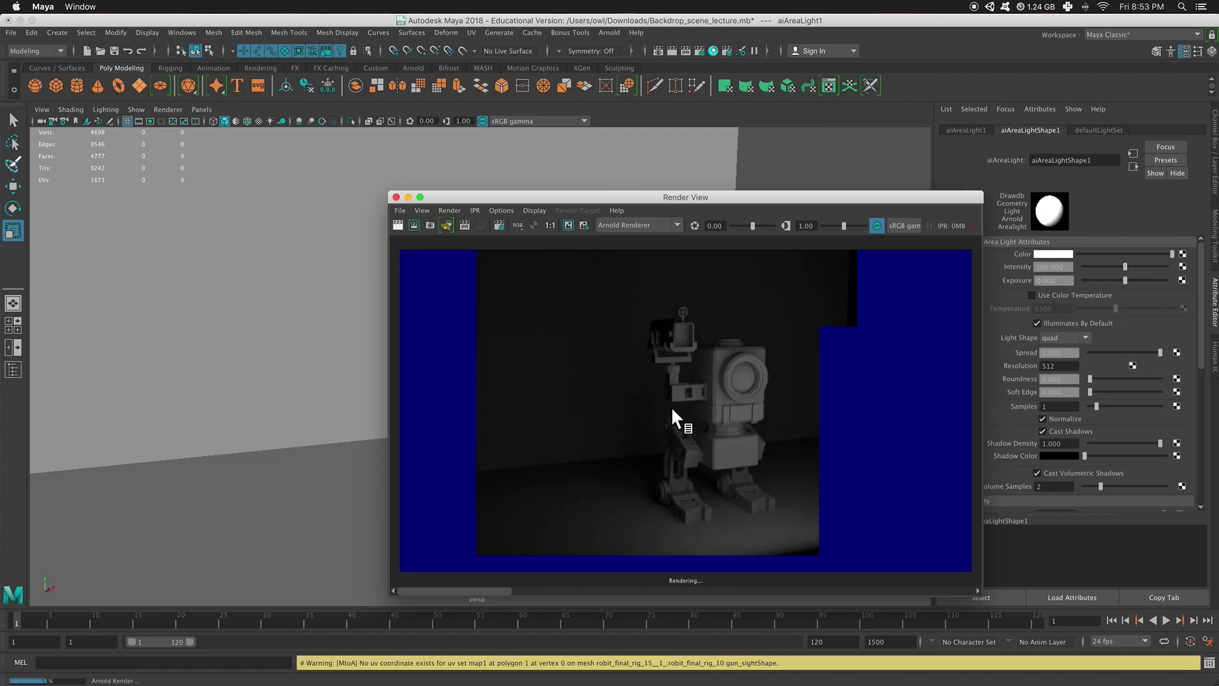
{"action": "left_click", "coordinate": [568, 225]}
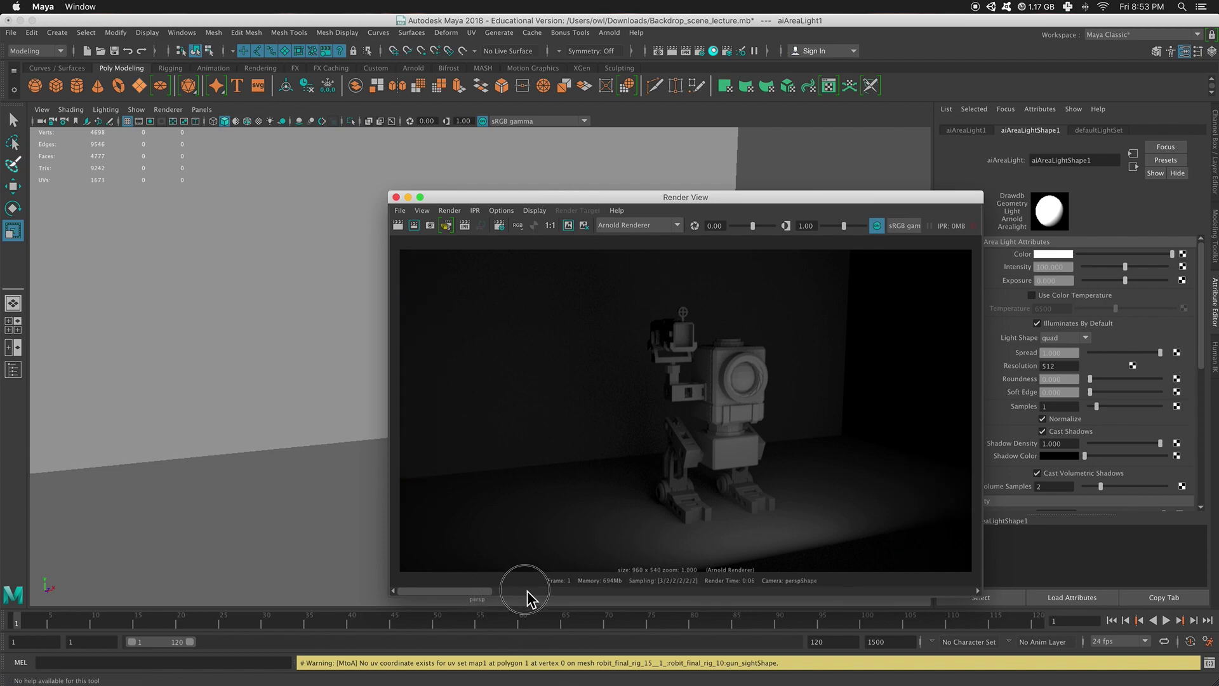
{"action": "left_click", "coordinate": [590, 592]}
- Scale aiAreaLight1 down to about 4.1 so it becomes a small panel beside the robot
{"action": "left_click_drag", "start_coordinate": [727, 197], "coordinate": [705, 455]}
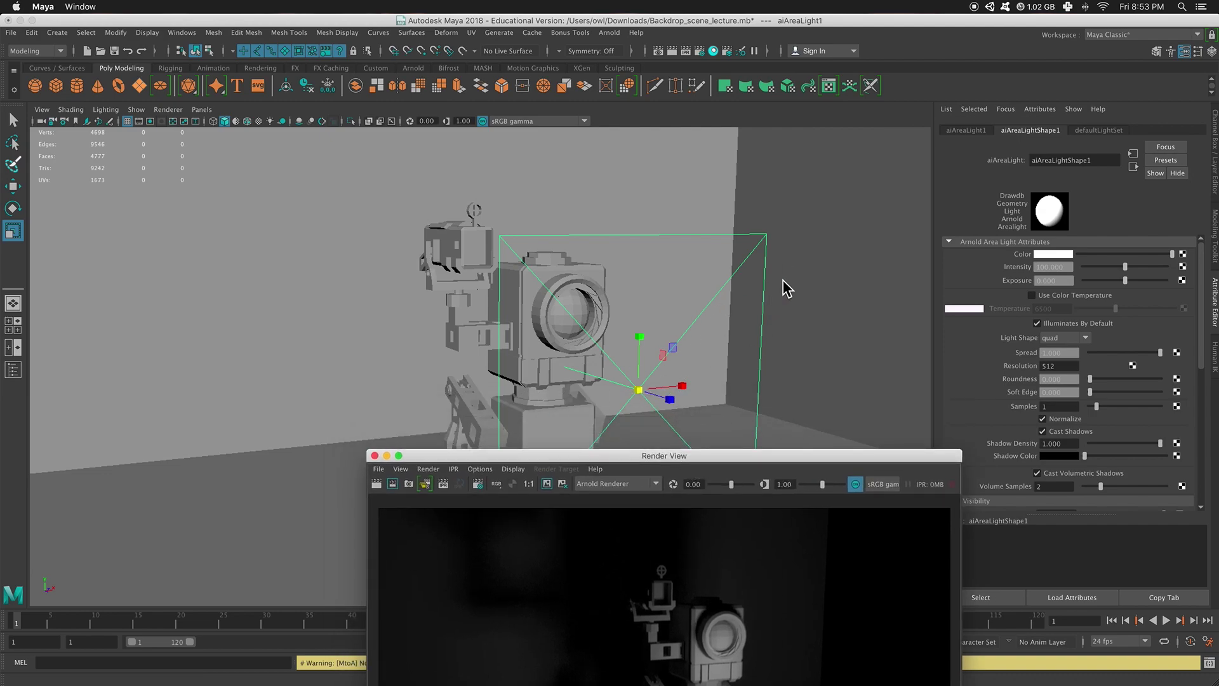
{"action": "left_click_drag", "start_coordinate": [618, 458], "coordinate": [617, 288]}
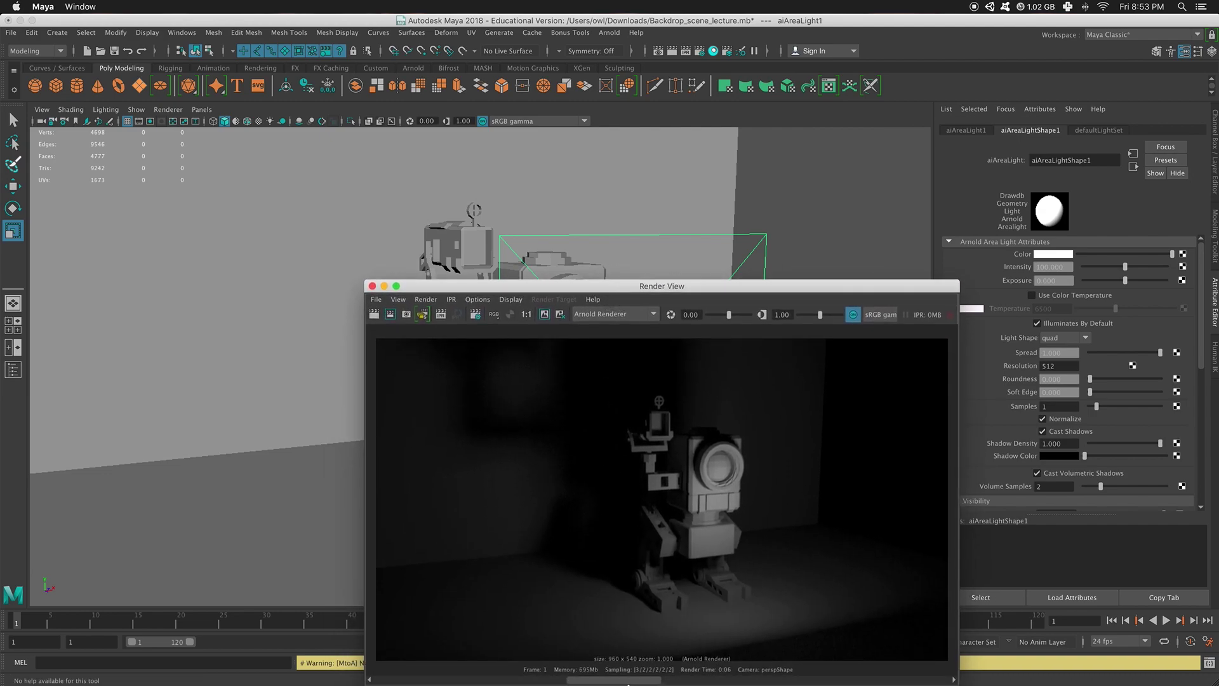
{"action": "left_click_drag", "start_coordinate": [622, 681], "coordinate": [530, 681]}
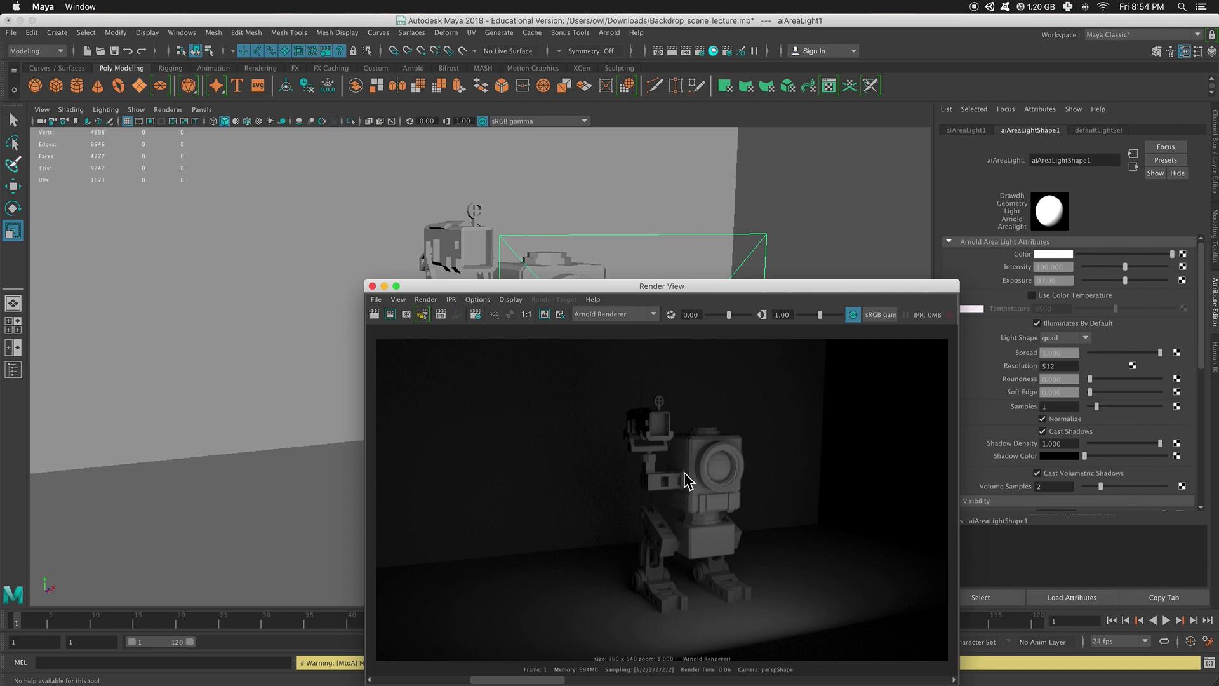
{"action": "left_click_drag", "start_coordinate": [716, 285], "coordinate": [698, 431]}
{"action": "left_click_drag", "start_coordinate": [638, 389], "coordinate": [660, 527]}
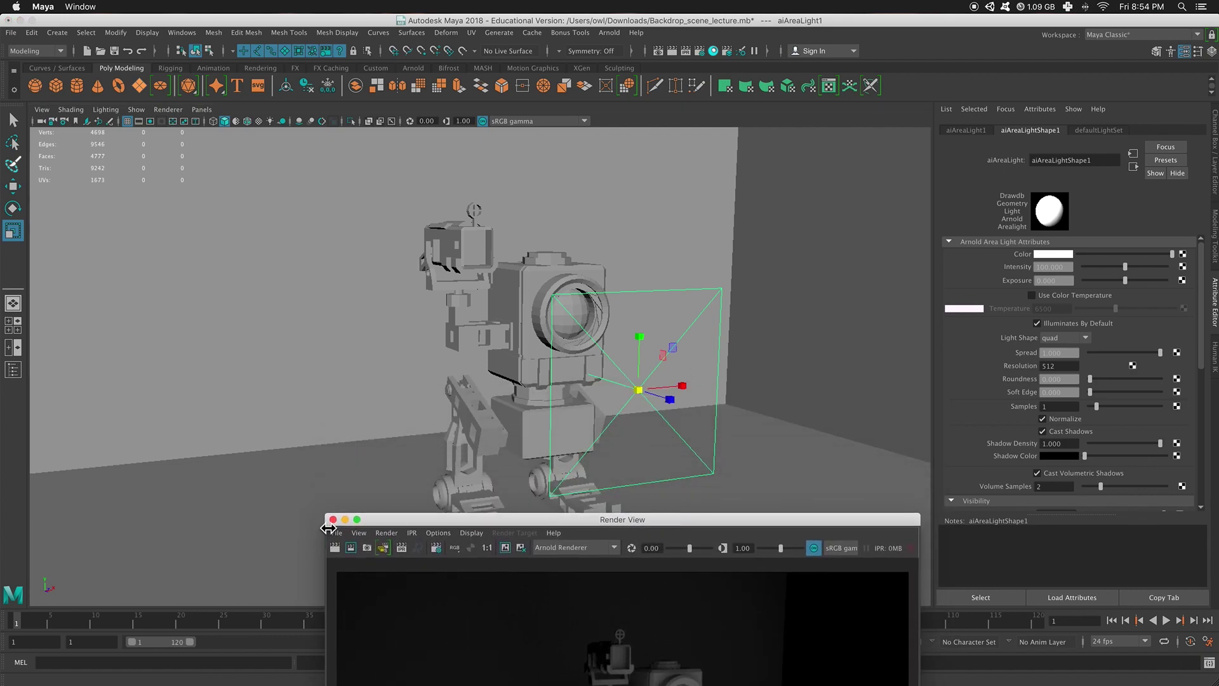
{"action": "left_click_drag", "start_coordinate": [407, 522], "coordinate": [426, 609]}
{"action": "left_click_drag", "start_coordinate": [635, 406], "coordinate": [614, 382], "text": "alt"}
- View the Frameforest three-point lighting diagram of back, fill and key lights in Chrome
{"action": "key", "text": "w"}
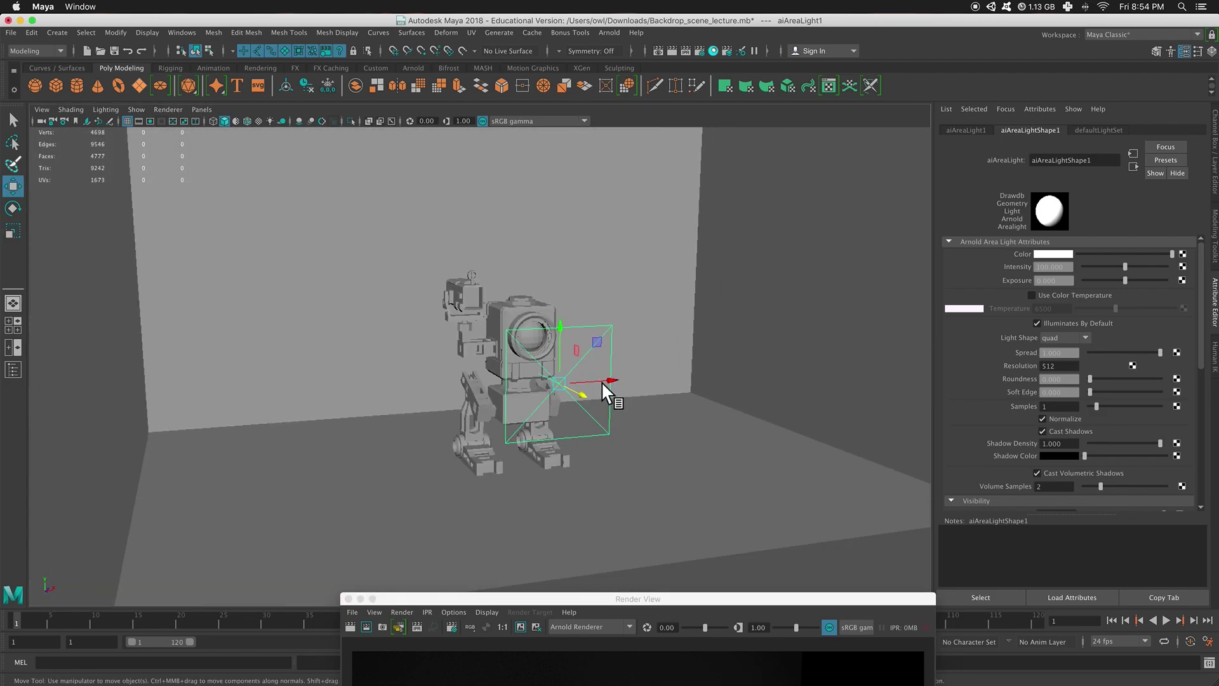
{"action": "left_click", "coordinate": [14, 61]}
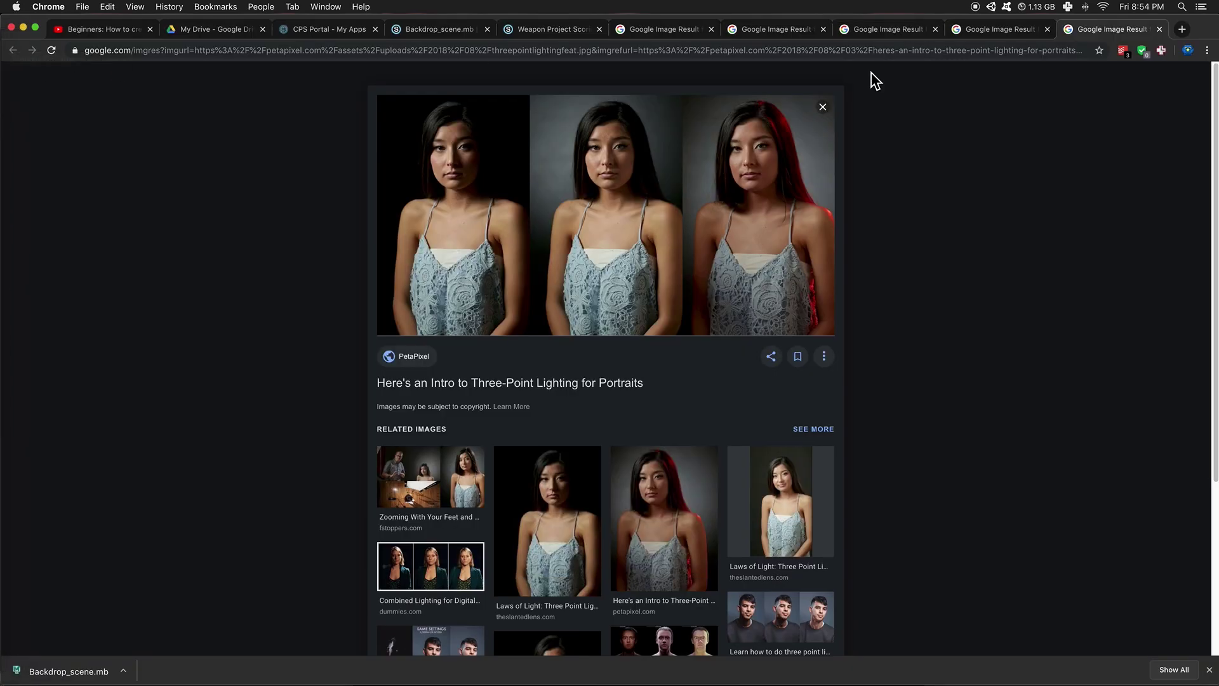
{"action": "left_click", "coordinate": [661, 29]}
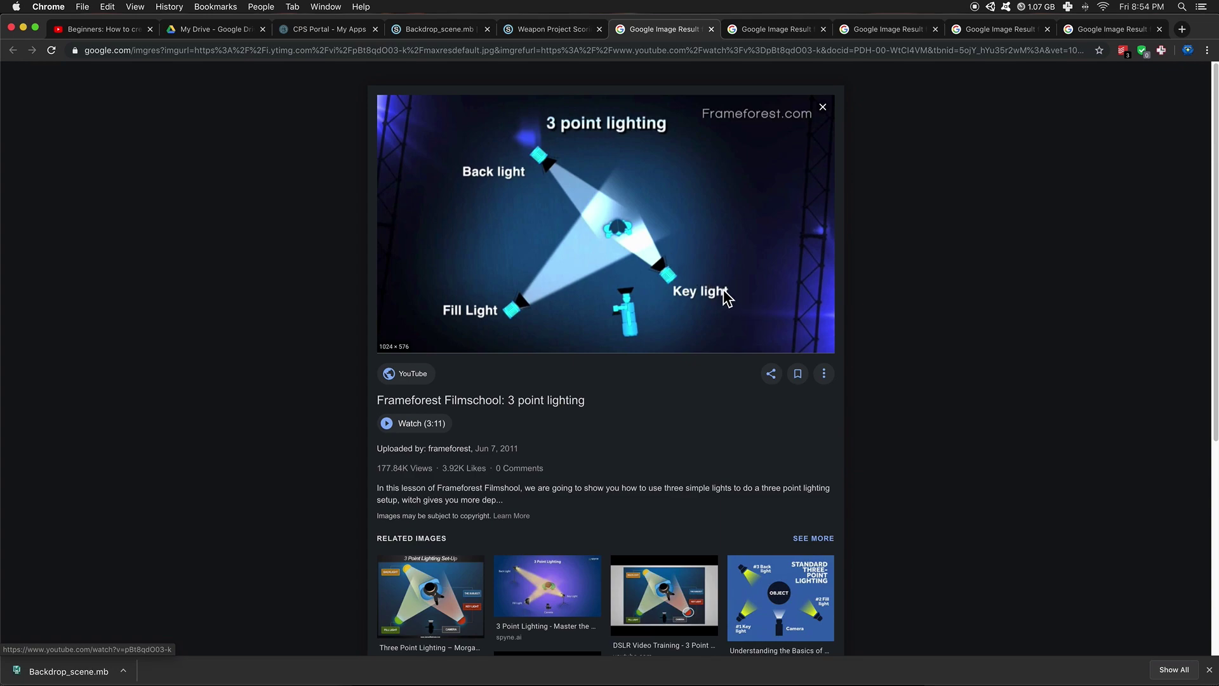
{"action": "mouse_move", "coordinate": [5, 201]}
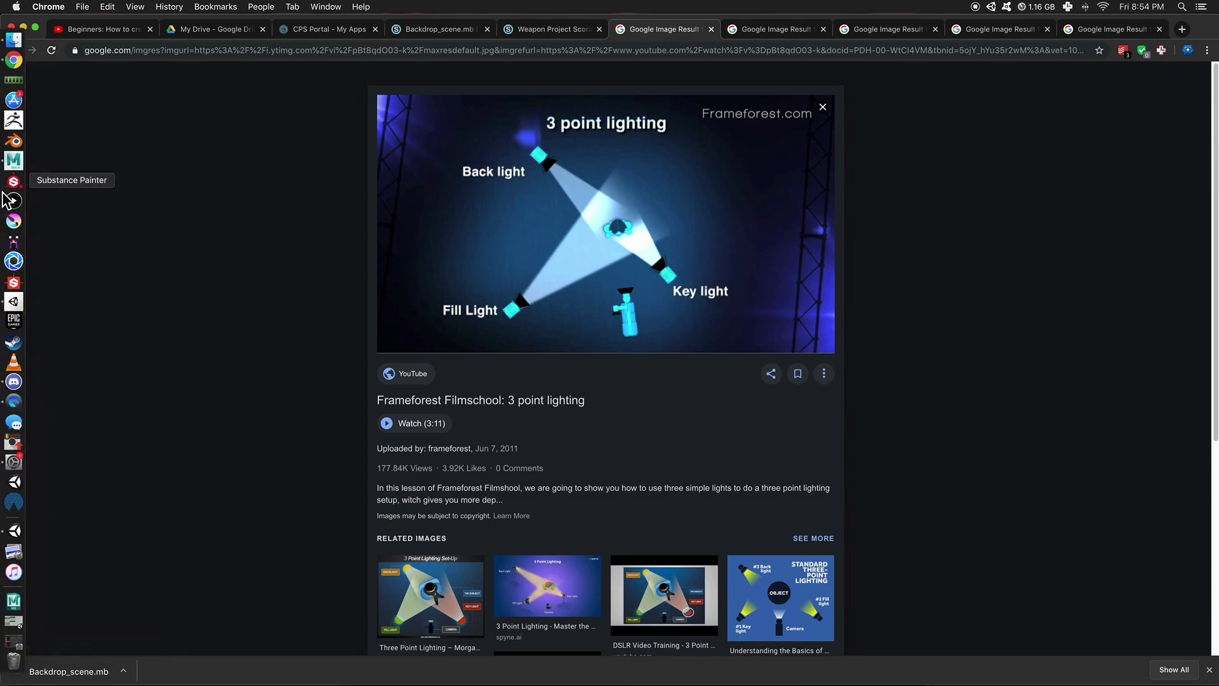
- Move aiAreaLight1 right and up, turning it about 28.7° in Y toward the robot
{"action": "left_click", "coordinate": [15, 163]}
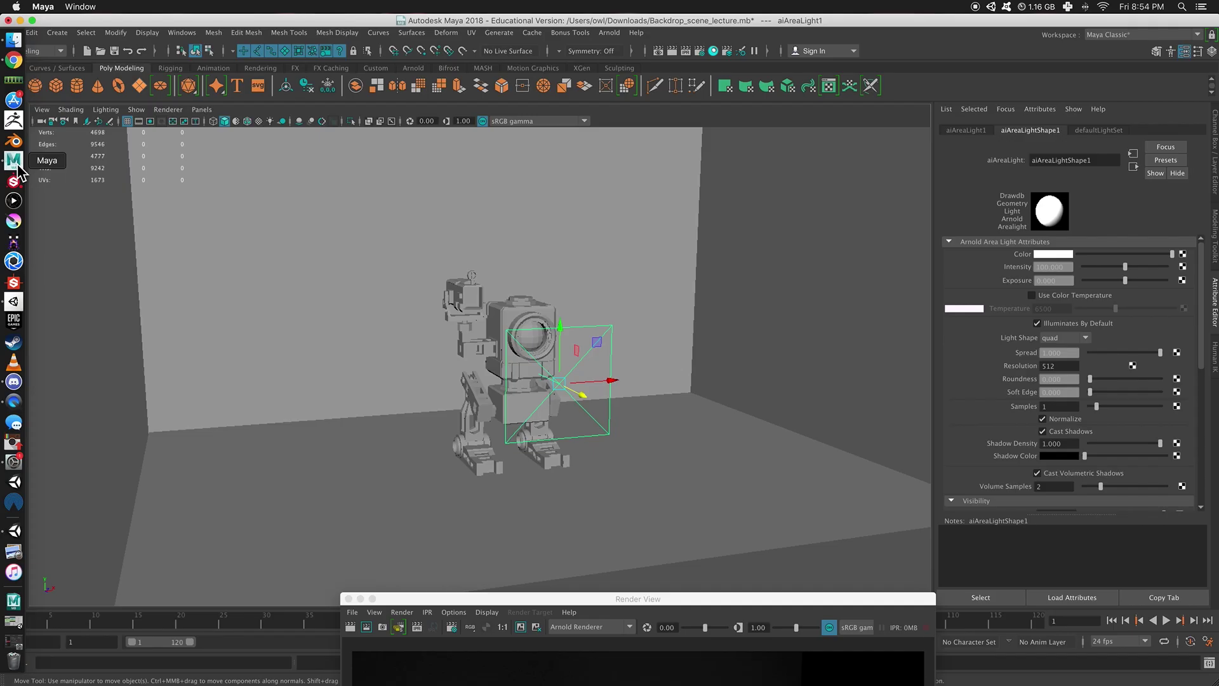
{"action": "mouse_move", "coordinate": [585, 375]}
{"action": "left_mouse_down"}
{"action": "mouse_move", "coordinate": [681, 381]}
{"action": "mouse_move", "coordinate": [650, 371]}
{"action": "mouse_move", "coordinate": [611, 402]}
{"action": "mouse_move", "coordinate": [560, 406]}
{"action": "mouse_move", "coordinate": [586, 404]}
{"action": "mouse_move", "coordinate": [592, 374]}
{"action": "mouse_move", "coordinate": [588, 342]}
{"action": "mouse_move", "coordinate": [560, 333]}
{"action": "mouse_move", "coordinate": [607, 395]}
{"action": "mouse_move", "coordinate": [598, 390]}
{"action": "left_mouse_up"}
{"action": "key", "text": "e"}
{"action": "key", "text": "w"}
{"action": "right_click_drag", "start_coordinate": [558, 310], "coordinate": [599, 310], "text": "alt"}
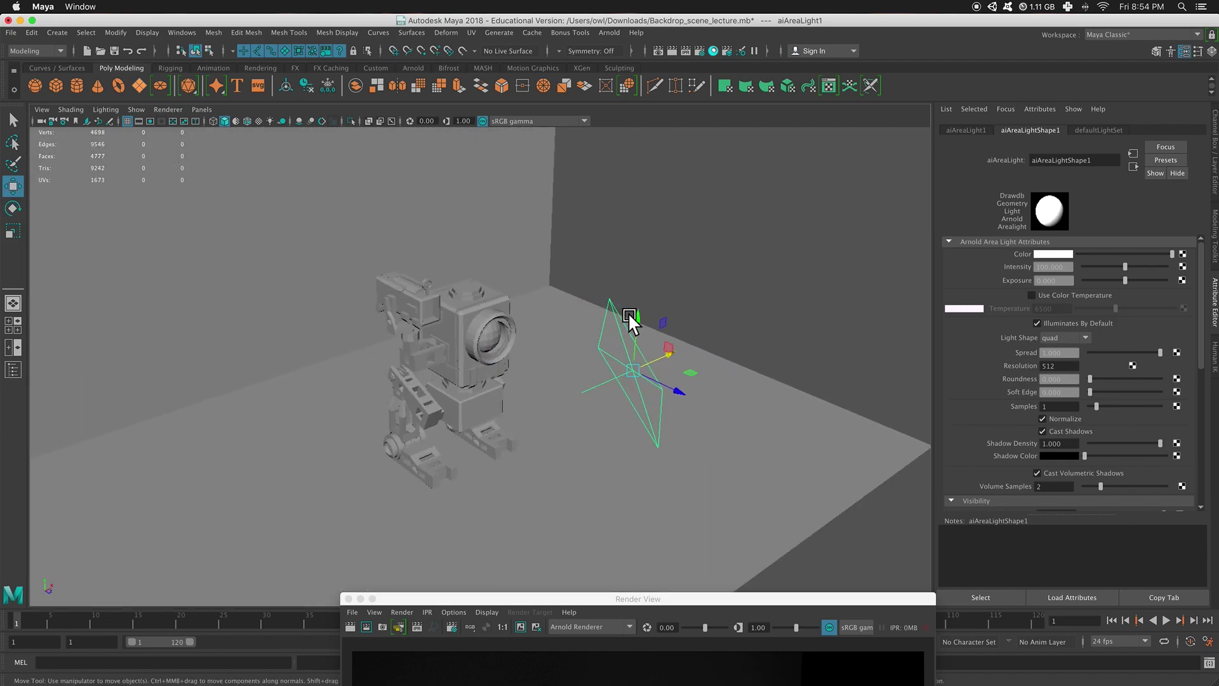
{"action": "mouse_move", "coordinate": [630, 313]}
{"action": "left_mouse_down"}
{"action": "mouse_move", "coordinate": [647, 239]}
{"action": "mouse_move", "coordinate": [593, 319]}
{"action": "mouse_move", "coordinate": [537, 318]}
{"action": "mouse_move", "coordinate": [639, 326]}
{"action": "left_mouse_up"}
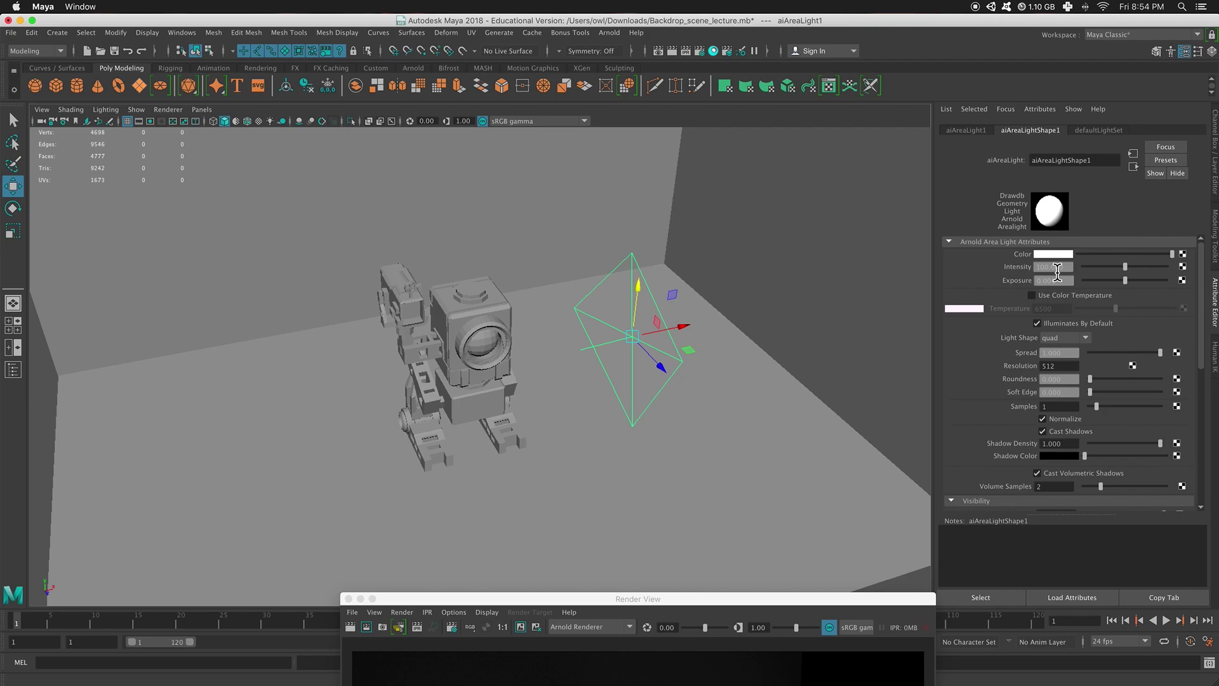
- Frame the robot from the front and render the current frame
{"action": "left_click_drag", "start_coordinate": [723, 416], "coordinate": [812, 393]}
{"action": "left_click_drag", "start_coordinate": [813, 393], "coordinate": [638, 334], "text": "alt"}
{"action": "left_click_drag", "start_coordinate": [529, 383], "coordinate": [573, 384], "text": "alt"}
{"action": "scroll", "coordinate": [574, 384], "scroll_direction": "down", "scroll_amount": 5}
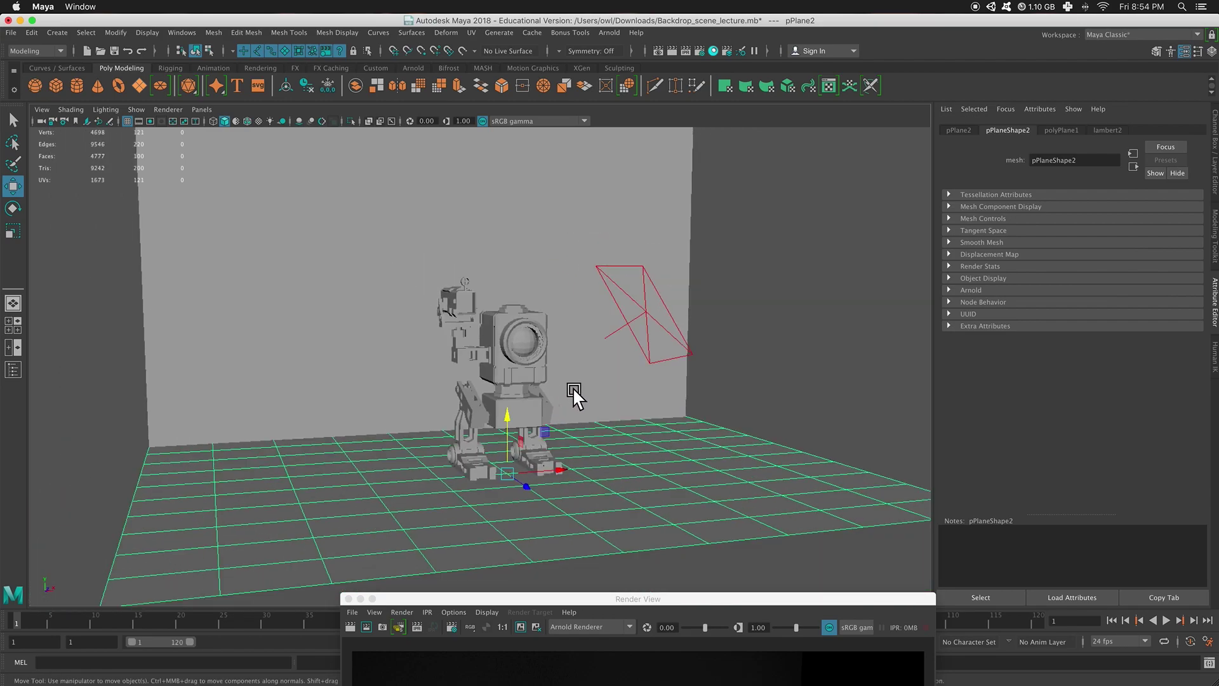
{"action": "scroll", "coordinate": [573, 385], "scroll_direction": "up", "scroll_amount": 3}
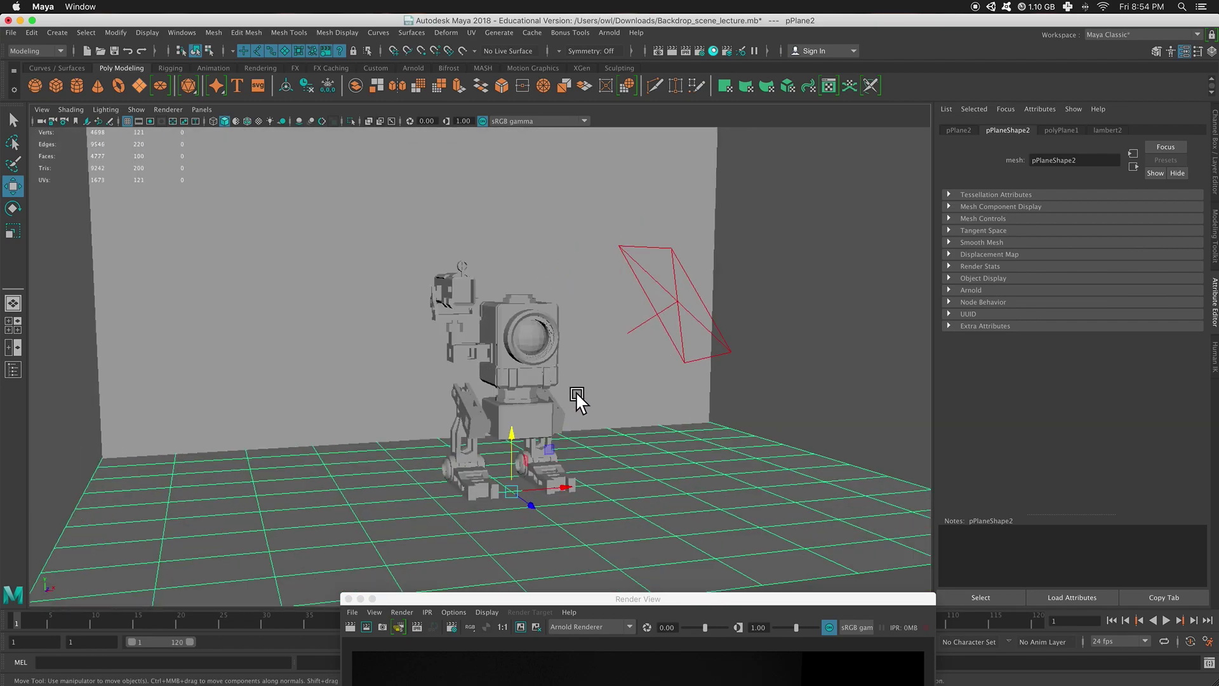
{"action": "left_click", "coordinate": [673, 51]}
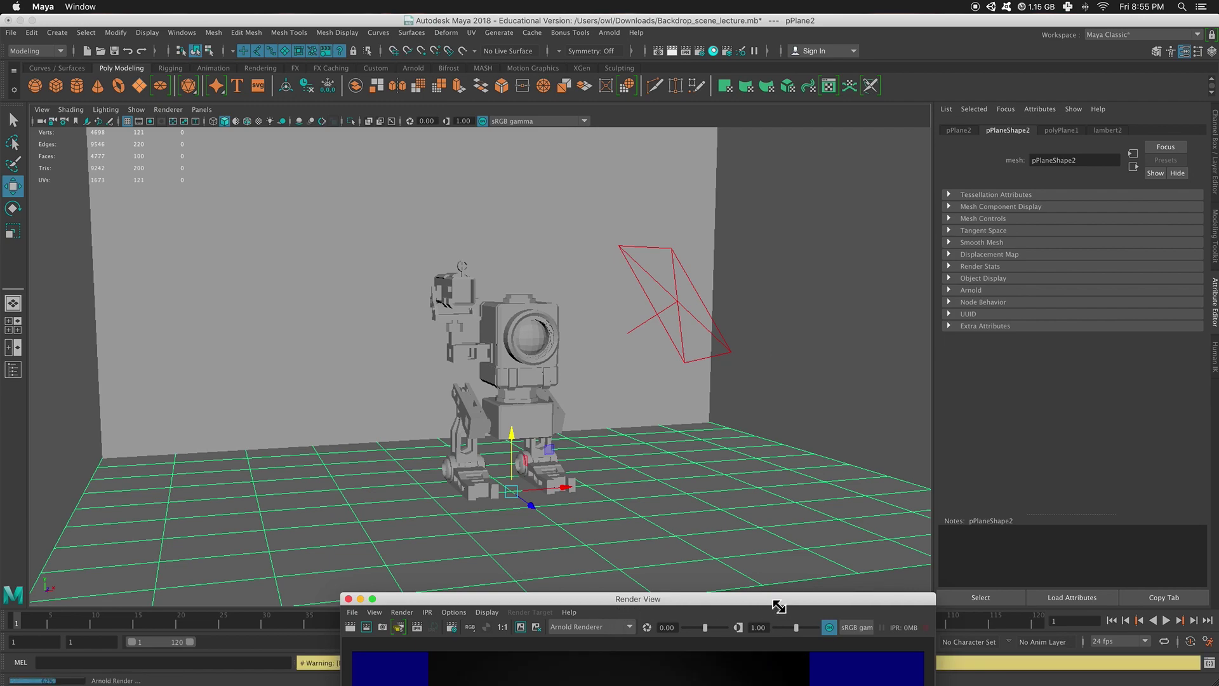
- Keep the finished render in the Render View for comparison
{"action": "left_click_drag", "start_coordinate": [779, 603], "coordinate": [572, 197]}
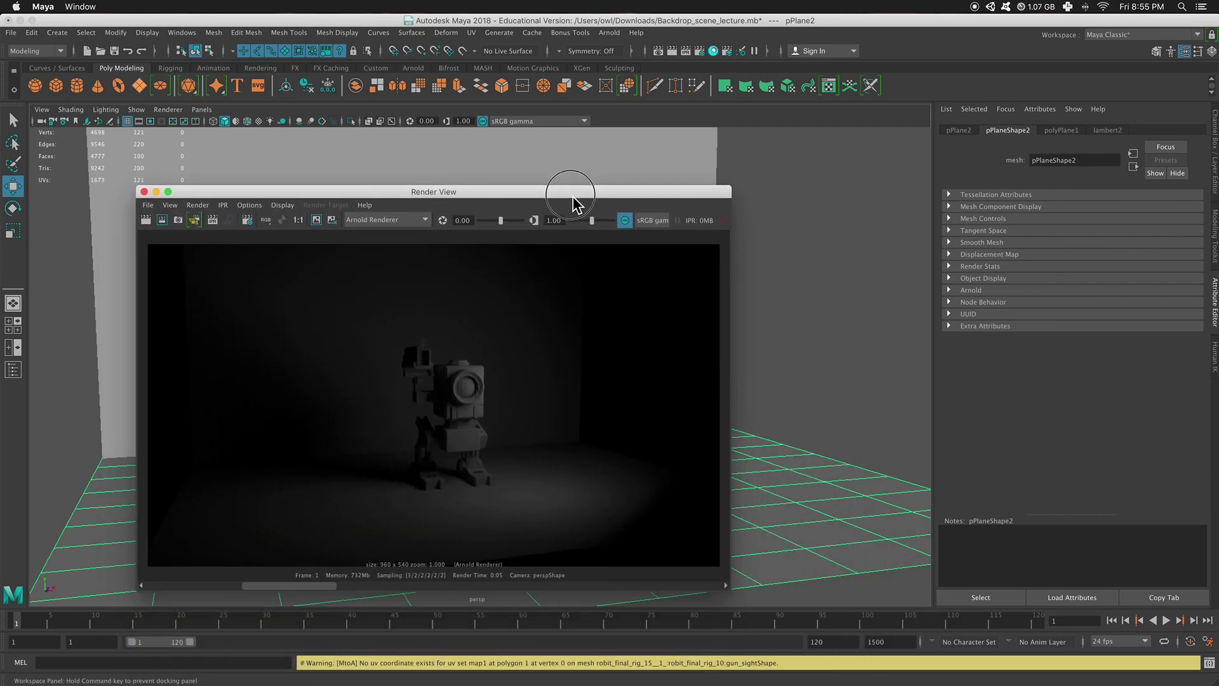
{"action": "left_click", "coordinate": [315, 219]}
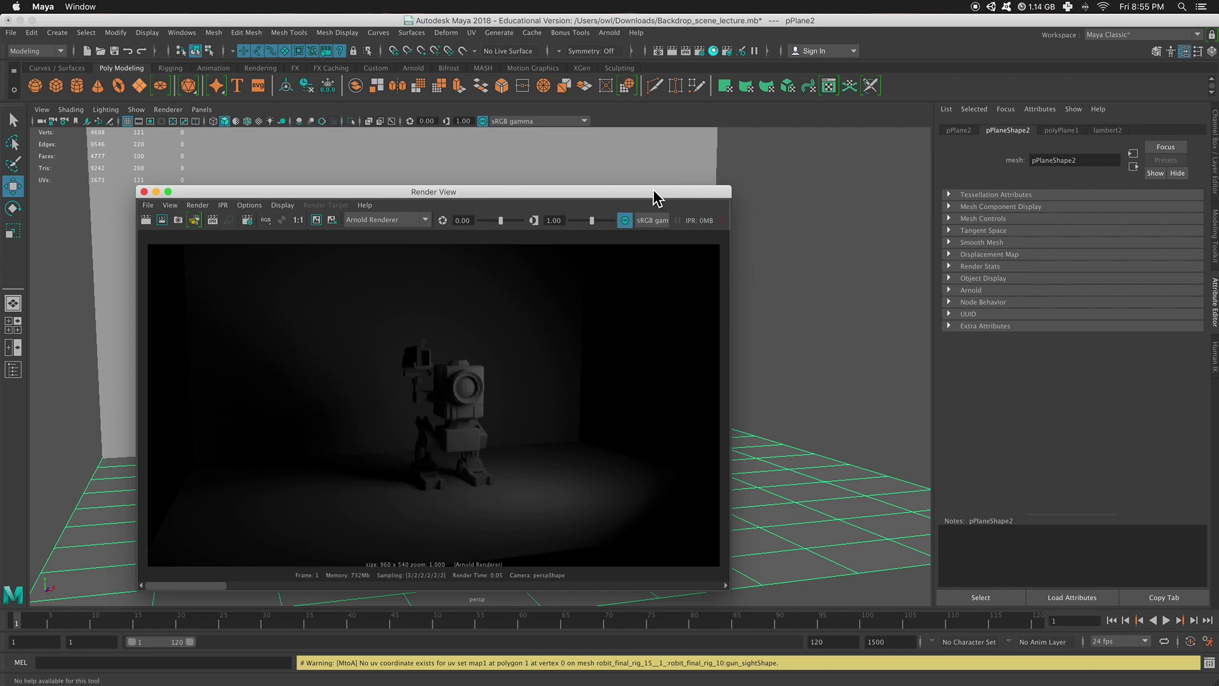
{"action": "left_click_drag", "start_coordinate": [653, 197], "coordinate": [657, 486]}
- Set aiAreaLight1's intensity to 300 and redo the previous render
{"action": "left_click", "coordinate": [670, 294]}
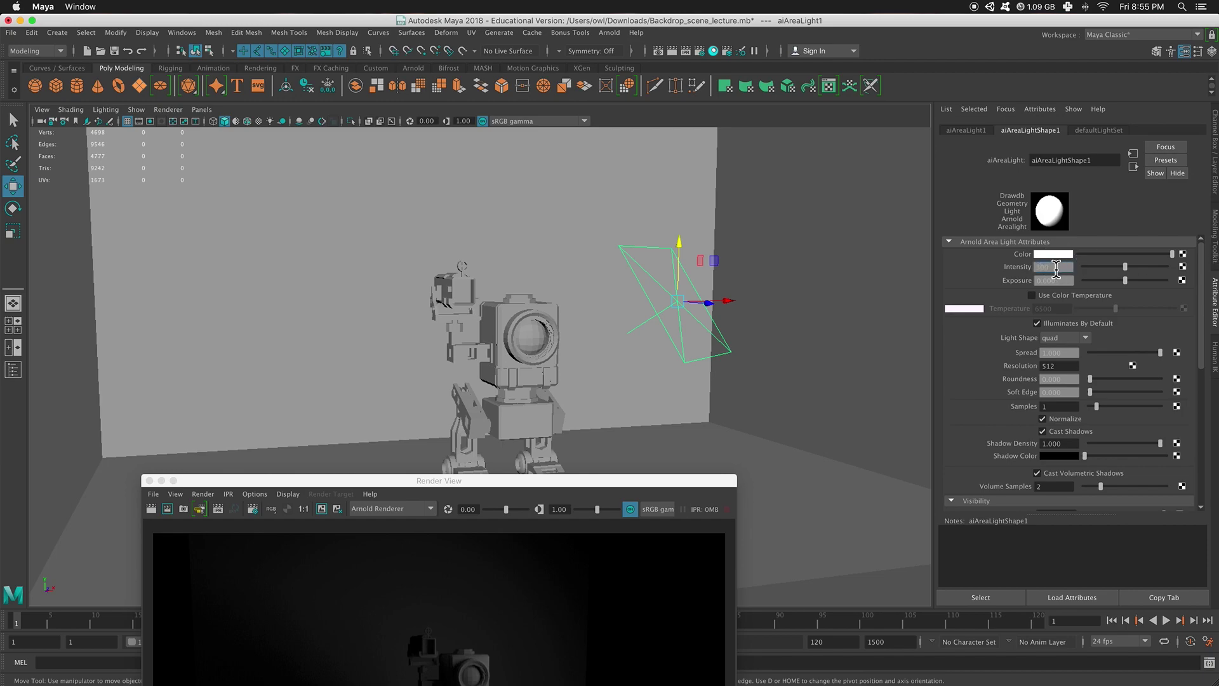
{"action": "left_click_drag", "start_coordinate": [565, 484], "coordinate": [555, 267]}
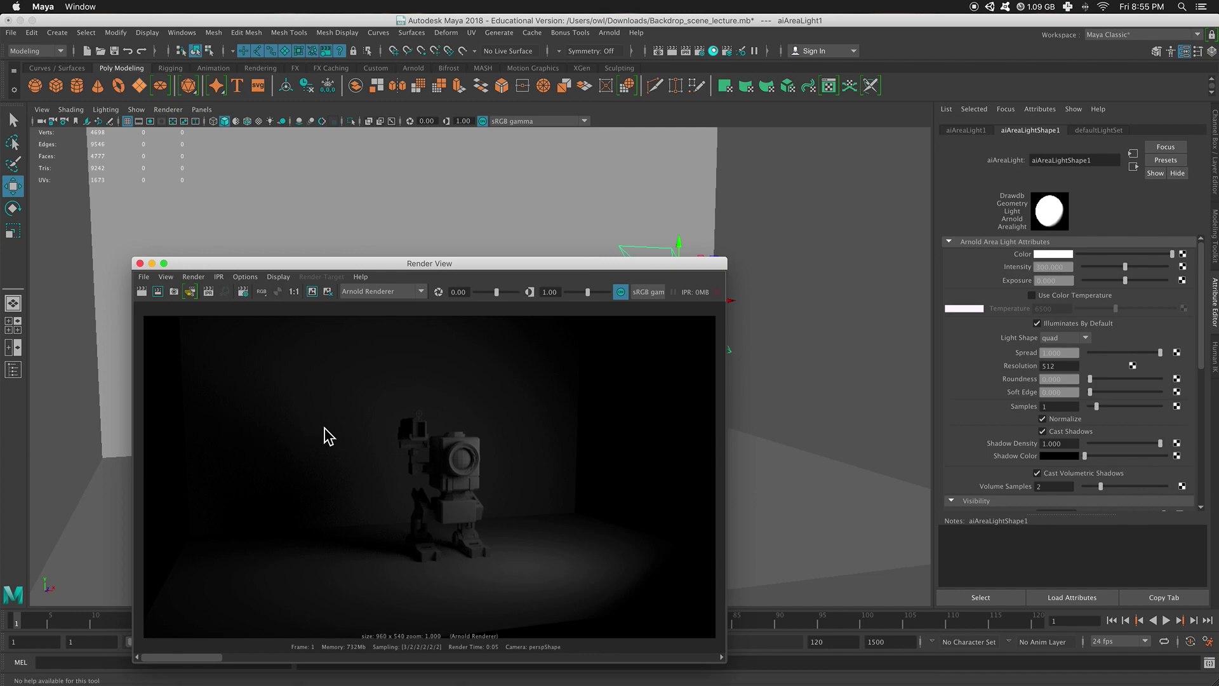
{"action": "left_click", "coordinate": [143, 293]}
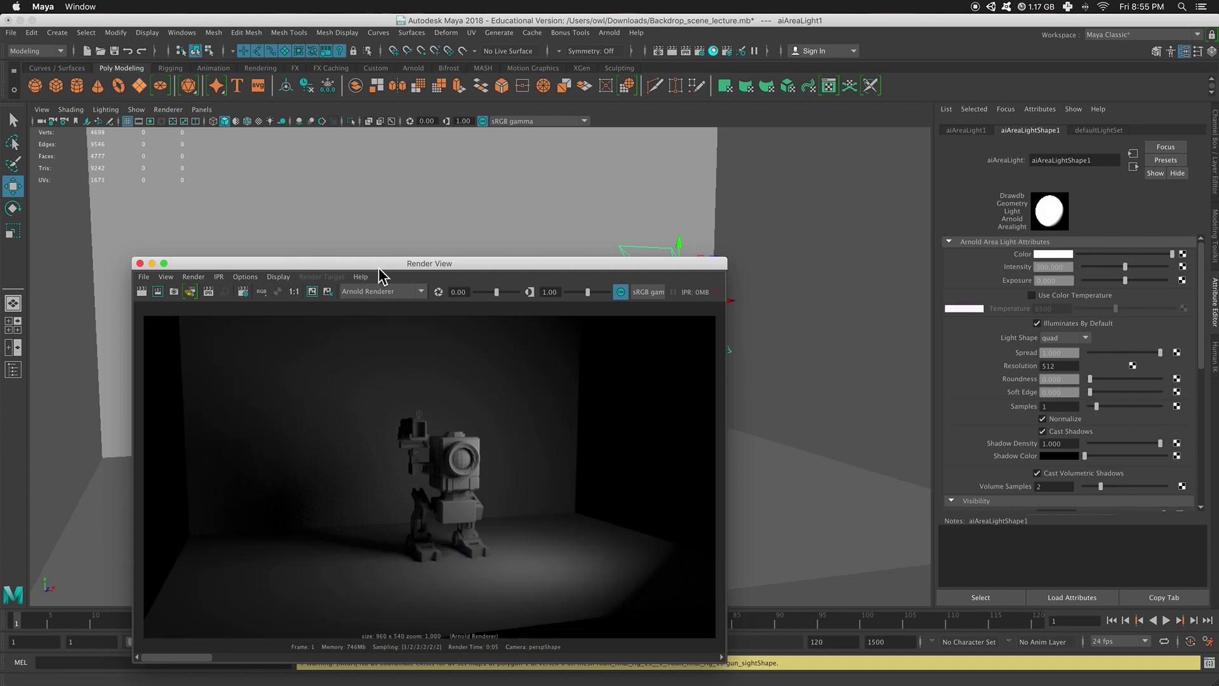
{"action": "left_click_drag", "start_coordinate": [379, 269], "coordinate": [532, 582]}
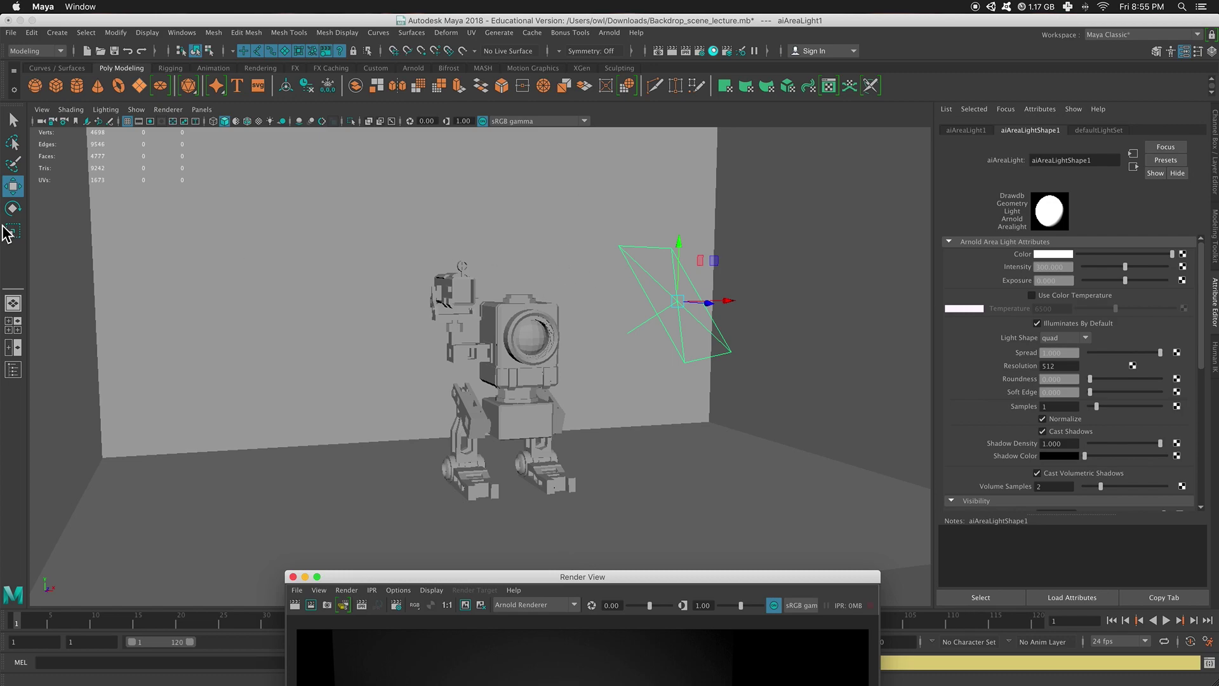
{"action": "left_click", "coordinate": [12, 60]}
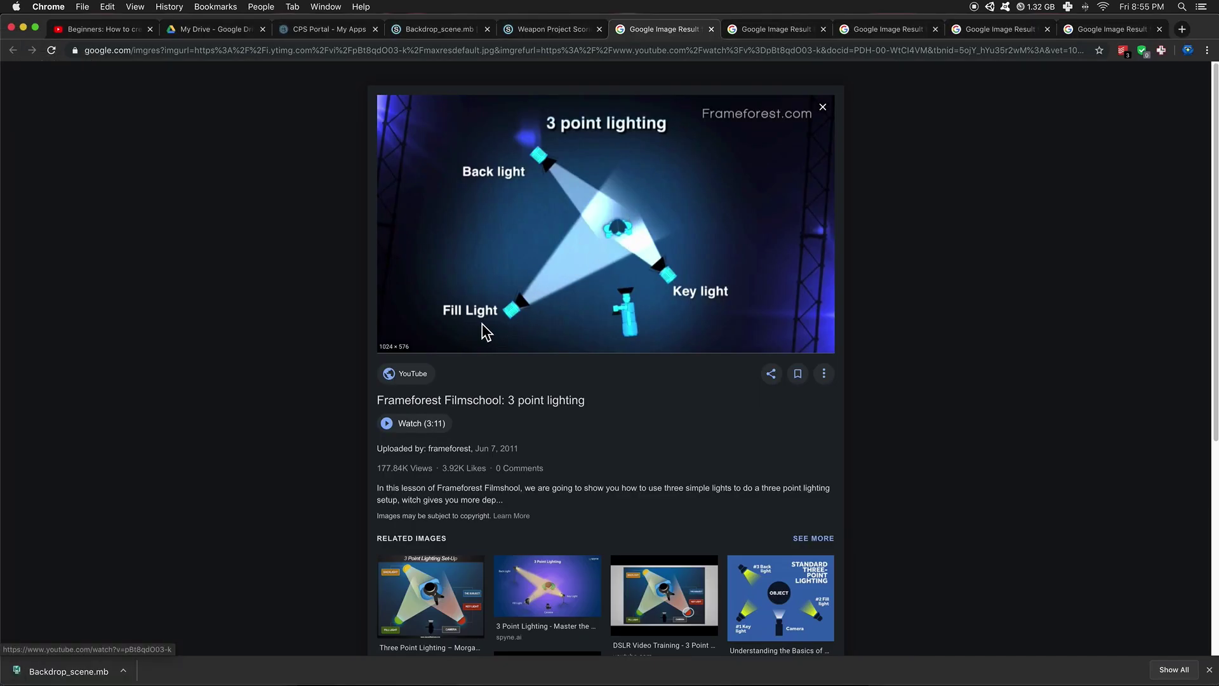
{"action": "left_click", "coordinate": [23, 27]}
{"action": "left_click_drag", "start_coordinate": [641, 327], "coordinate": [634, 320], "text": "alt"}
- Duplicate the area light with Ctrl+D and move the copy to the robot's left
{"action": "key", "text": "ctrl+d"}
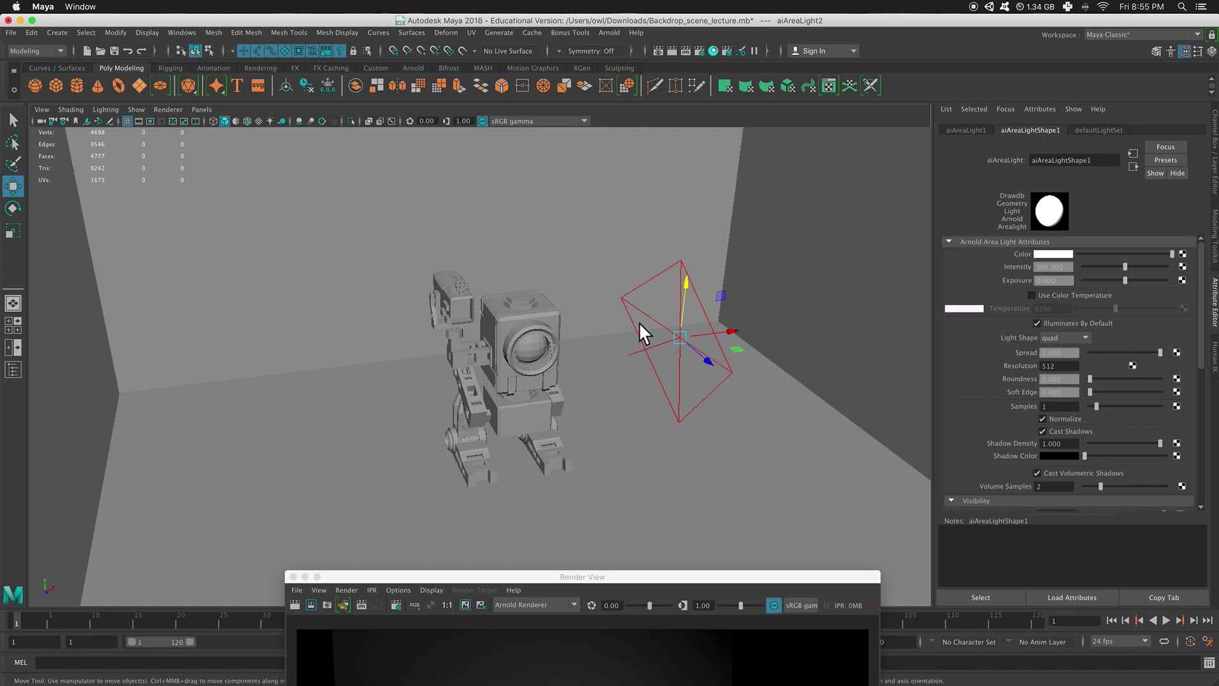
{"action": "left_click_drag", "start_coordinate": [724, 337], "coordinate": [488, 403]}
{"action": "key", "text": "e"}
{"action": "key", "text": "w"}
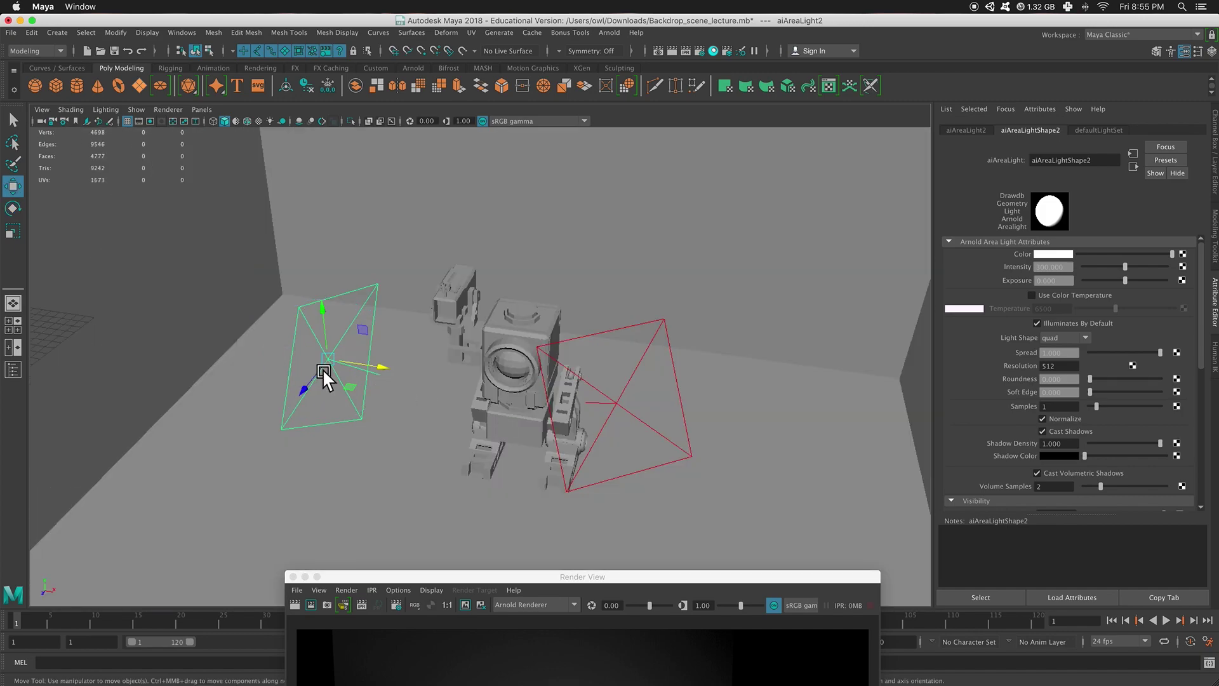
- Angle the second light toward the robot and bring up the new two-light render
{"action": "left_click_drag", "start_coordinate": [339, 396], "coordinate": [470, 411], "text": "alt"}
{"action": "key", "text": "e"}
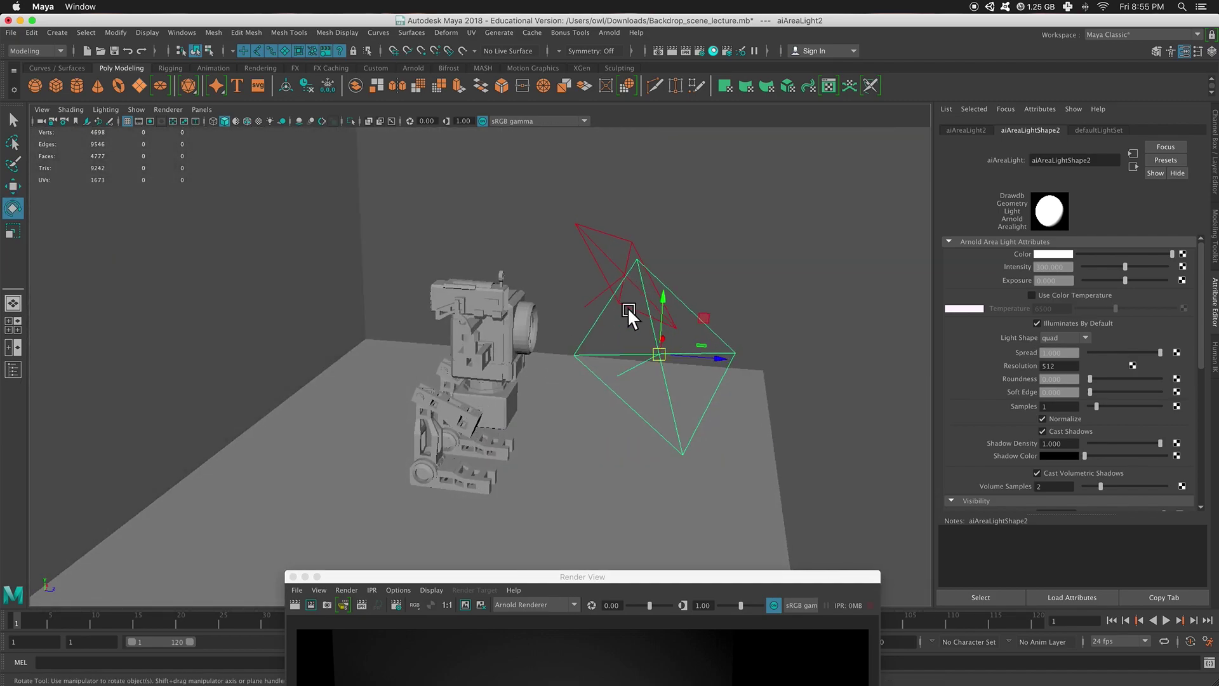
{"action": "left_click_drag", "start_coordinate": [668, 310], "coordinate": [608, 396]}
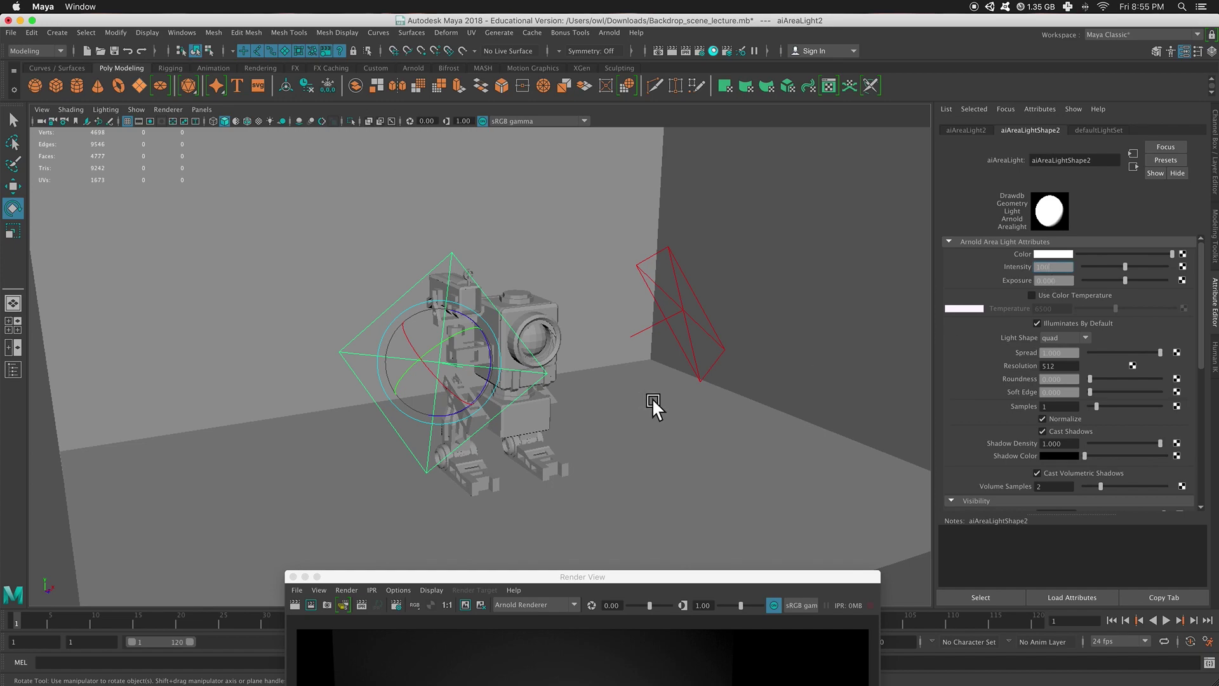
{"action": "left_click_drag", "start_coordinate": [653, 408], "coordinate": [592, 378], "text": "alt"}
{"action": "scroll", "coordinate": [603, 376], "scroll_direction": "up", "scroll_amount": 3}
{"action": "scroll", "coordinate": [603, 376], "scroll_direction": "down", "scroll_amount": 3}
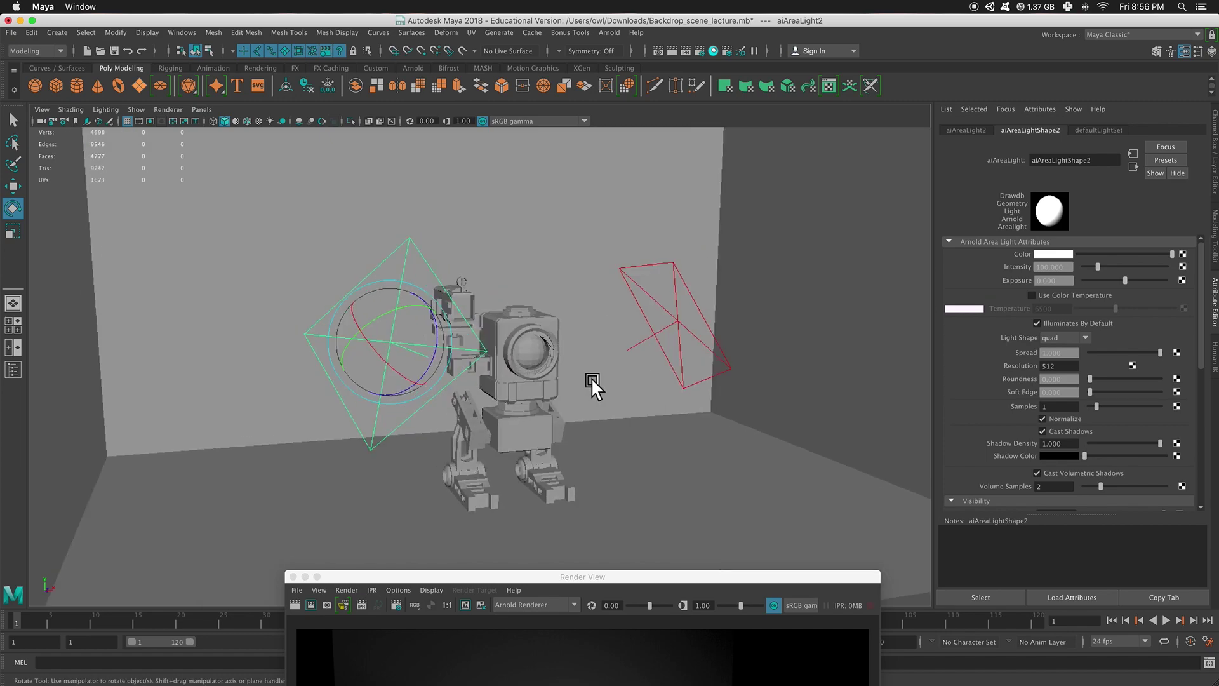
{"action": "scroll", "coordinate": [591, 377], "scroll_direction": "up", "scroll_amount": 3}
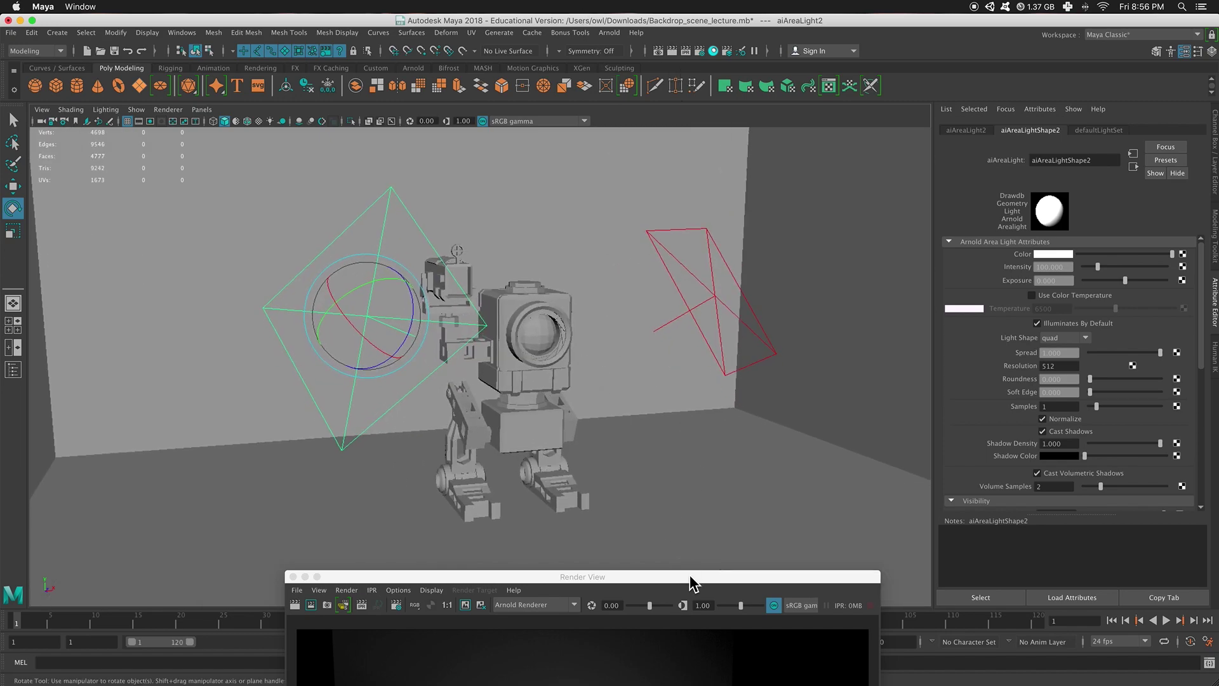
{"action": "left_click_drag", "start_coordinate": [690, 583], "coordinate": [919, 184]}
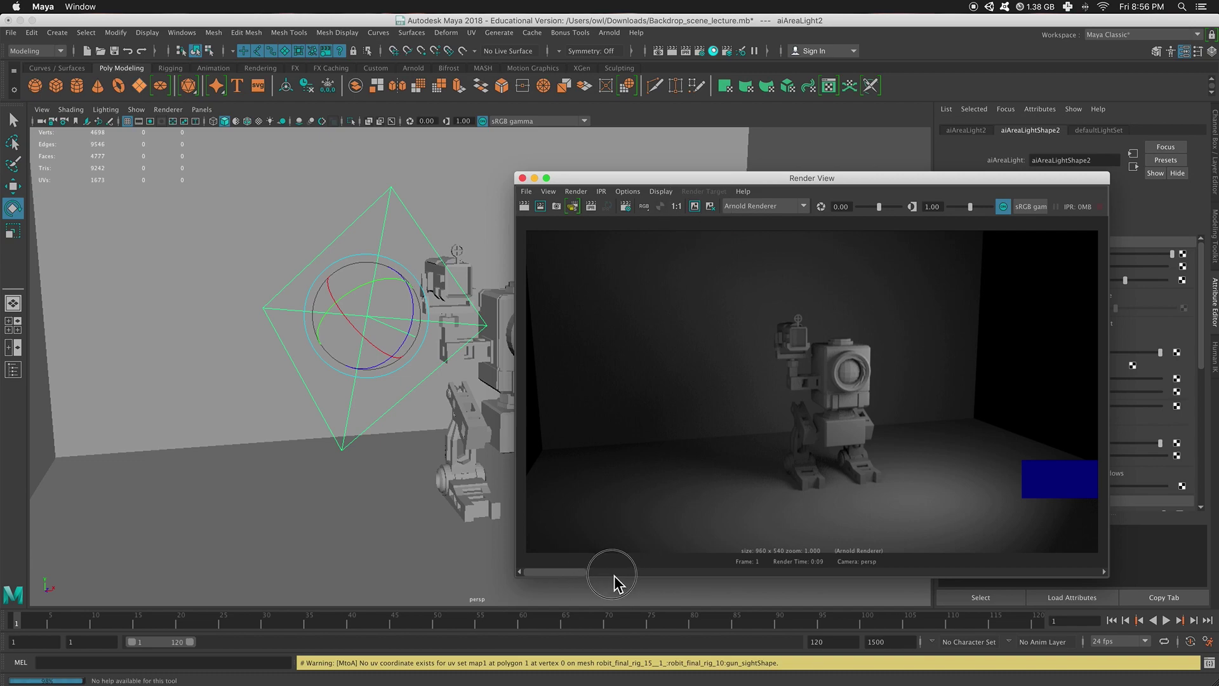
- Compare the stored renders, then move the Render View down to uncover the viewport
{"action": "left_click", "coordinate": [674, 573]}
{"action": "left_click_drag", "start_coordinate": [676, 574], "coordinate": [712, 574]}
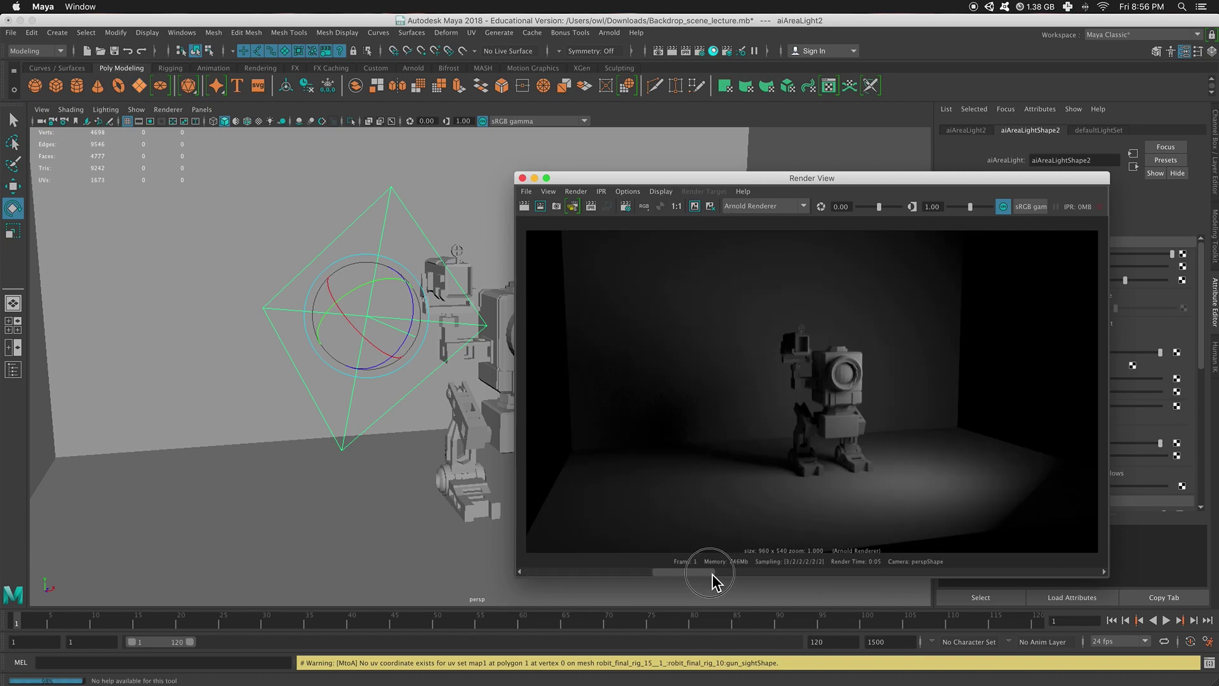
{"action": "left_click_drag", "start_coordinate": [706, 574], "coordinate": [640, 574]}
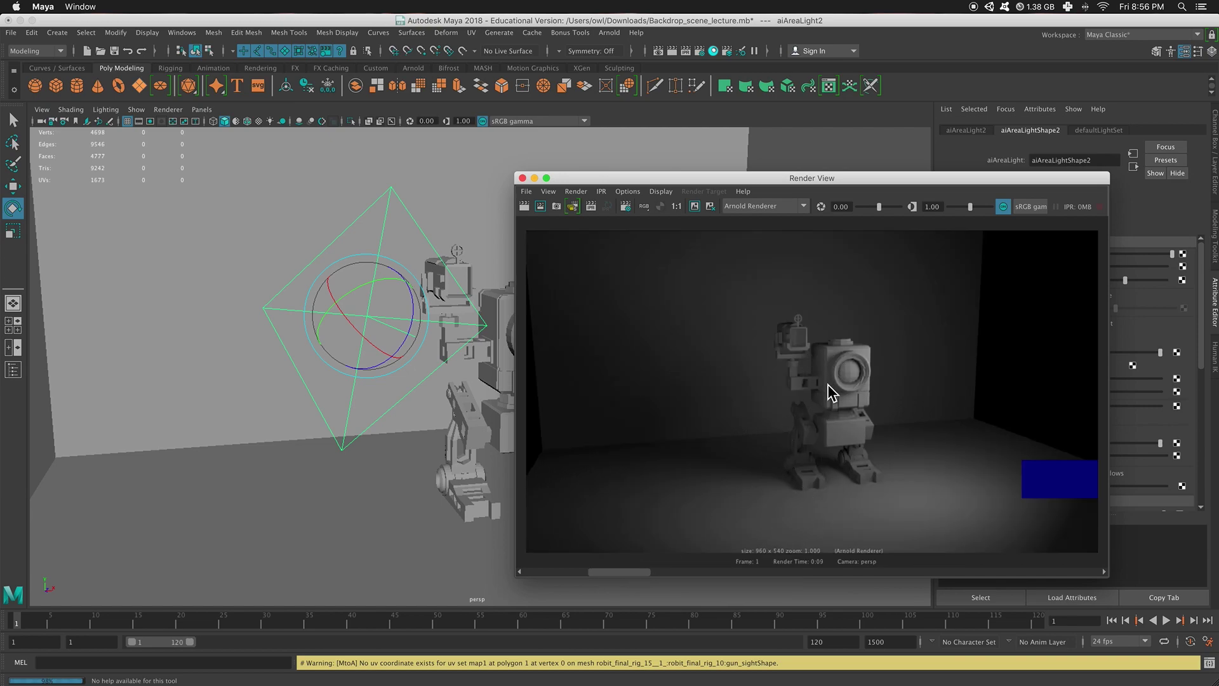
{"action": "left_click_drag", "start_coordinate": [632, 574], "coordinate": [567, 574]}
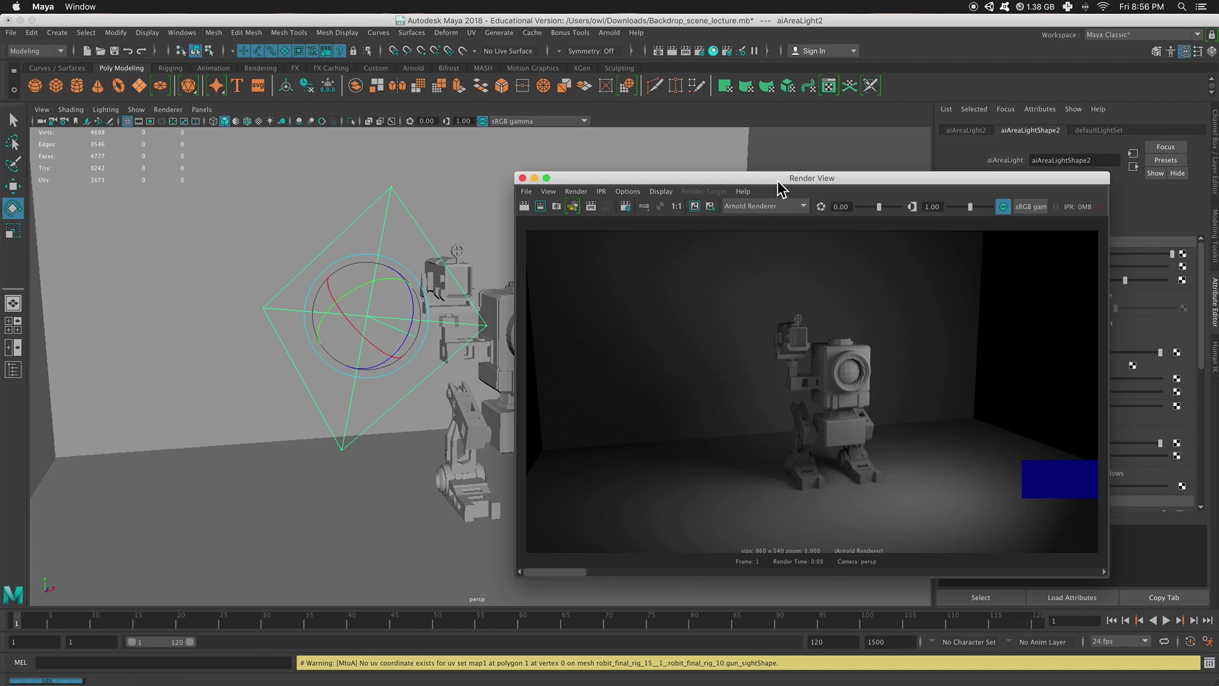
{"action": "left_click_drag", "start_coordinate": [777, 180], "coordinate": [803, 547]}
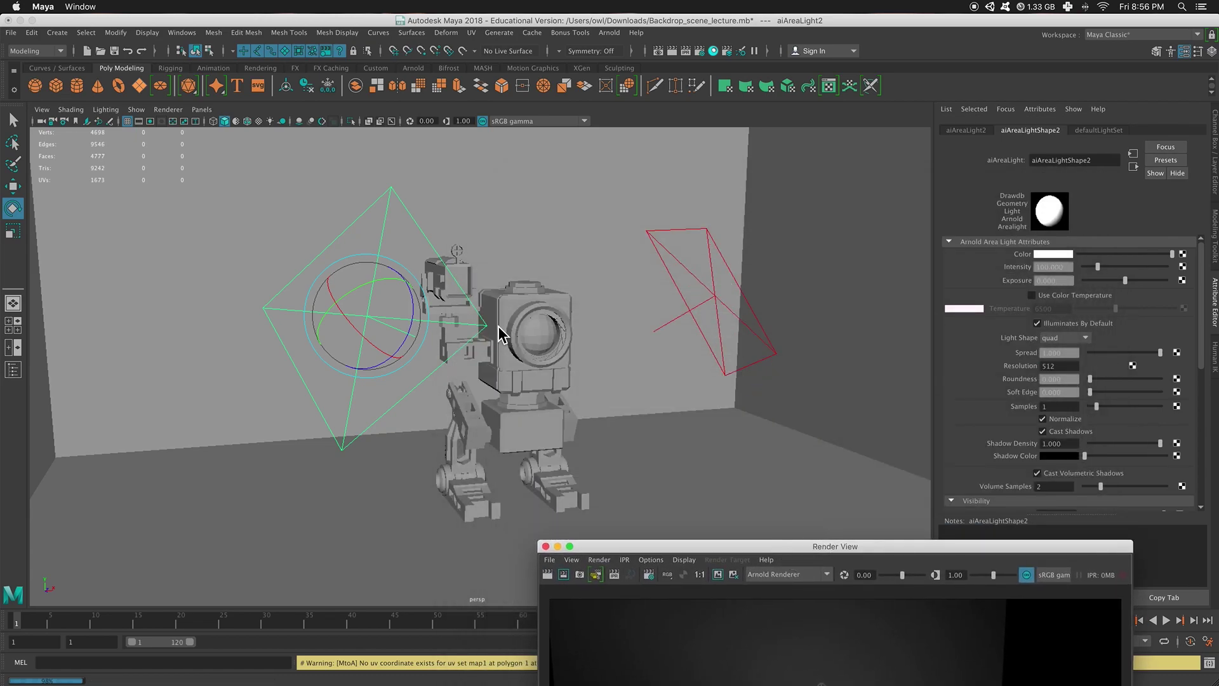
{"action": "left_click_drag", "start_coordinate": [498, 329], "coordinate": [552, 369], "text": "alt"}
- Duplicate the area light as aiAreaLight3 and move it beside the robot's base
{"action": "key", "text": "g"}
{"action": "right_click_drag", "start_coordinate": [552, 368], "coordinate": [512, 388], "text": "alt"}
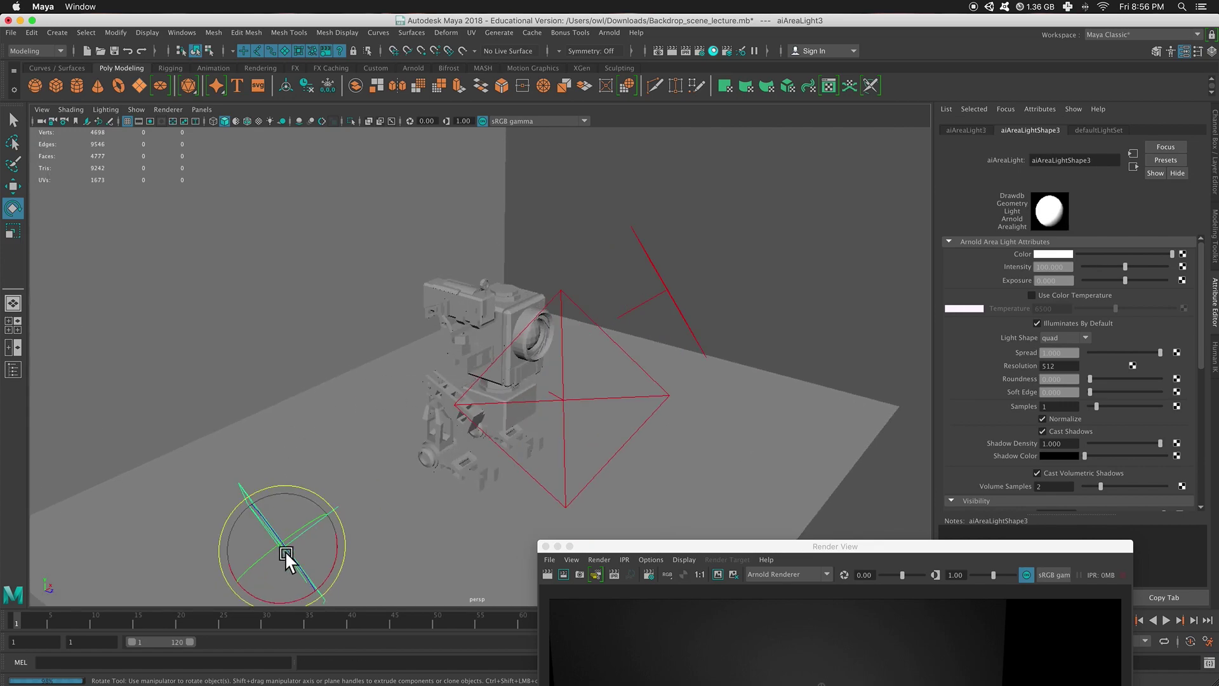
{"action": "right_click_drag", "start_coordinate": [680, 299], "coordinate": [540, 369], "text": "alt"}
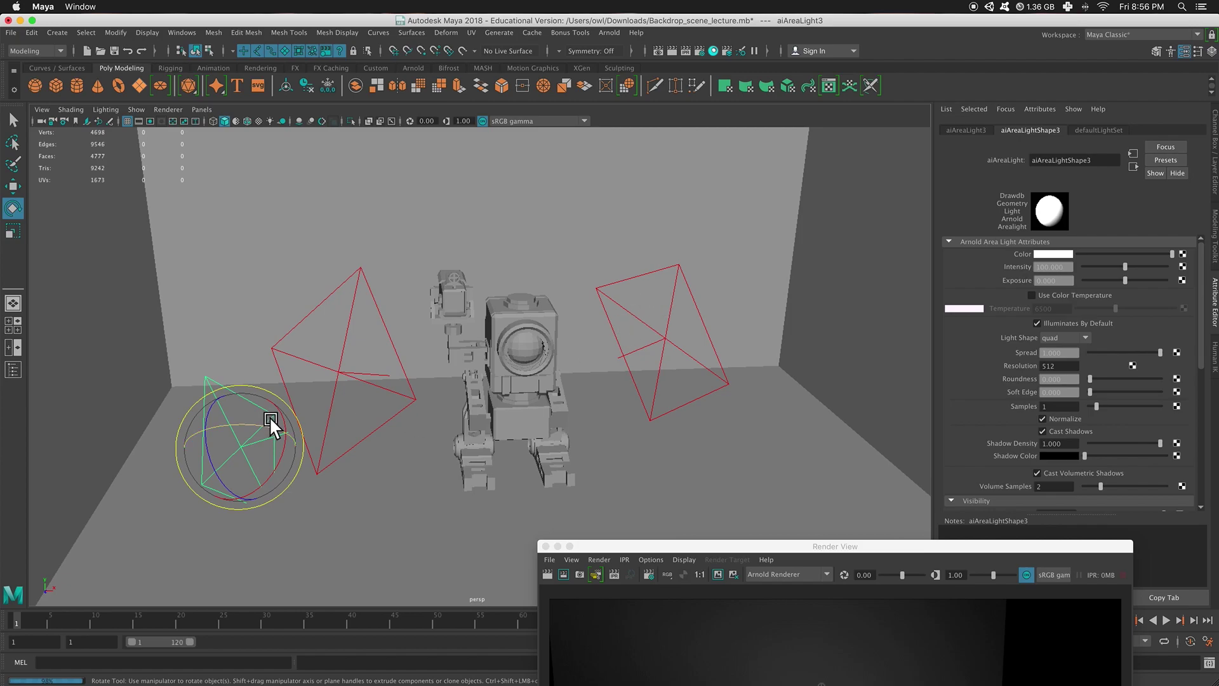
{"action": "left_click_drag", "start_coordinate": [269, 416], "coordinate": [362, 406], "text": "alt"}
{"action": "key", "text": "w"}
{"action": "left_click_drag", "start_coordinate": [413, 479], "coordinate": [417, 517], "text": "alt"}
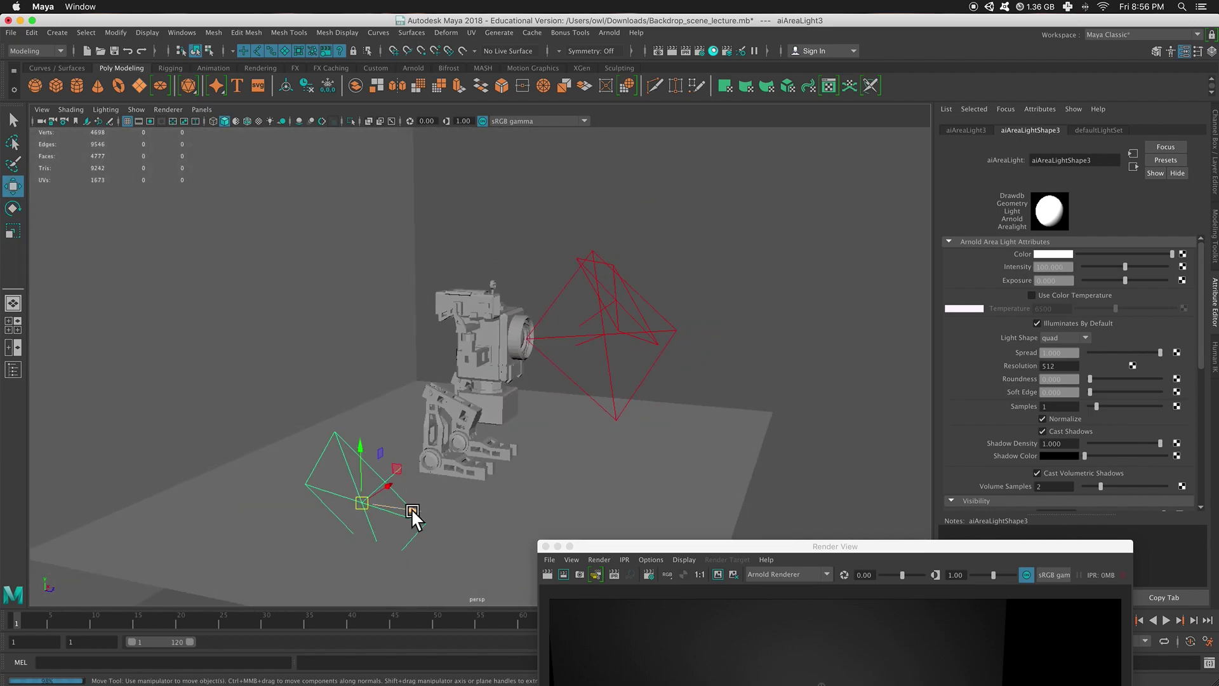
{"action": "left_click_drag", "start_coordinate": [341, 493], "coordinate": [378, 450], "text": "alt"}
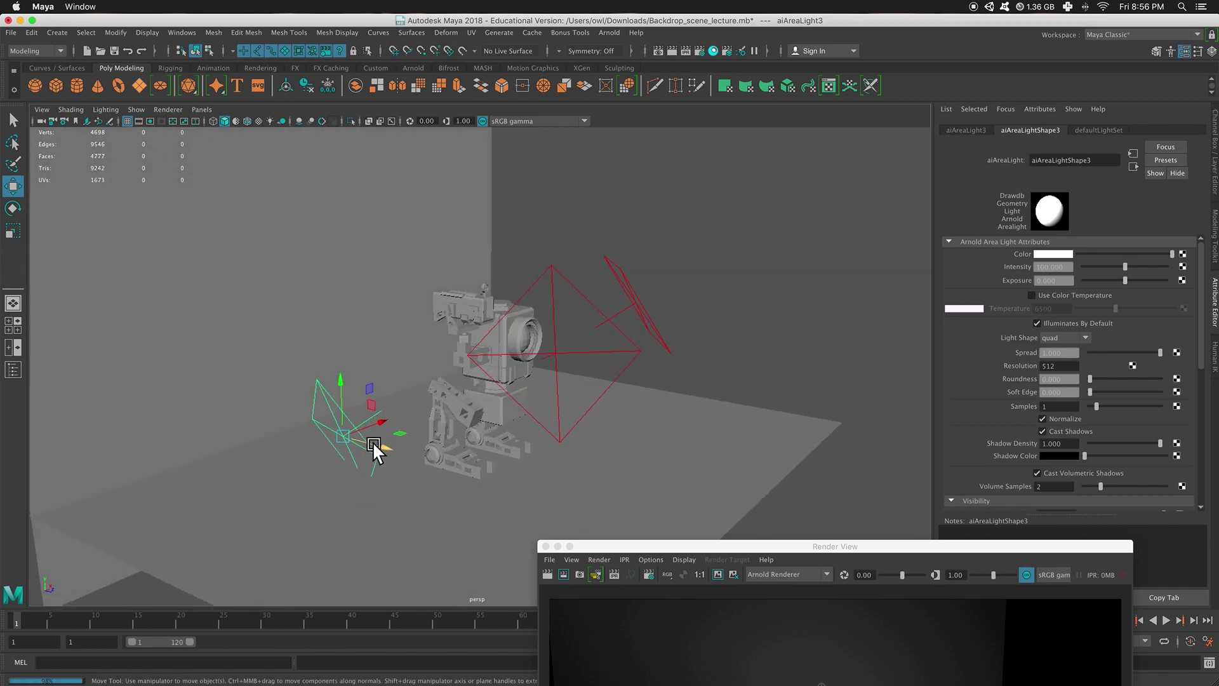
- Angle aiAreaLight3 toward the robot and raise it behind the robot's left side
{"action": "key", "text": "e"}
{"action": "left_click_drag", "start_coordinate": [353, 405], "coordinate": [341, 441]}
{"action": "key", "text": "w"}
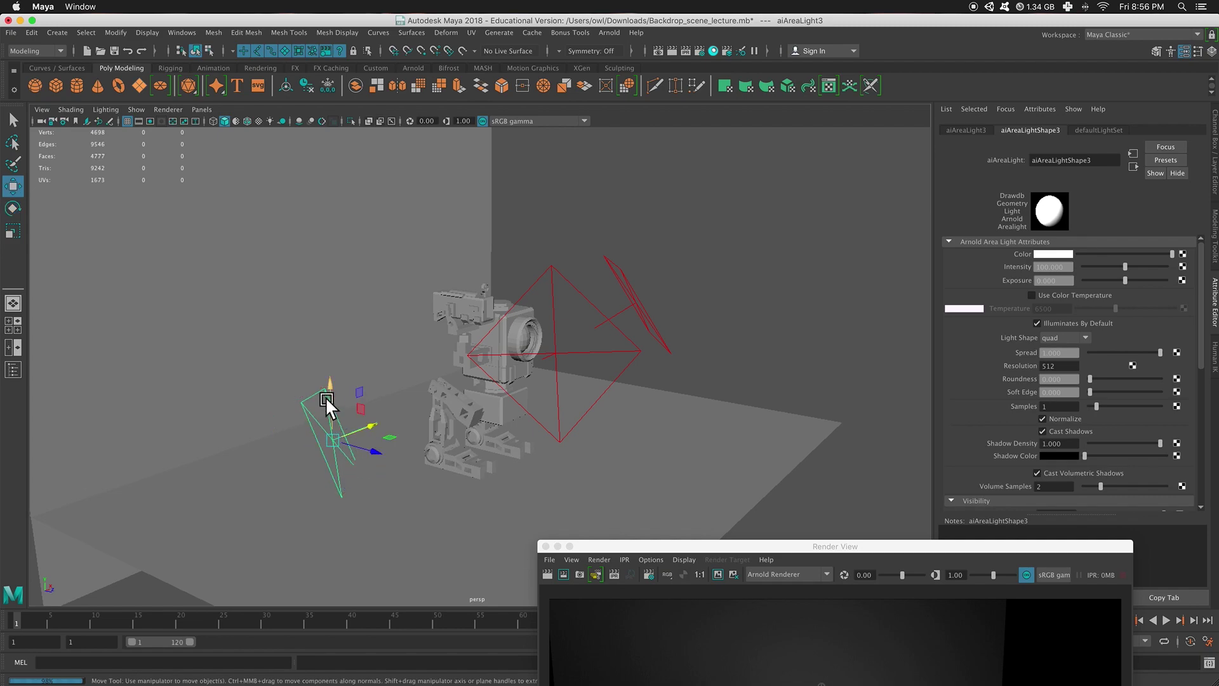
{"action": "left_click_drag", "start_coordinate": [325, 396], "coordinate": [451, 462]}
{"action": "left_click_drag", "start_coordinate": [497, 364], "coordinate": [399, 457], "text": "alt"}
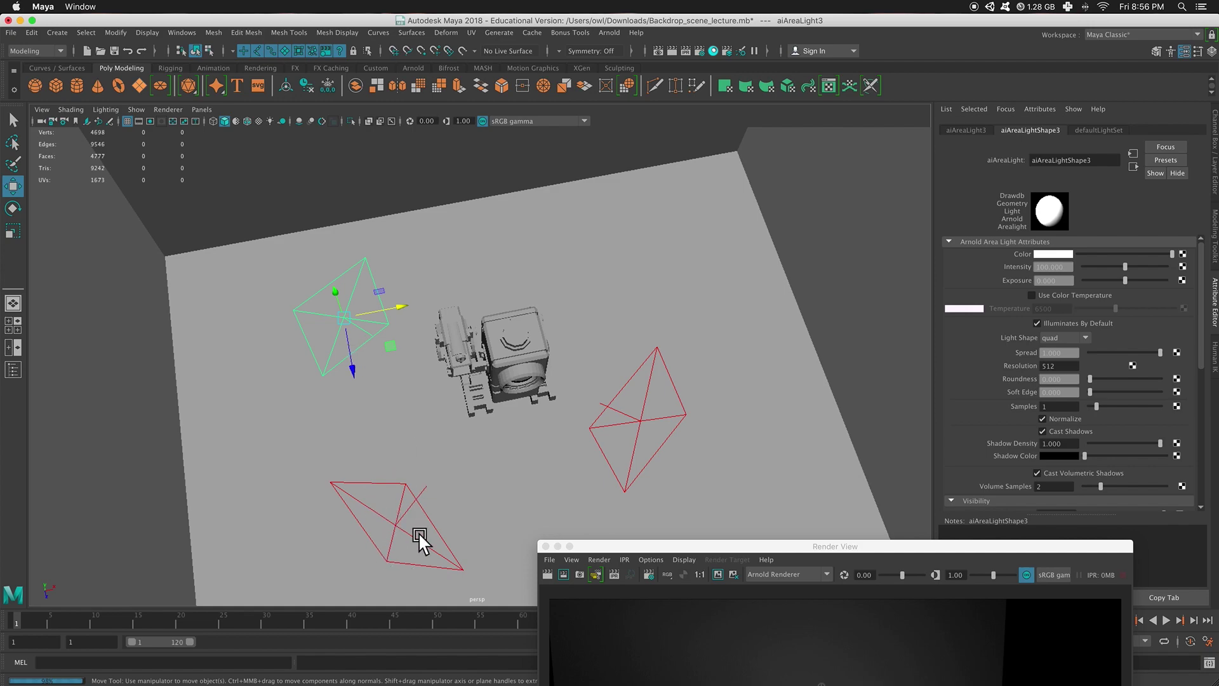
{"action": "left_click_drag", "start_coordinate": [471, 466], "coordinate": [694, 294], "text": "alt"}
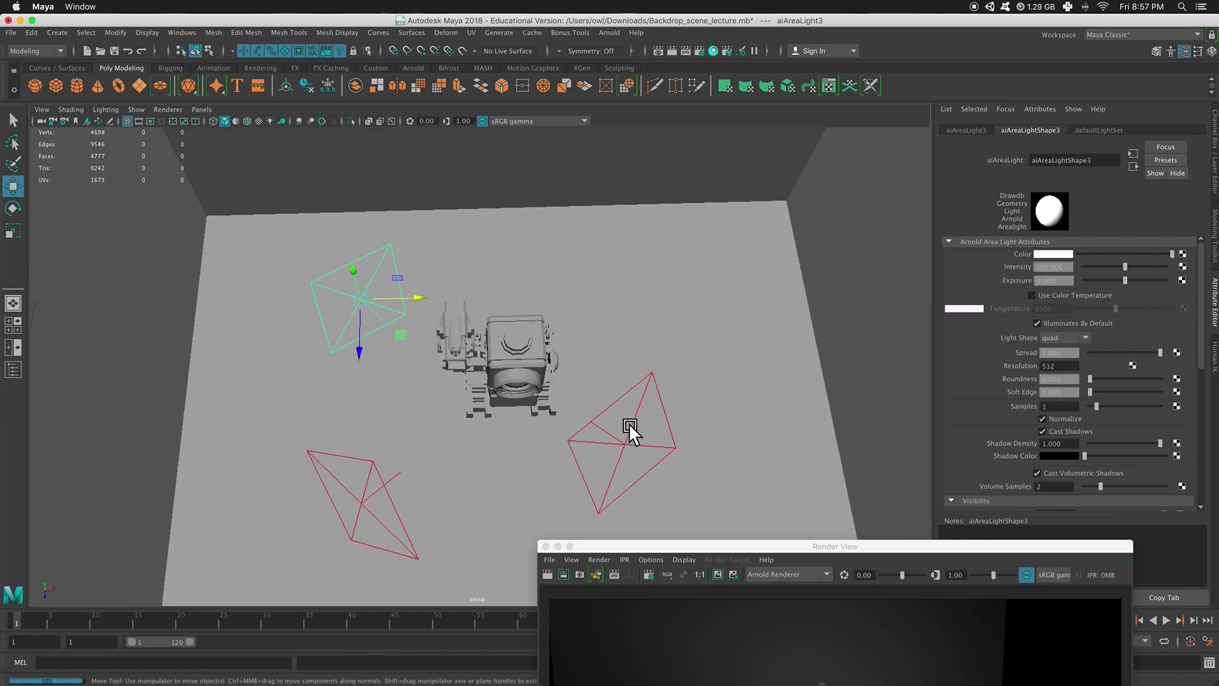
- Set aiAreaLight3's colour to pale blue (hue 240, saturation 0.824) from Color History
{"action": "mouse_move", "coordinate": [629, 423]}
{"action": "left_mouse_down", "text": "alt"}
{"action": "mouse_move", "coordinate": [634, 432]}
{"action": "mouse_move", "coordinate": [658, 413]}
{"action": "mouse_move", "coordinate": [555, 403]}
{"action": "mouse_move", "coordinate": [539, 436]}
{"action": "mouse_move", "coordinate": [599, 440]}
{"action": "mouse_move", "coordinate": [641, 419]}
{"action": "left_mouse_up", "text": "alt"}
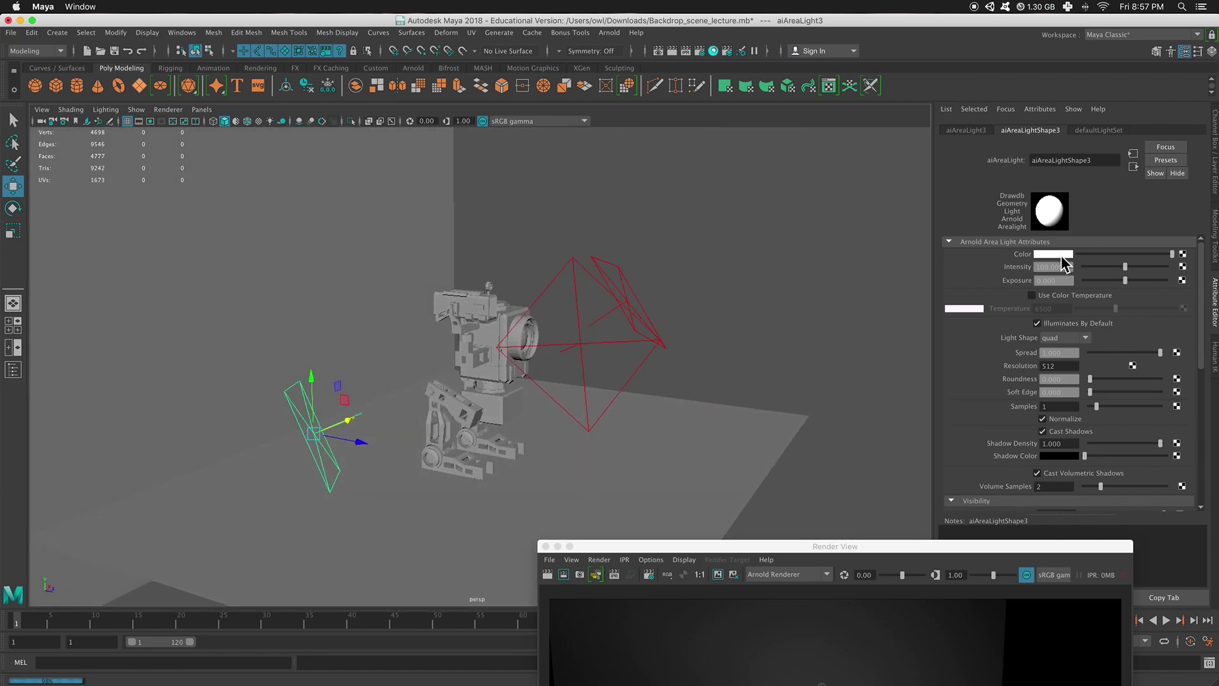
{"action": "left_click", "coordinate": [1061, 256]}
{"action": "left_click", "coordinate": [1069, 222]}
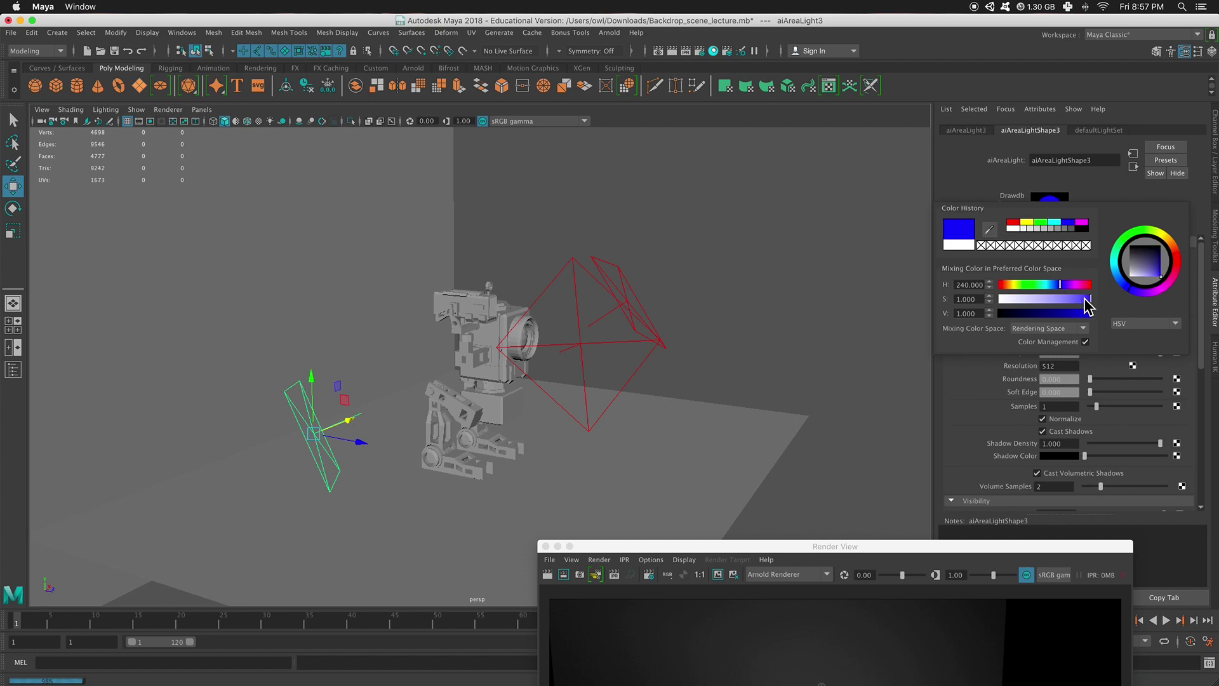
{"action": "left_click_drag", "start_coordinate": [1157, 284], "coordinate": [1155, 286]}
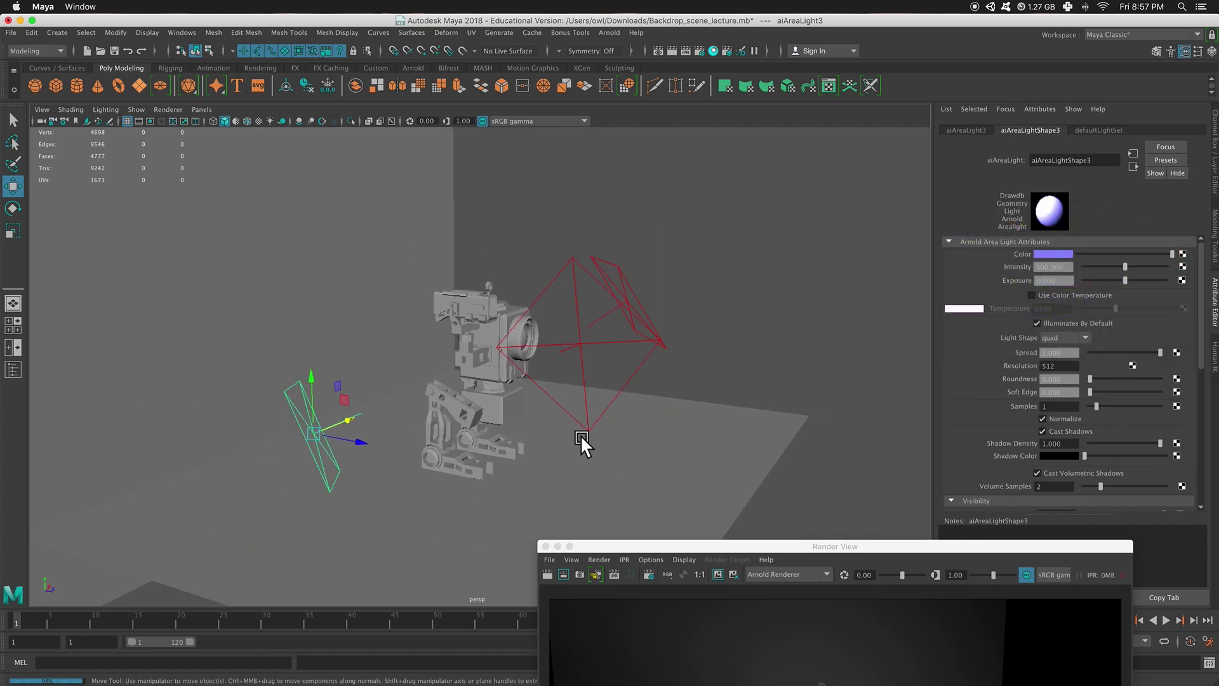
{"action": "left_click_drag", "start_coordinate": [581, 436], "coordinate": [523, 413], "text": "alt"}
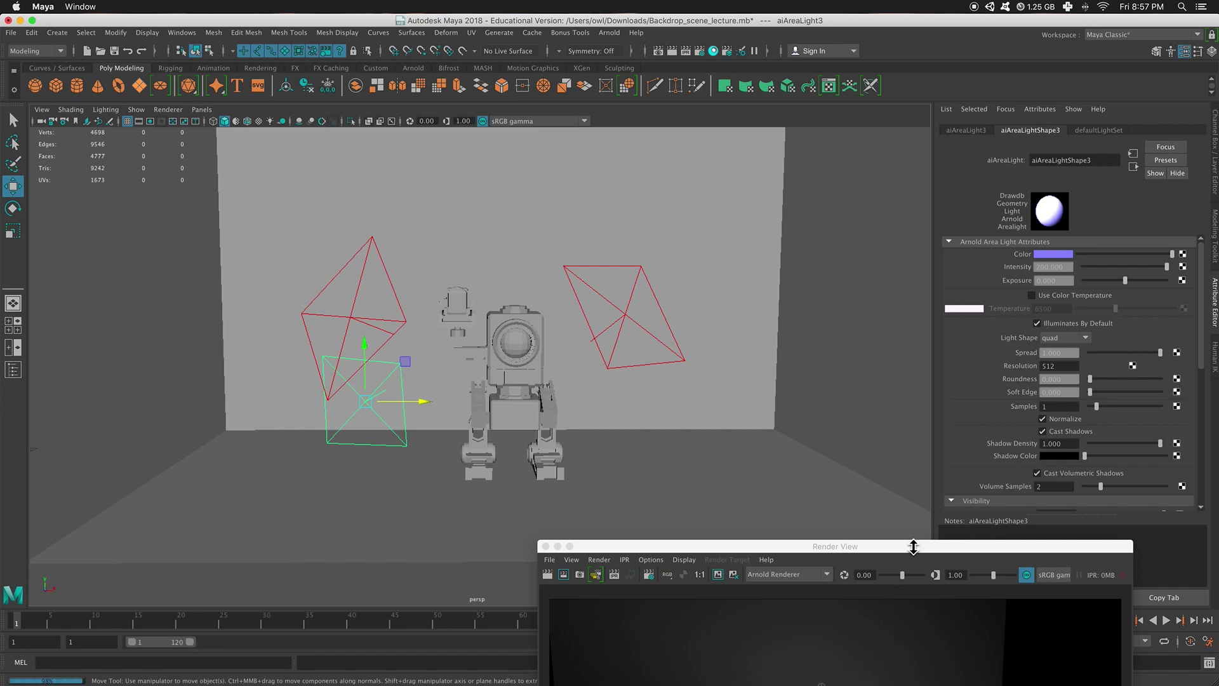
- Close the previous render preview and bring the view in closer around the robot
{"action": "left_click_drag", "start_coordinate": [907, 547], "coordinate": [731, 185]}
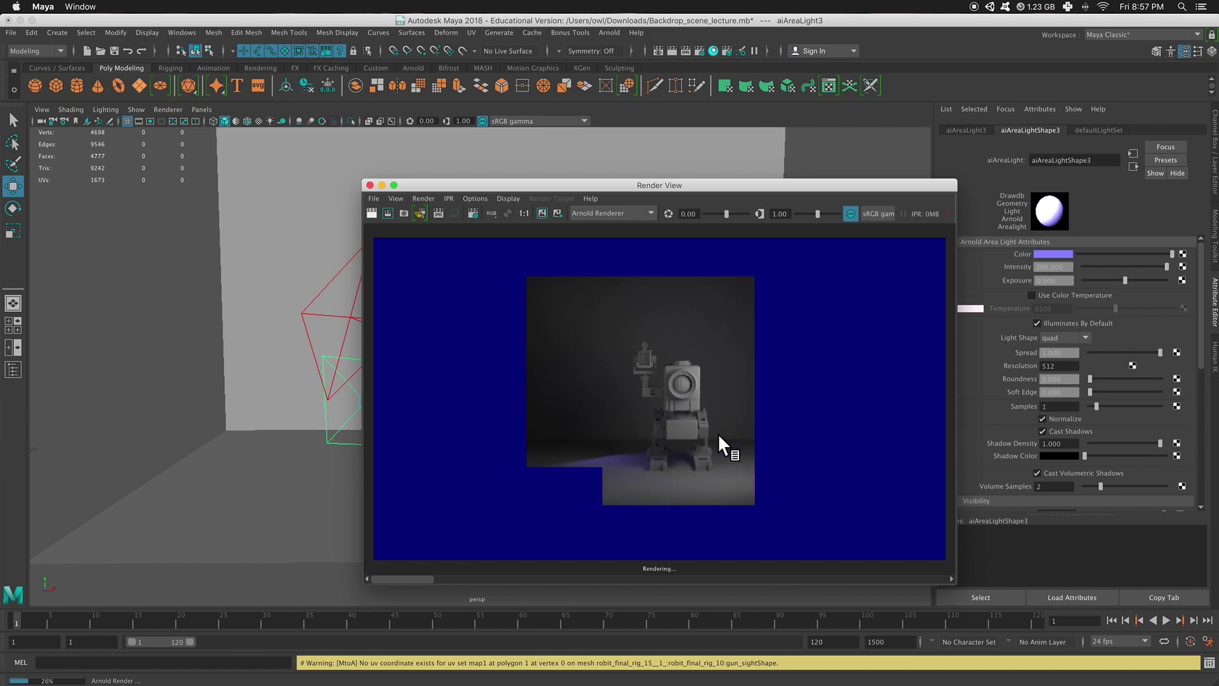
{"action": "left_click", "coordinate": [371, 185]}
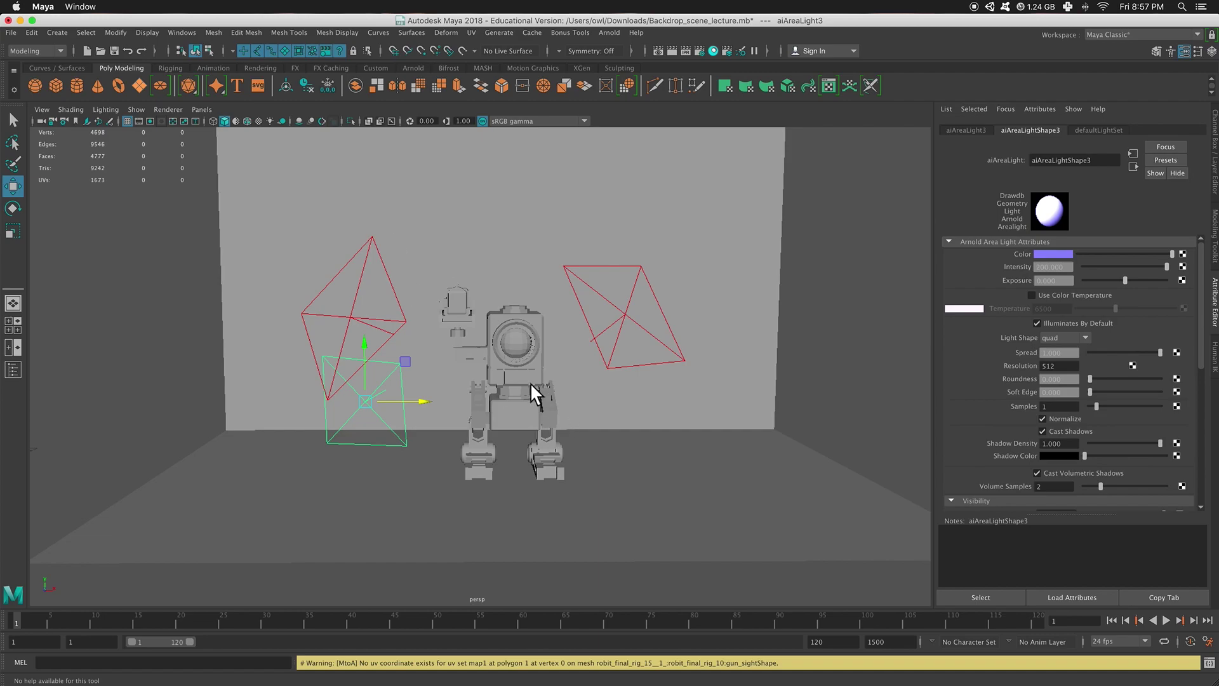
{"action": "left_click_drag", "start_coordinate": [531, 383], "coordinate": [656, 421], "text": "alt"}
{"action": "scroll", "coordinate": [525, 367], "scroll_direction": "up", "scroll_amount": 3}
{"action": "scroll", "coordinate": [554, 369], "scroll_direction": "down", "scroll_amount": 3}
- Tilt the blue area light toward the robot and render the current frame
{"action": "key", "text": "e"}
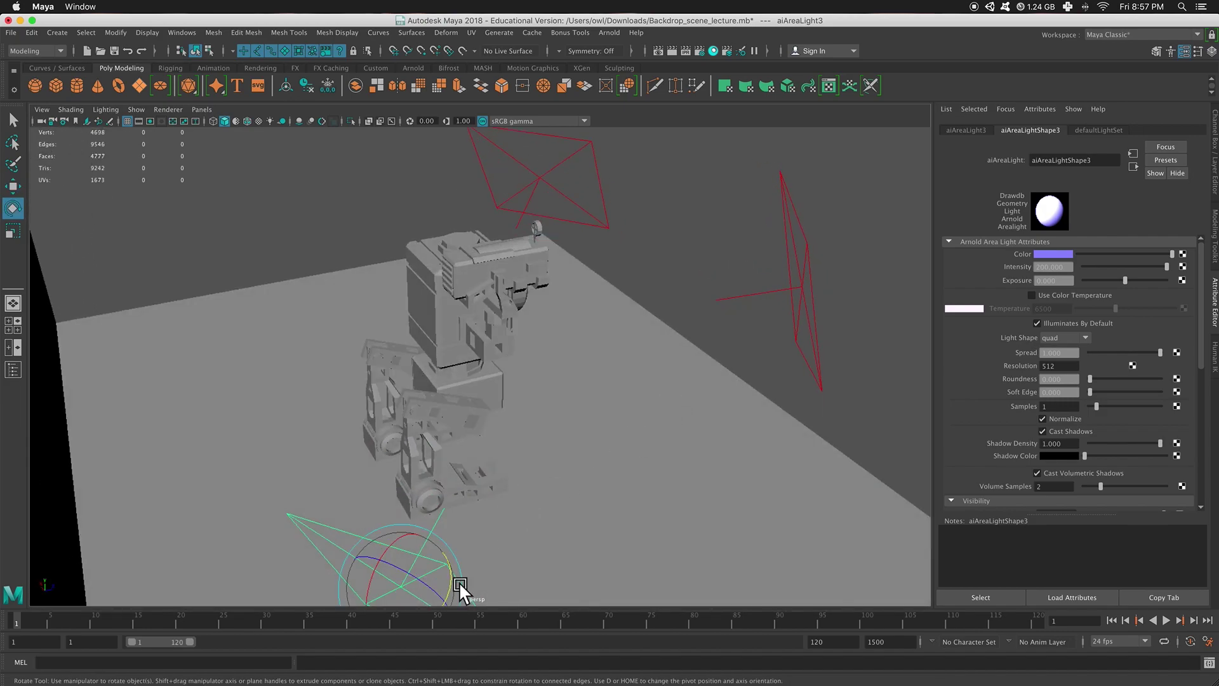
{"action": "left_click_drag", "start_coordinate": [458, 581], "coordinate": [394, 517]}
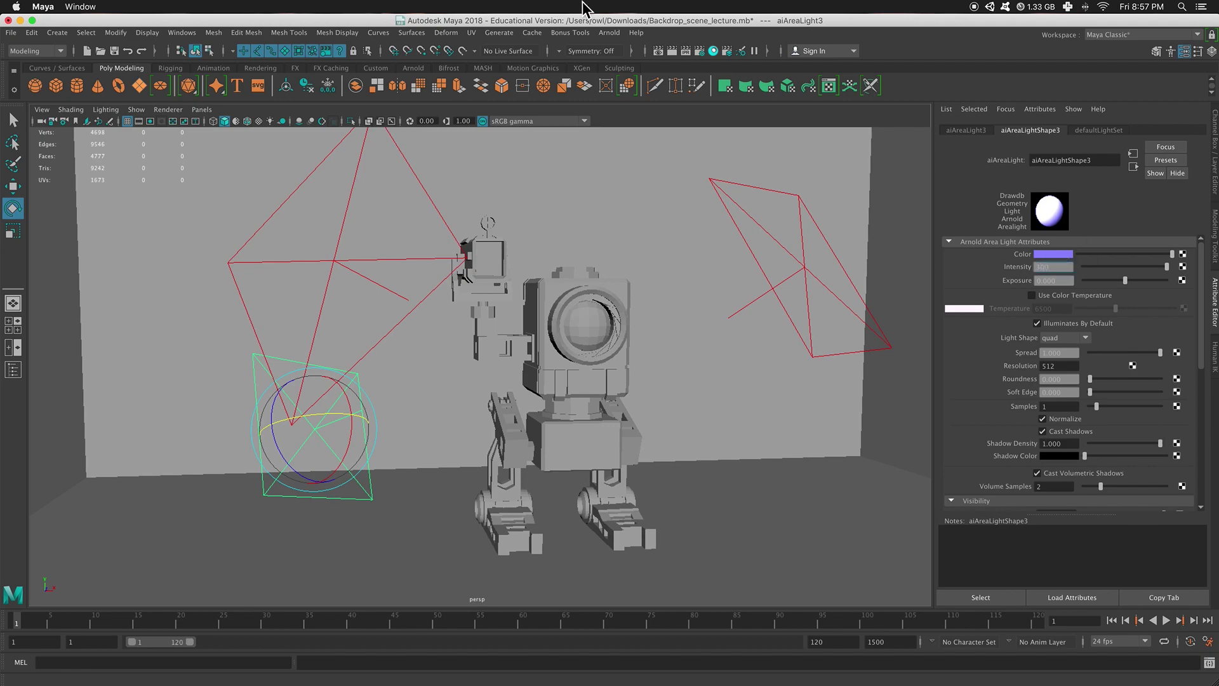
{"action": "left_click", "coordinate": [671, 51]}
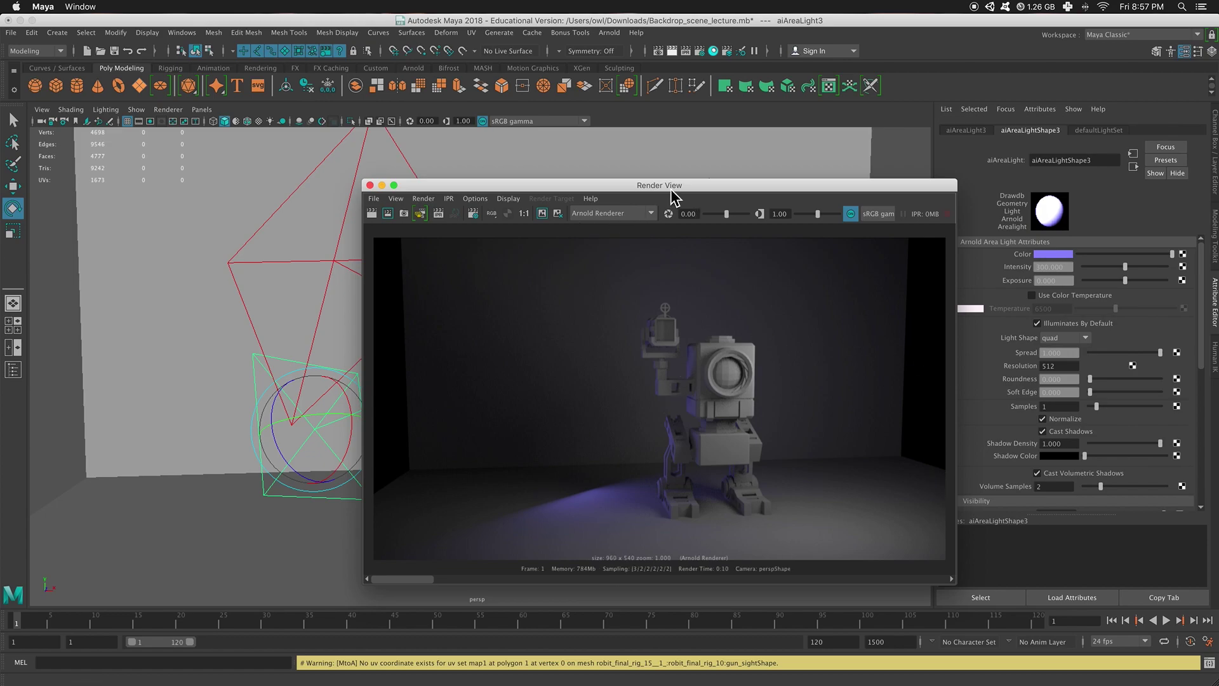
{"action": "left_click_drag", "start_coordinate": [674, 191], "coordinate": [466, 276]}
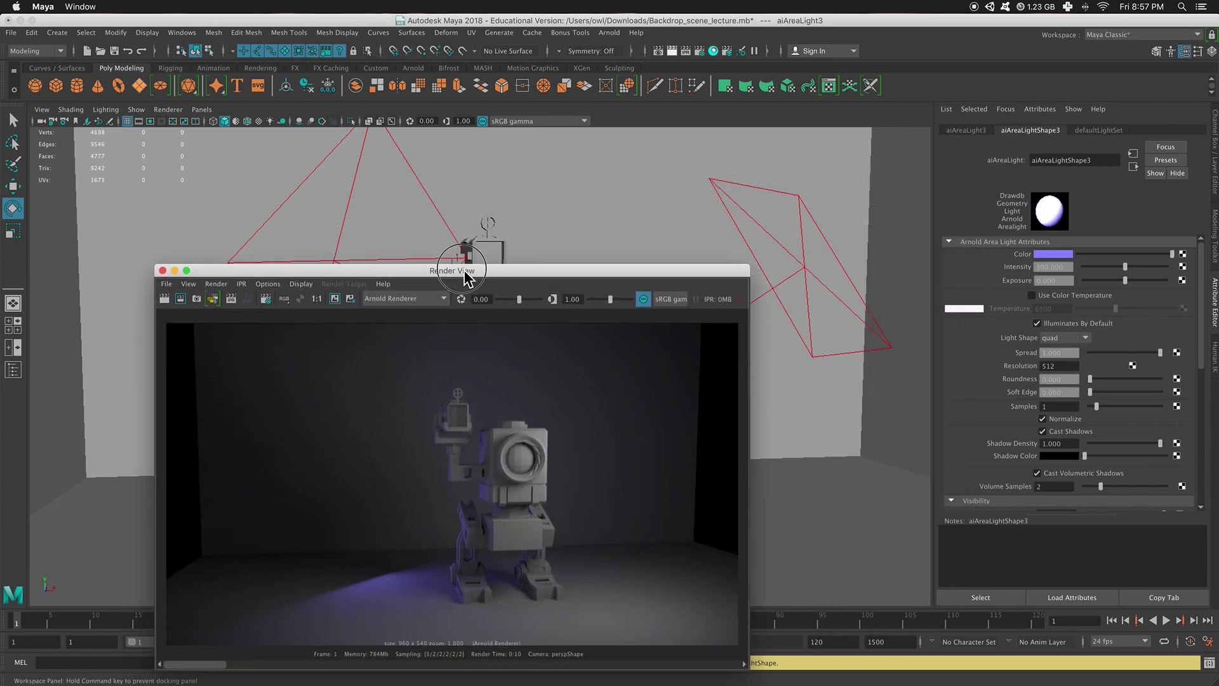
- Set the right area light aiAreaLight1's colour to a pinkish red
{"action": "left_click_drag", "start_coordinate": [550, 281], "coordinate": [507, 320]}
{"action": "left_click", "coordinate": [814, 273]}
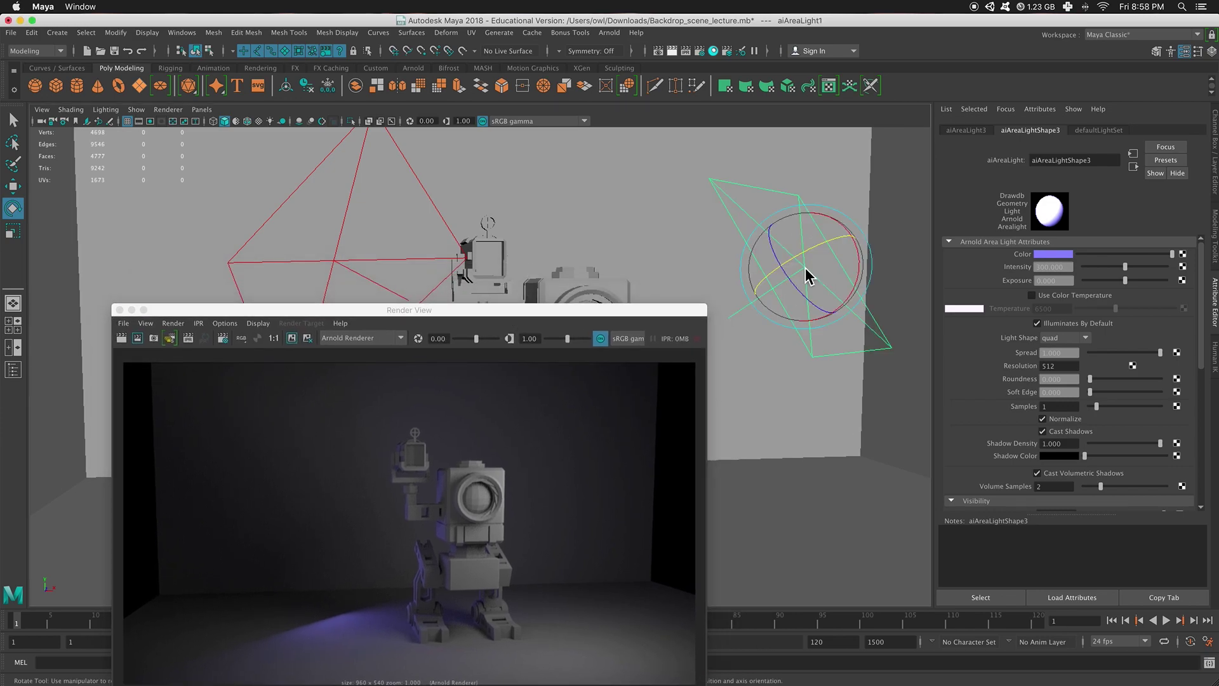
{"action": "left_click", "coordinate": [1052, 255]}
{"action": "left_click", "coordinate": [1167, 257]}
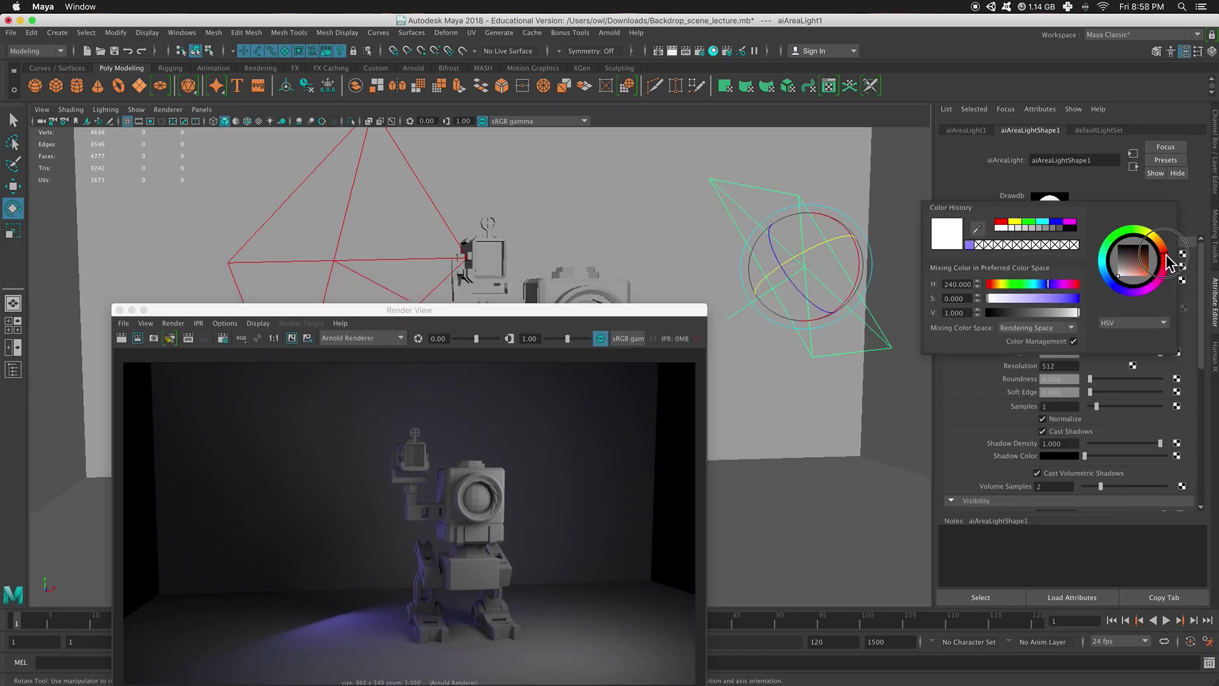
{"action": "left_click_drag", "start_coordinate": [1131, 264], "coordinate": [1143, 286]}
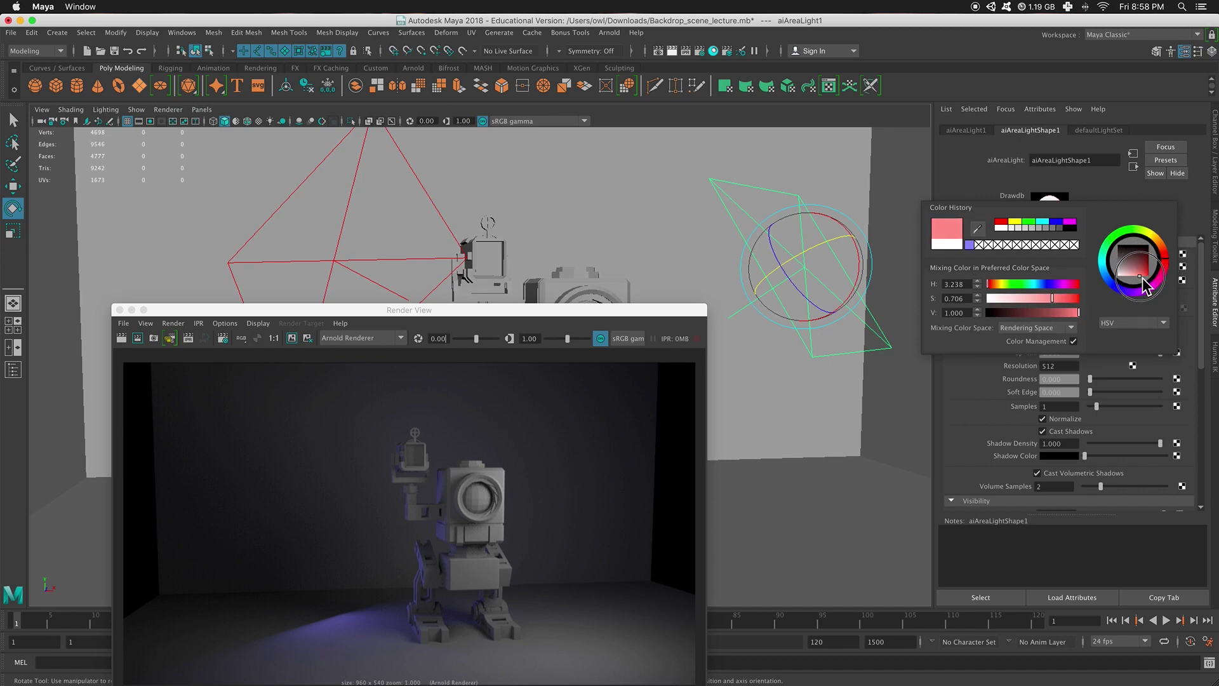
- Re-render the frame with the pinkish red key light, then close the Render View
{"action": "left_click_drag", "start_coordinate": [295, 311], "coordinate": [372, 234]}
{"action": "left_click", "coordinate": [201, 268]}
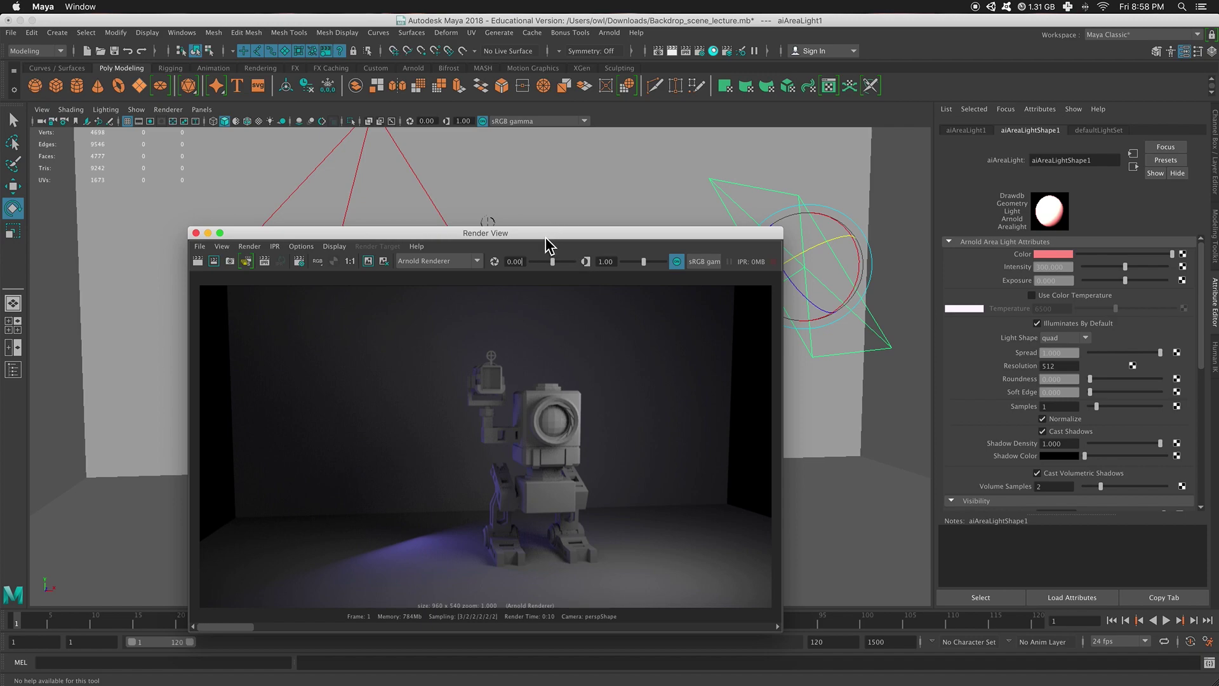
{"action": "left_click_drag", "start_coordinate": [546, 236], "coordinate": [535, 236]}
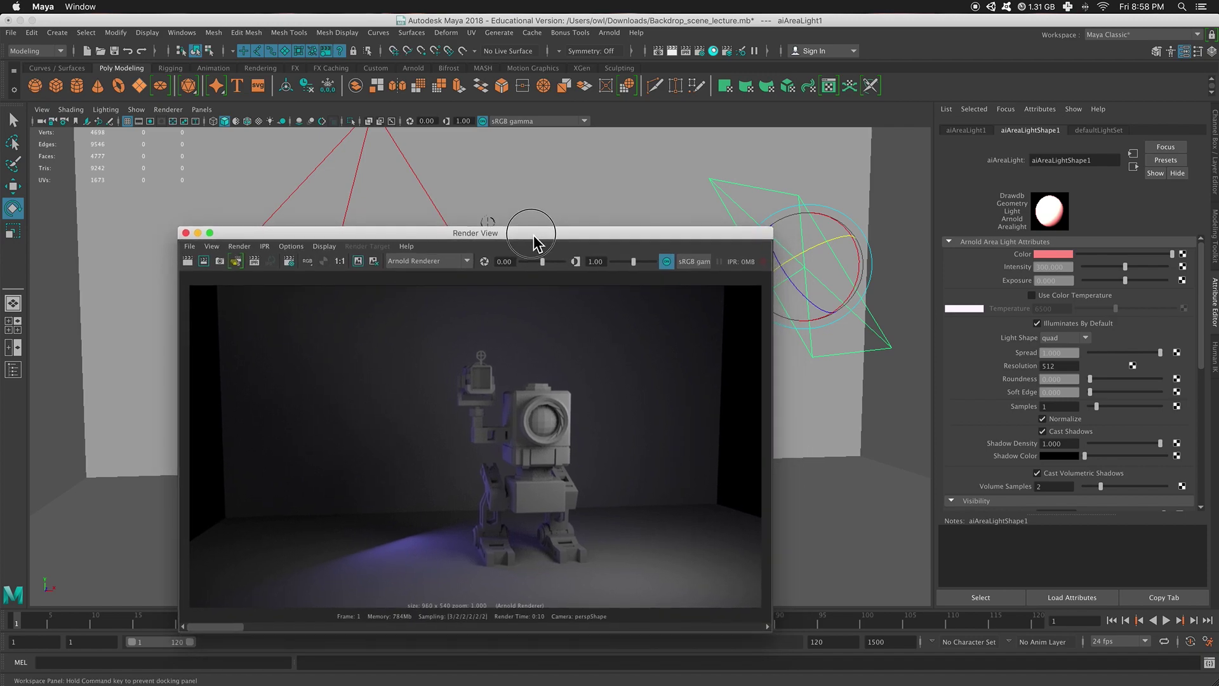
{"action": "left_click", "coordinate": [192, 264]}
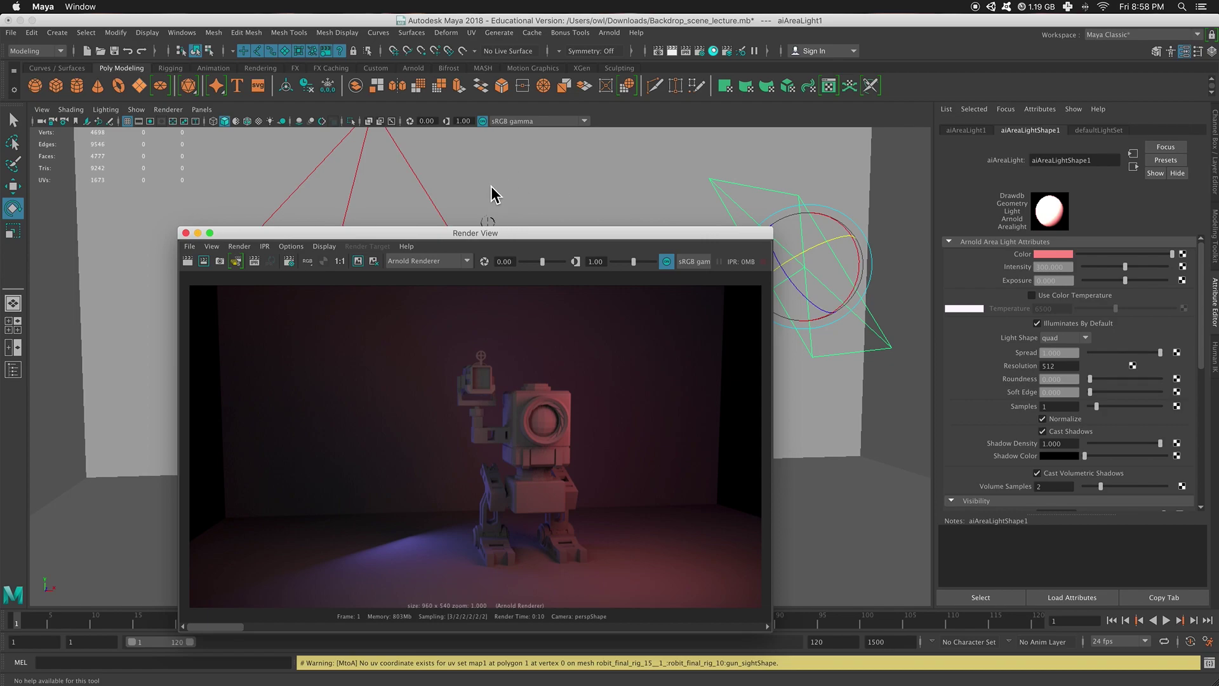
{"action": "left_click_drag", "start_coordinate": [487, 232], "coordinate": [510, 268]}
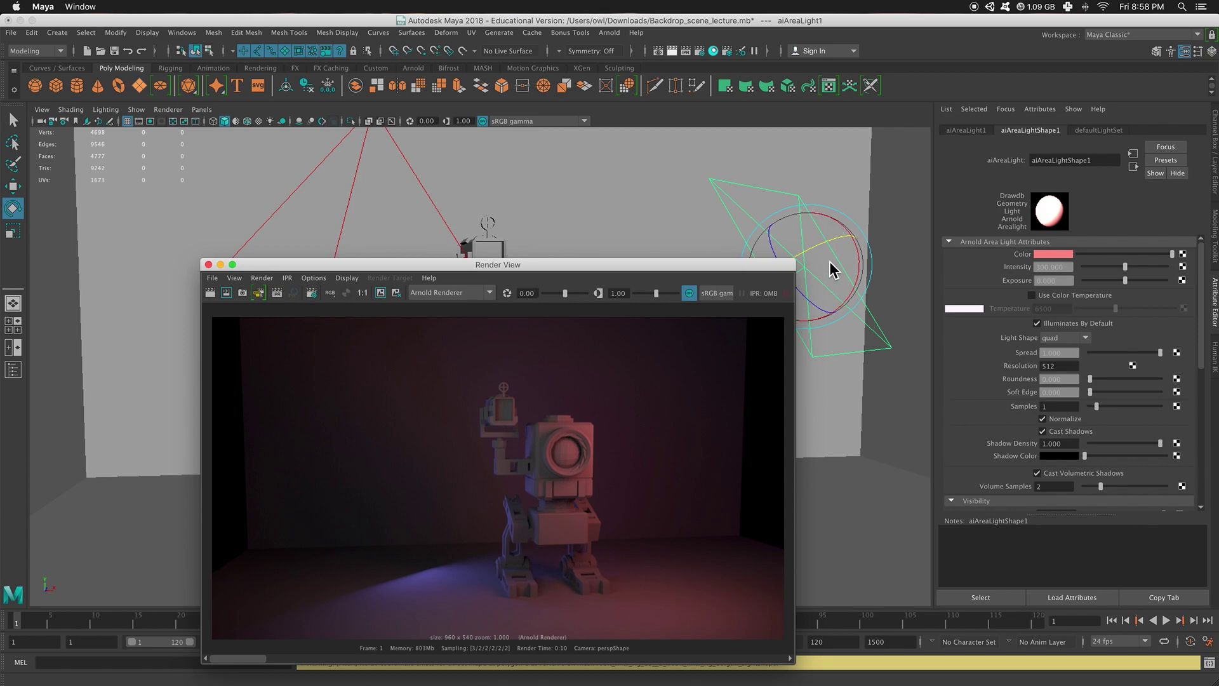
{"action": "mouse_move", "coordinate": [534, 269]}
{"action": "left_mouse_down"}
{"action": "mouse_move", "coordinate": [551, 513]}
{"action": "mouse_move", "coordinate": [565, 470]}
{"action": "mouse_move", "coordinate": [529, 280]}
{"action": "left_mouse_up"}
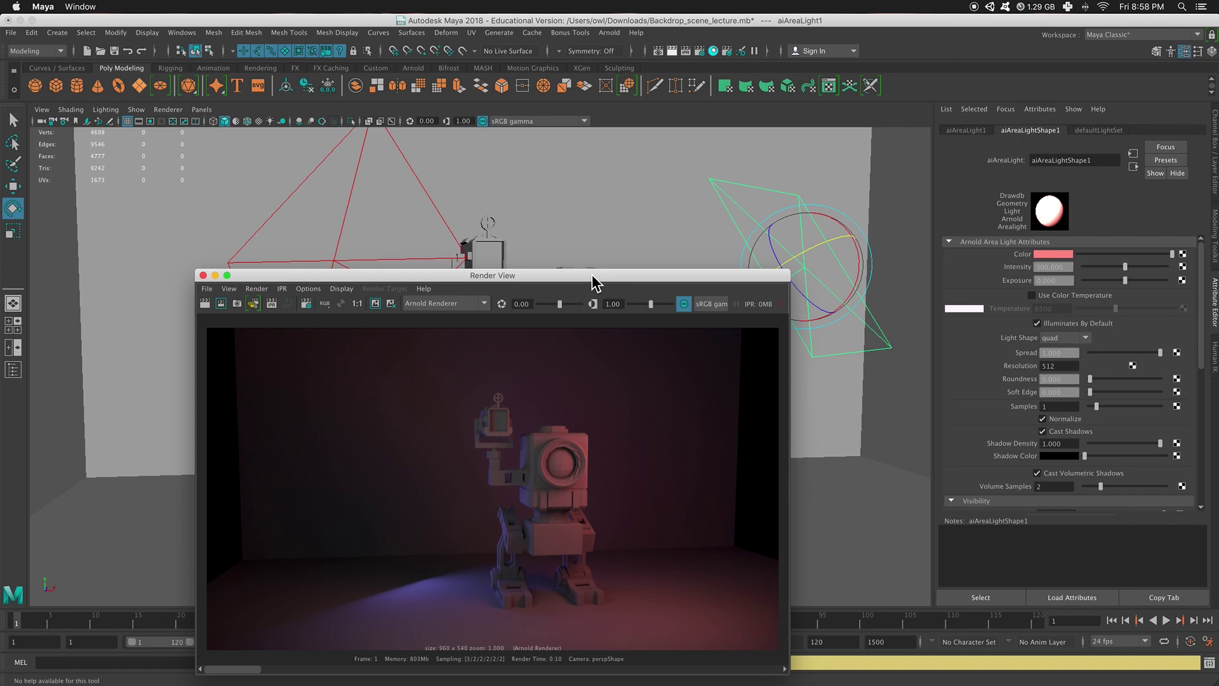
{"action": "left_click_drag", "start_coordinate": [592, 281], "coordinate": [596, 230]}
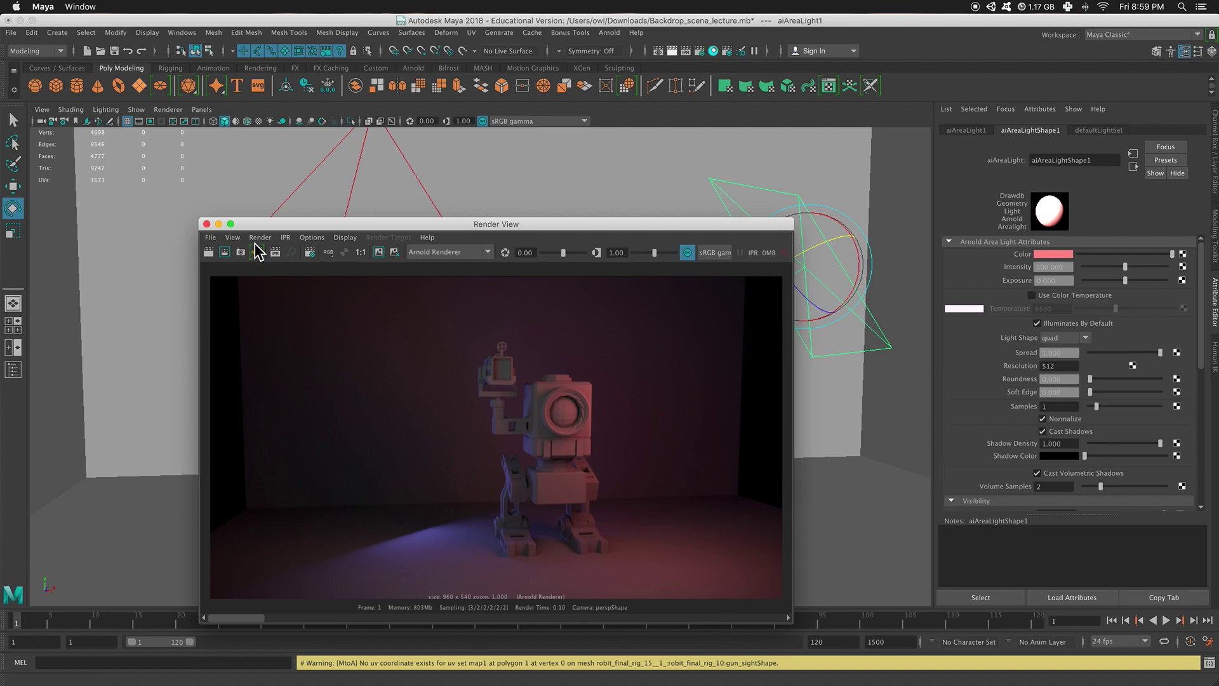
{"action": "left_click", "coordinate": [256, 251]}
- Delete the flat wall plane behind the robot
{"action": "left_click", "coordinate": [218, 224]}
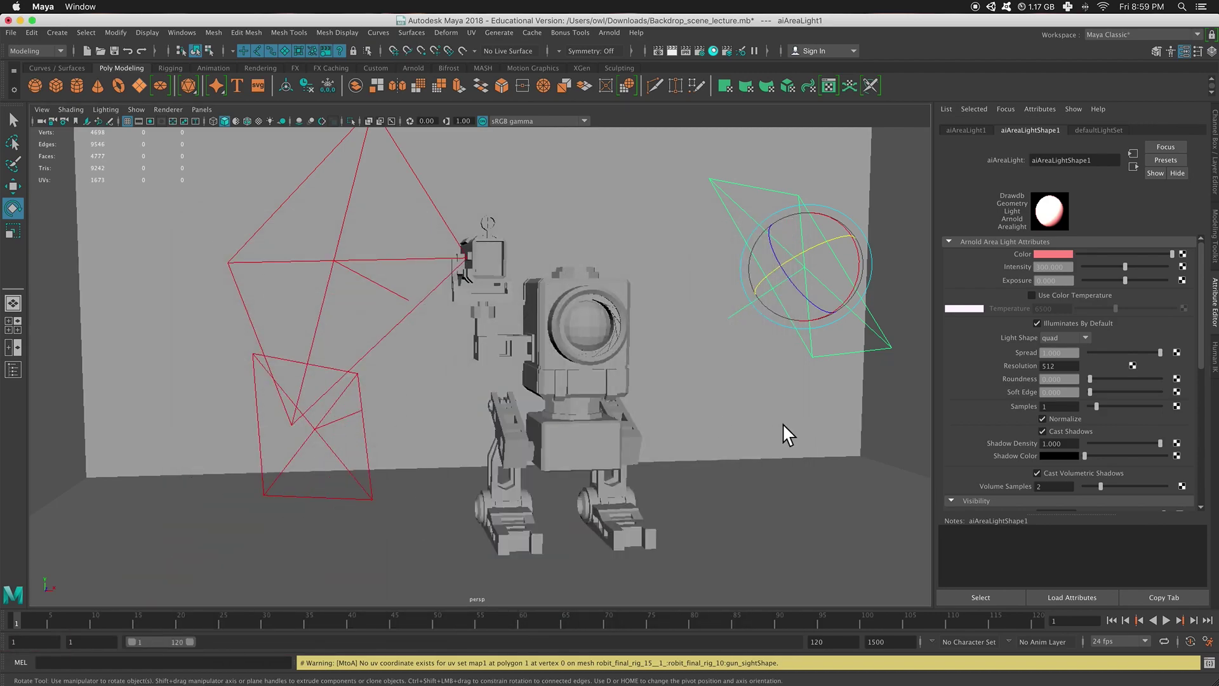
{"action": "left_click", "coordinate": [782, 422]}
{"action": "left_click_drag", "start_coordinate": [779, 463], "coordinate": [724, 466], "text": "alt"}
{"action": "scroll", "coordinate": [724, 466], "scroll_direction": "down", "scroll_amount": 6}
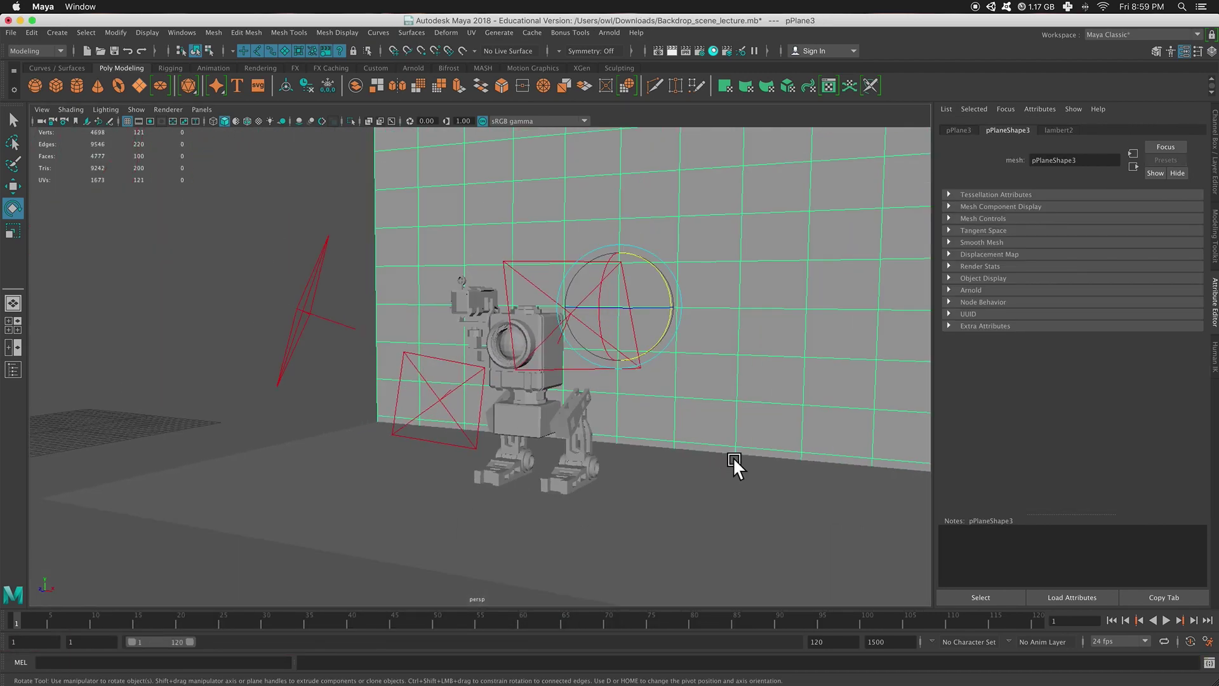
{"action": "key", "text": "Delete"}
- Unhide the Backdrop_scene:pPlane1 mesh from the Outliner
{"action": "left_click", "coordinate": [716, 499]}
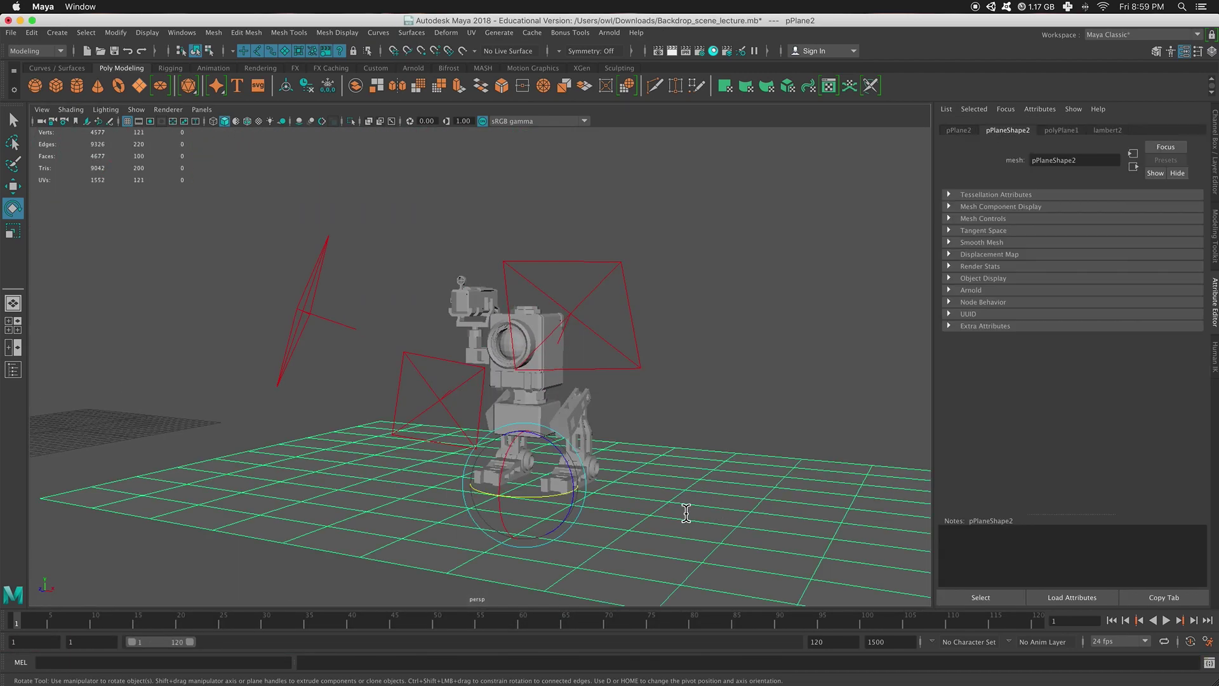
{"action": "left_click_drag", "start_coordinate": [683, 505], "coordinate": [612, 459], "text": "alt"}
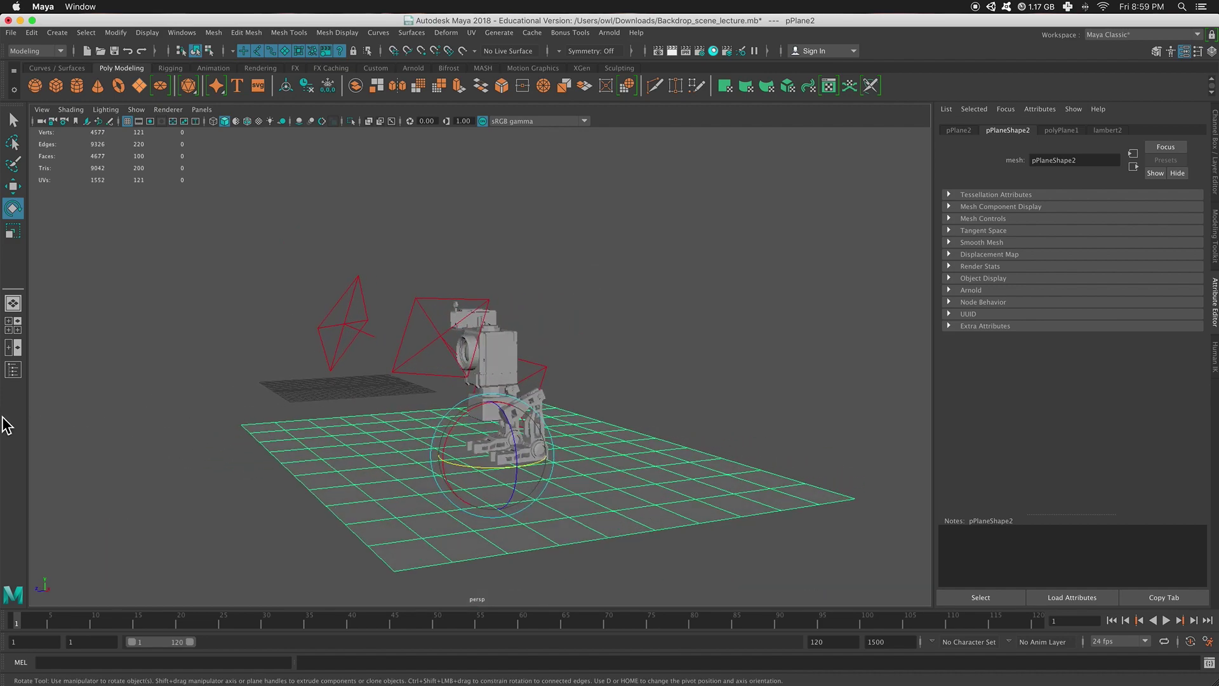
{"action": "left_click", "coordinate": [13, 370]}
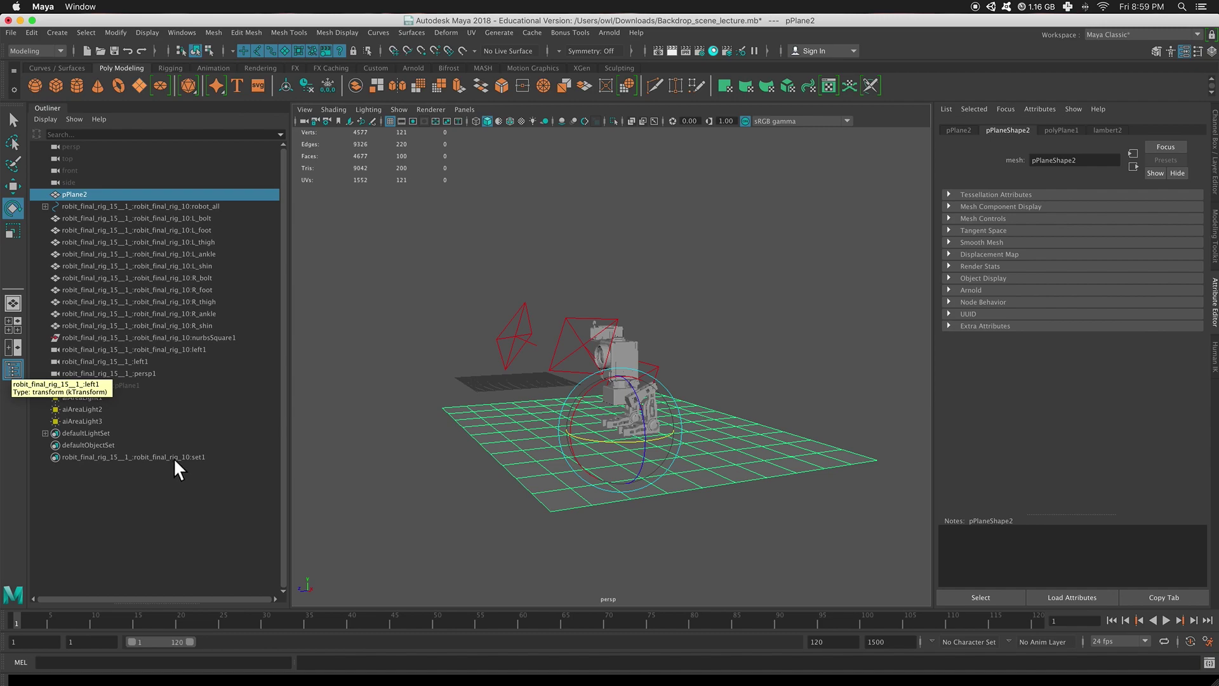
{"action": "left_click", "coordinate": [141, 385]}
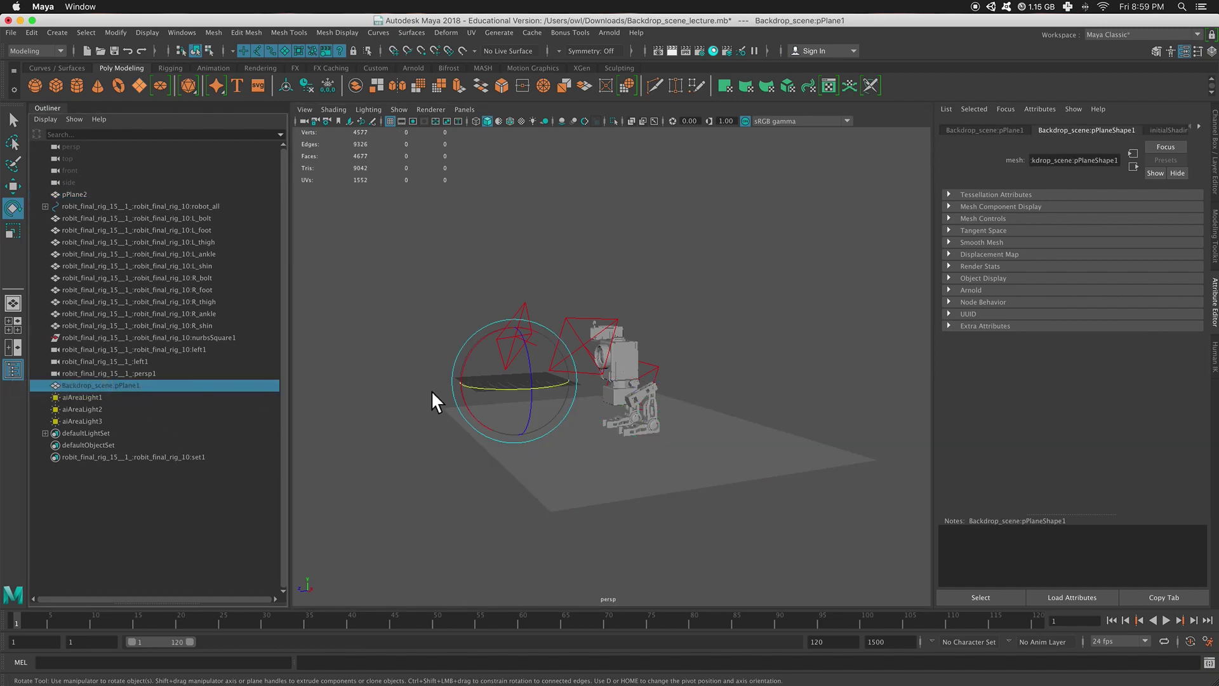
{"action": "key", "text": "h"}
{"action": "left_click", "coordinate": [13, 370]}
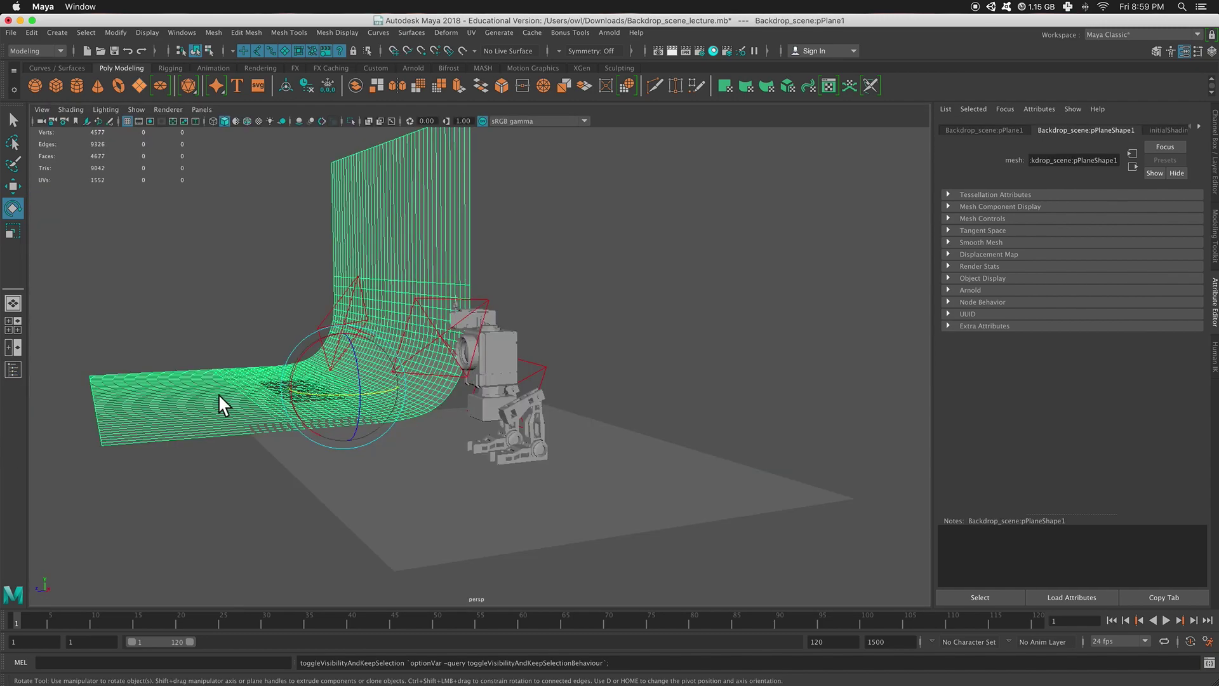
- Orbit around the robot and put the floor plane into vertex editing
{"action": "left_click_drag", "start_coordinate": [218, 394], "coordinate": [341, 429], "text": "alt"}
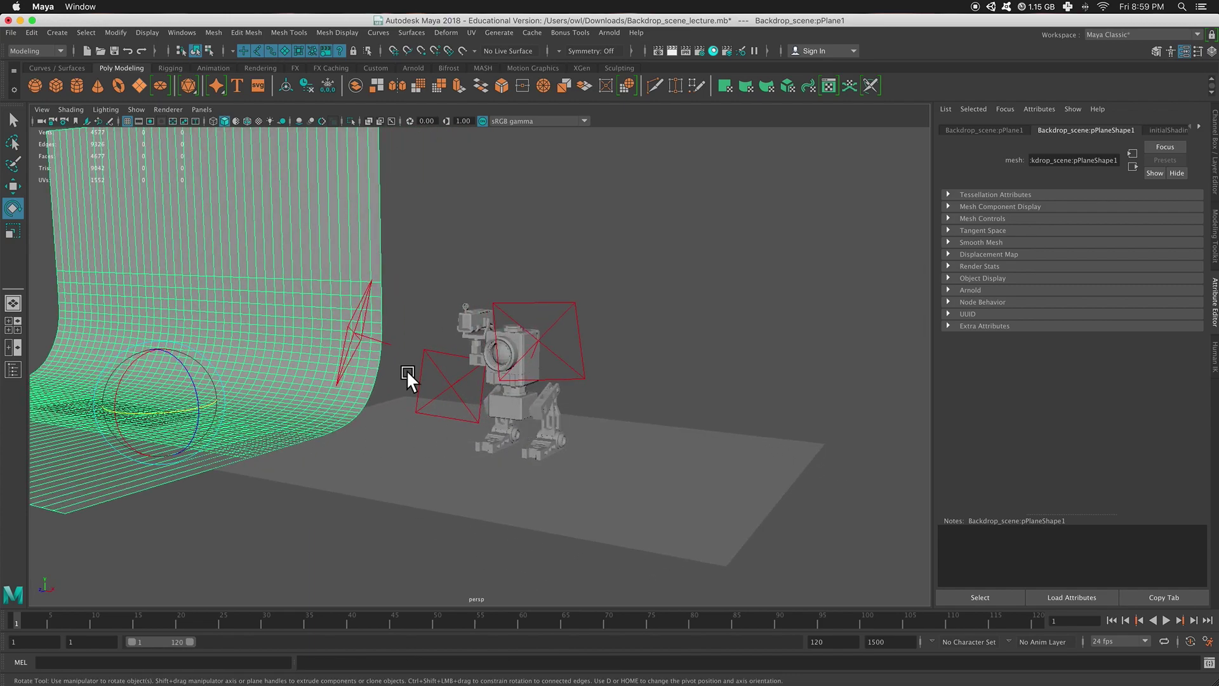
{"action": "left_click_drag", "start_coordinate": [406, 369], "coordinate": [622, 465], "text": "alt"}
{"action": "left_click", "coordinate": [630, 466]}
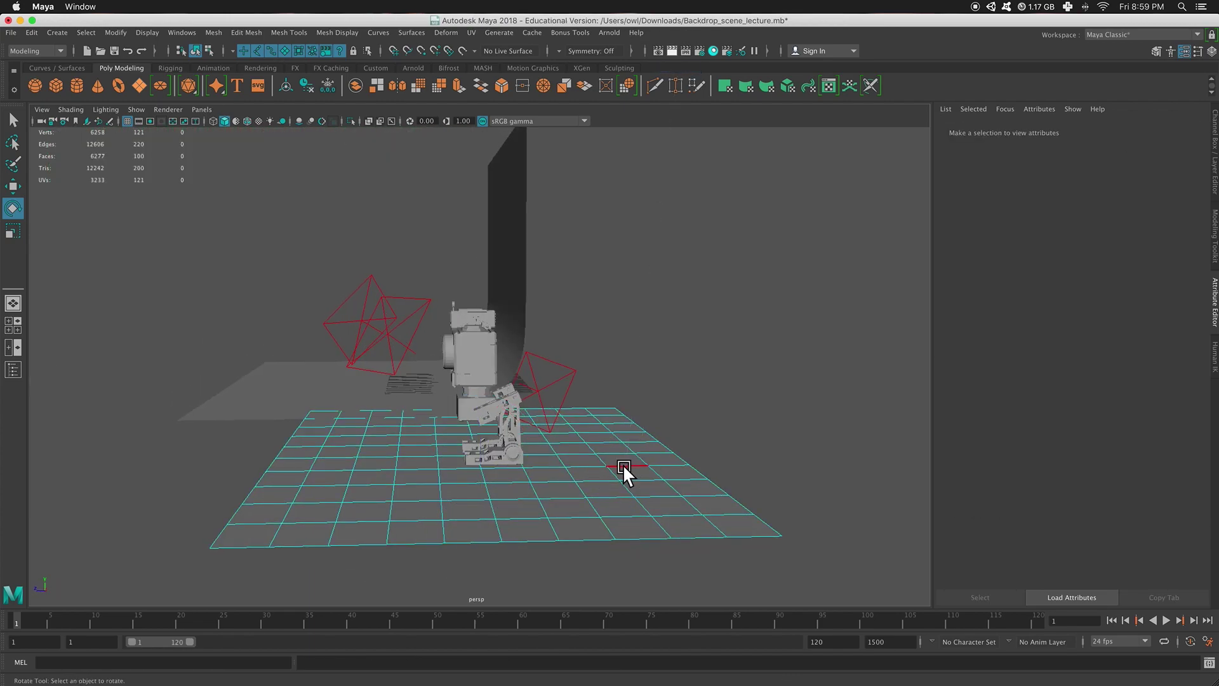
{"action": "right_click_drag", "start_coordinate": [623, 470], "coordinate": [559, 351]}
{"action": "left_click_drag", "start_coordinate": [662, 428], "coordinate": [644, 461], "text": "alt"}
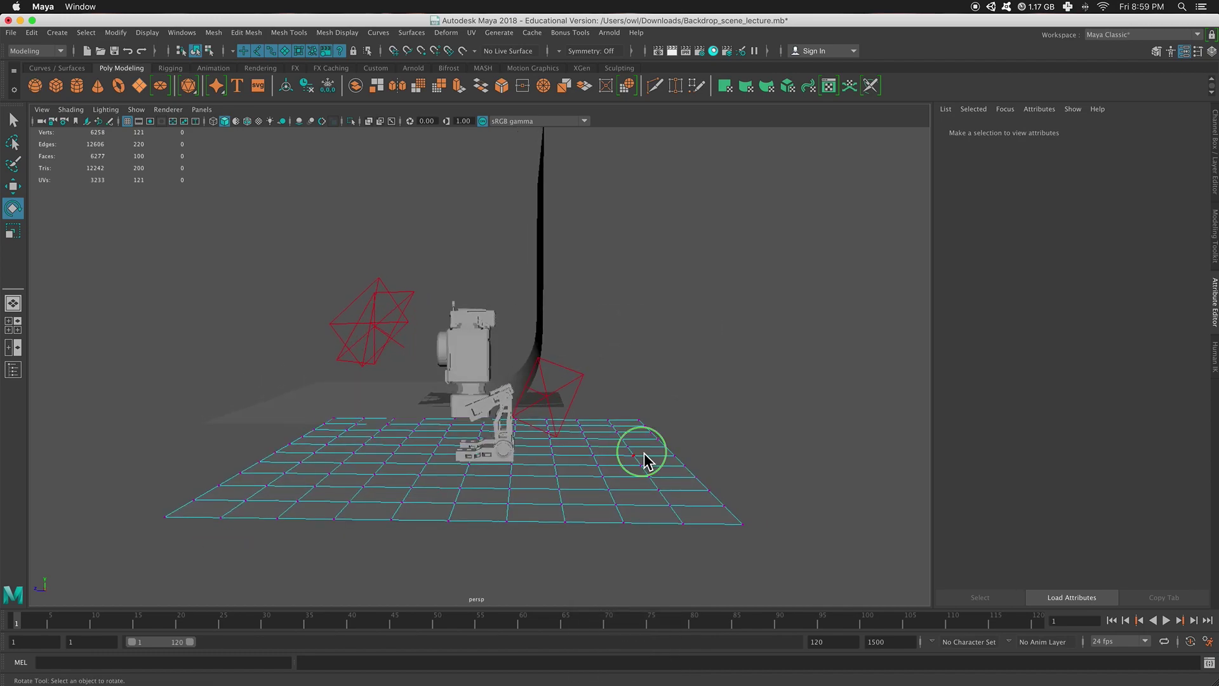
{"action": "right_click_drag", "start_coordinate": [641, 348], "coordinate": [636, 306]}
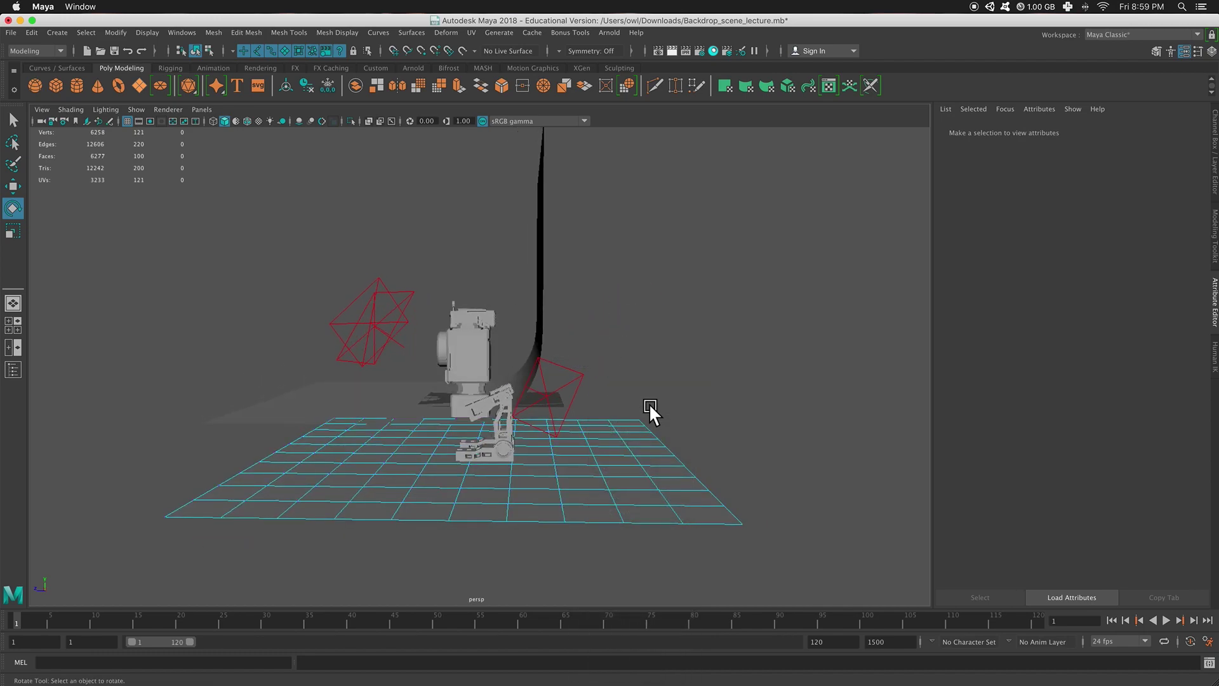
{"action": "right_click_drag", "start_coordinate": [645, 351], "coordinate": [579, 323]}
- Raise the far rows of floor vertices, then return the plane to object mode
{"action": "left_click_drag", "start_coordinate": [794, 342], "coordinate": [551, 601]}
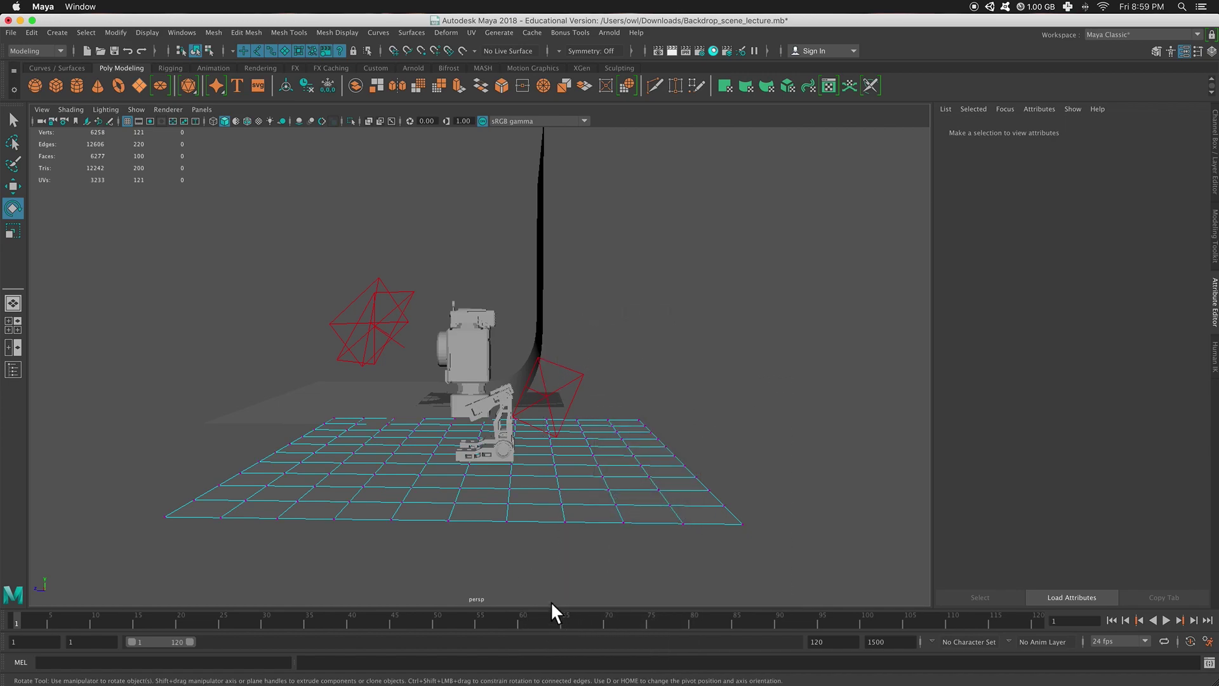
{"action": "key", "text": "w"}
{"action": "left_click_drag", "start_coordinate": [611, 414], "coordinate": [573, 386]}
{"action": "key", "text": "e"}
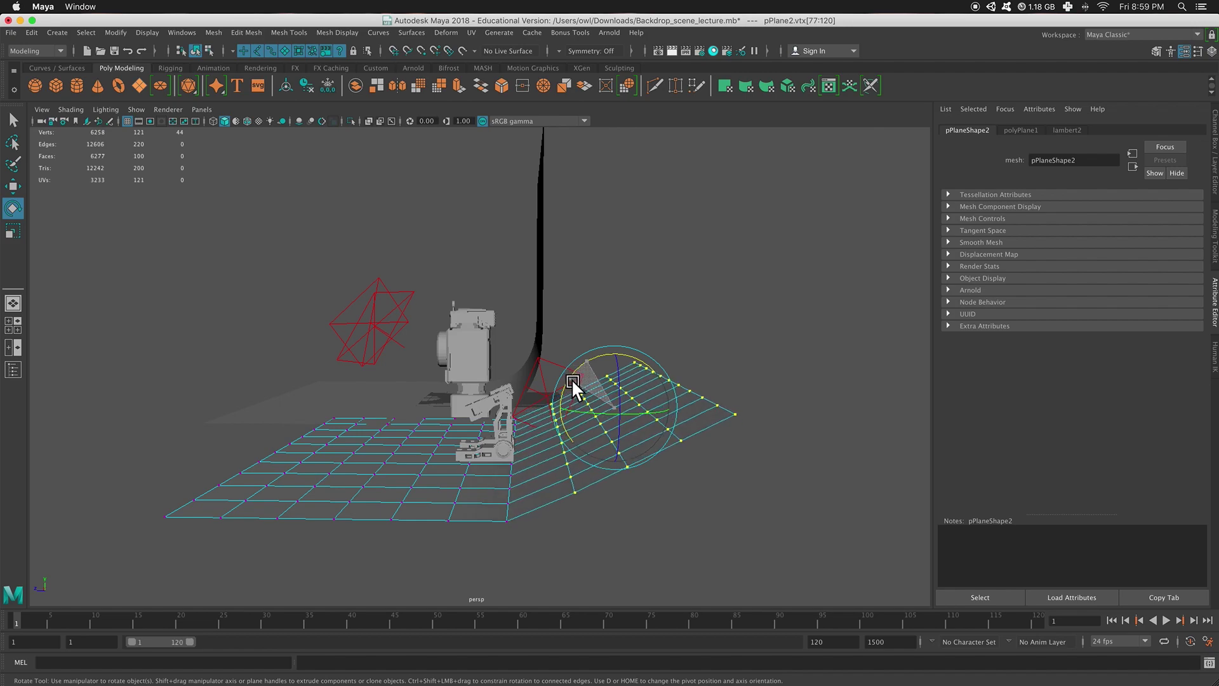
{"action": "left_click_drag", "start_coordinate": [650, 176], "coordinate": [436, 428], "text": "alt"}
{"action": "key", "text": "q"}
{"action": "right_click_drag", "start_coordinate": [445, 346], "coordinate": [522, 343]}
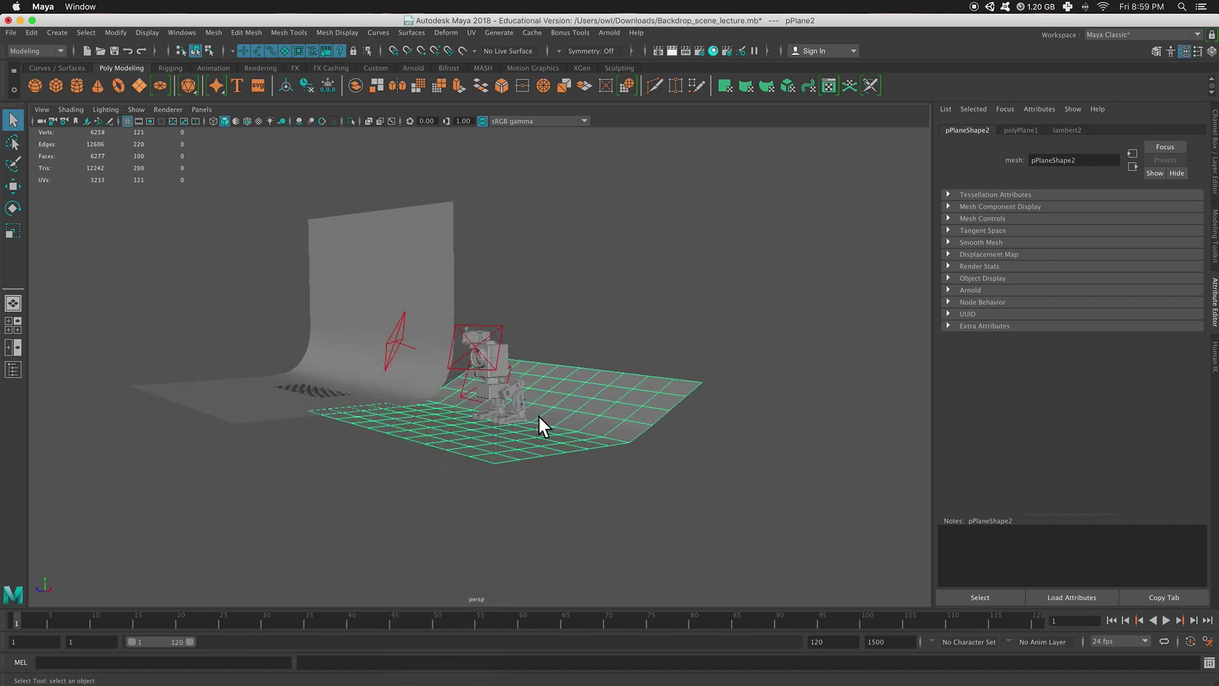
- Delete the bent floor plane and slide the curved backdrop behind the robot
{"action": "key", "text": "Delete"}
{"action": "left_click", "coordinate": [368, 393]}
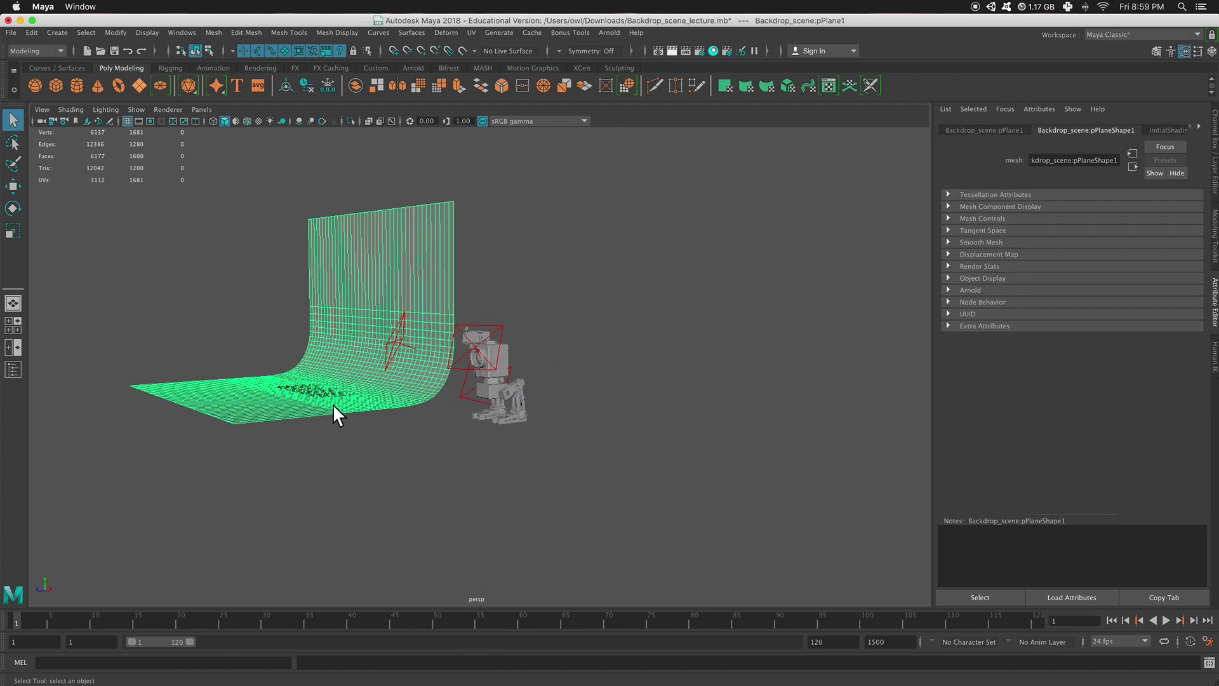
{"action": "key", "text": "w"}
{"action": "left_click_drag", "start_coordinate": [367, 393], "coordinate": [558, 441]}
{"action": "scroll", "coordinate": [501, 424], "scroll_direction": "up", "scroll_amount": 3}
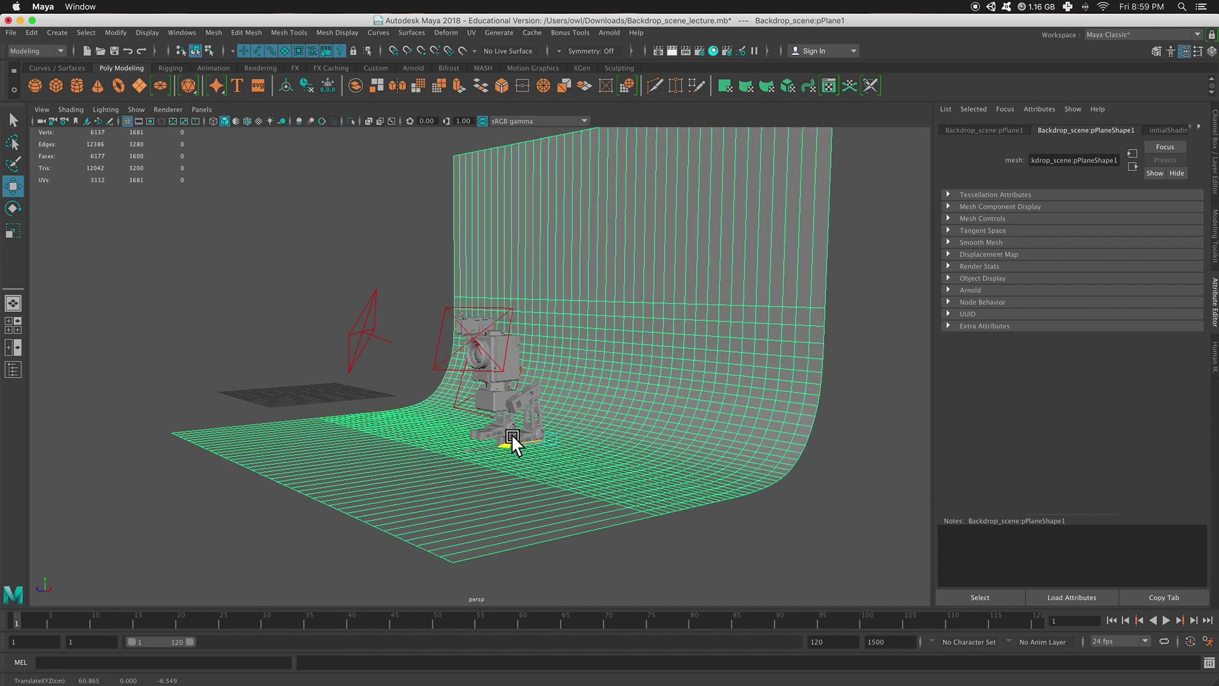
{"action": "scroll", "coordinate": [514, 435], "scroll_direction": "down", "scroll_amount": 5}
{"action": "scroll", "coordinate": [517, 438], "scroll_direction": "up", "scroll_amount": 6}
{"action": "scroll", "coordinate": [535, 459], "scroll_direction": "up", "scroll_amount": 3}
{"action": "scroll", "coordinate": [537, 454], "scroll_direction": "down", "scroll_amount": 6}
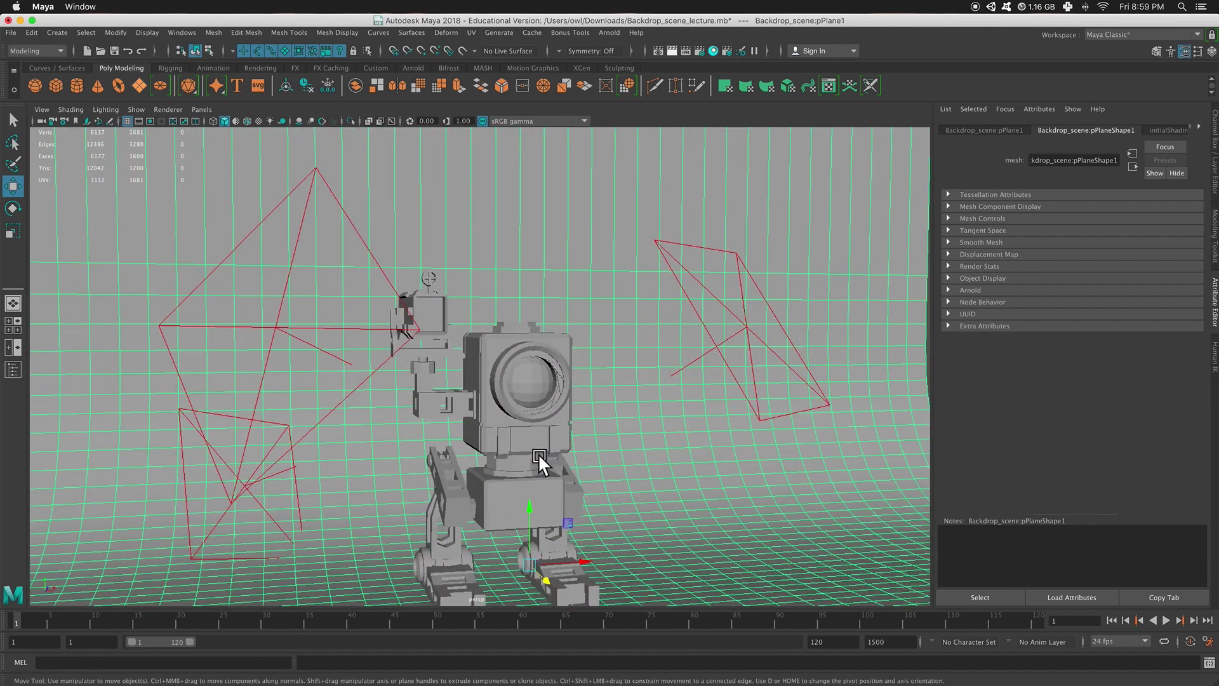
{"action": "scroll", "coordinate": [535, 452], "scroll_direction": "up", "scroll_amount": 3}
- Scale the backdrop to fit behind the robot and render the frame with Arnold
{"action": "key", "text": "r"}
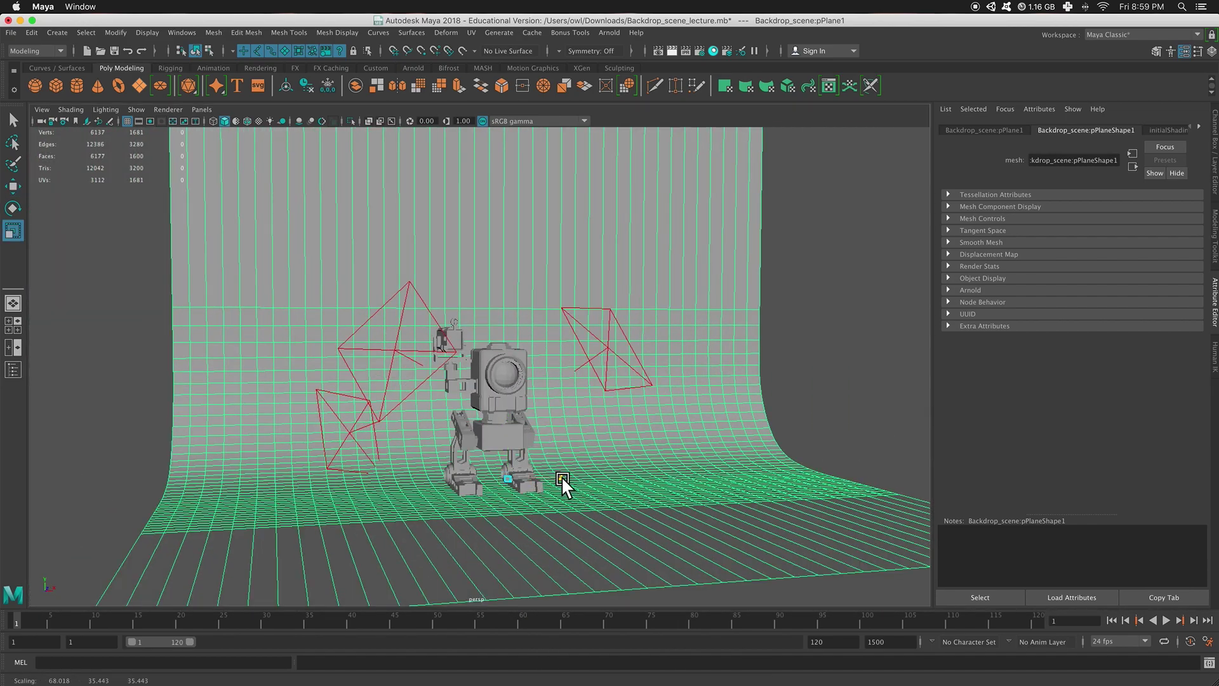
{"action": "left_click_drag", "start_coordinate": [561, 476], "coordinate": [597, 411], "text": "alt"}
{"action": "scroll", "coordinate": [615, 465], "scroll_direction": "up", "scroll_amount": 3}
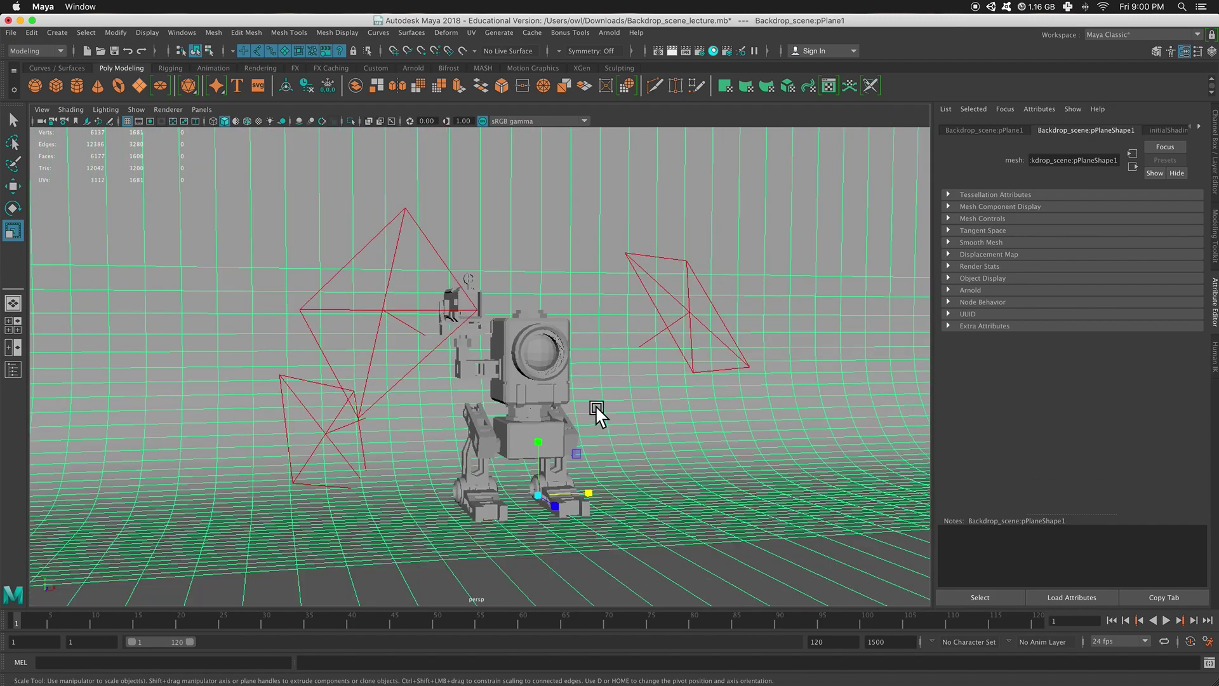
{"action": "scroll", "coordinate": [597, 411], "scroll_direction": "up", "scroll_amount": 2}
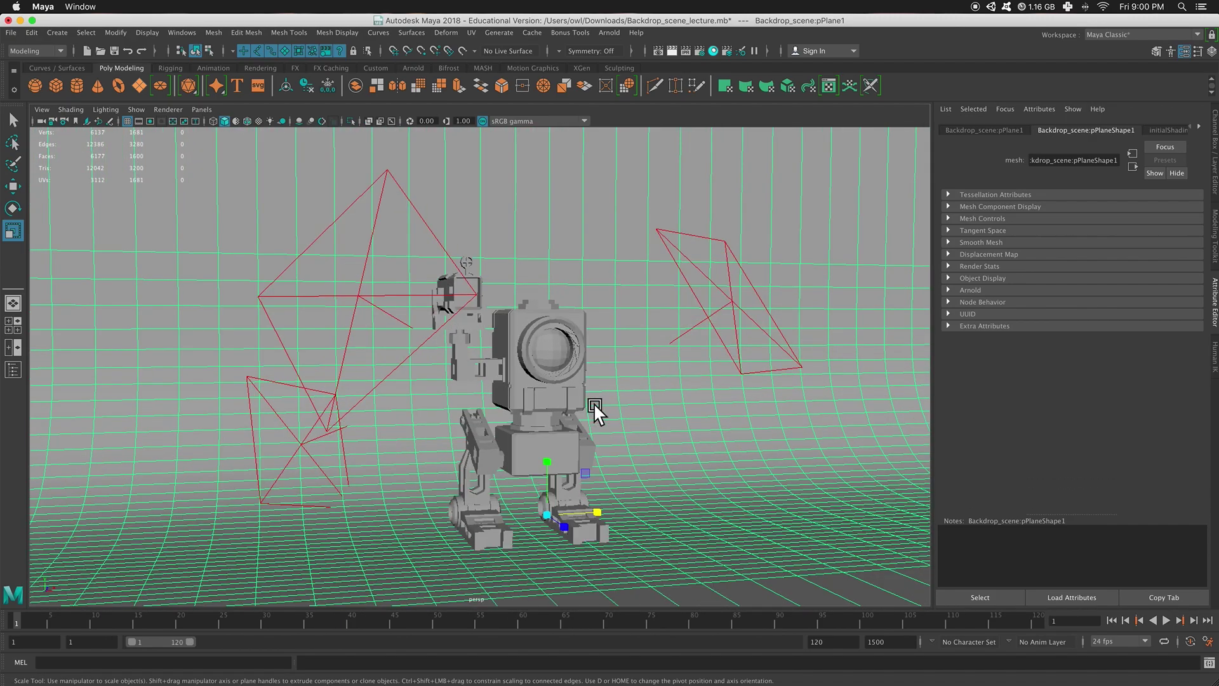
{"action": "left_click", "coordinate": [671, 51]}
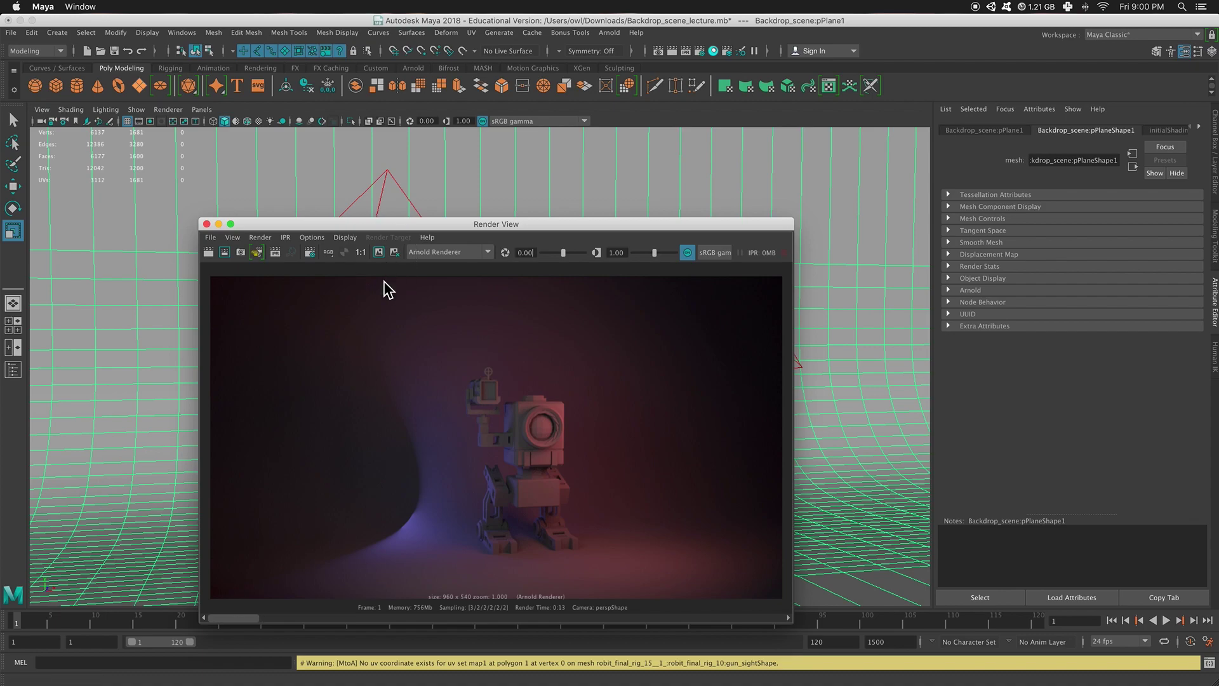
- Scrub the Render View history to compare against the grey render, then move the window aside
{"action": "left_click_drag", "start_coordinate": [249, 618], "coordinate": [335, 616]}
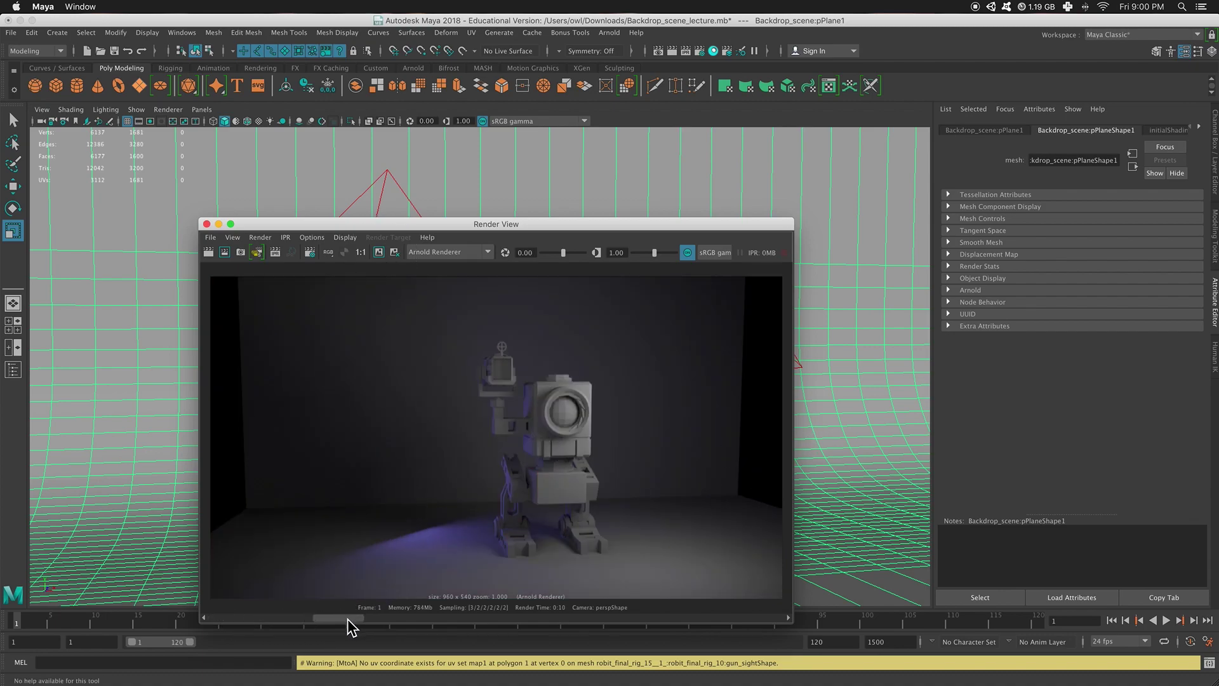
{"action": "left_click_drag", "start_coordinate": [348, 619], "coordinate": [287, 616]}
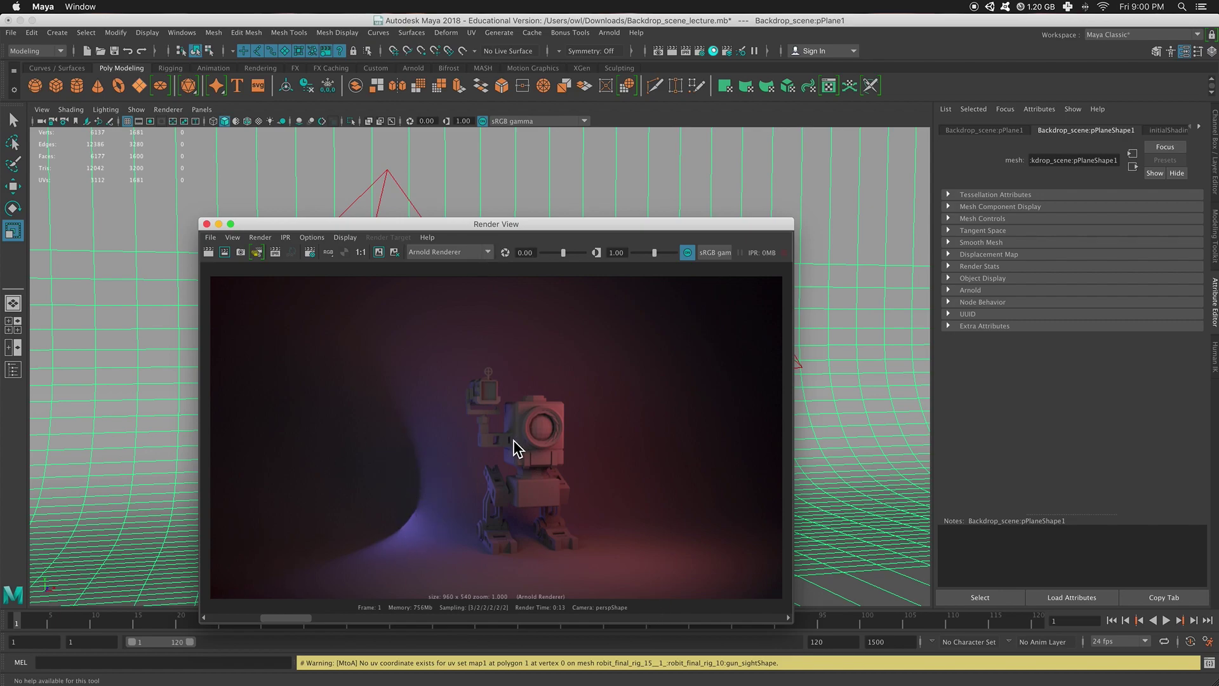
{"action": "left_click_drag", "start_coordinate": [522, 238], "coordinate": [778, 193]}
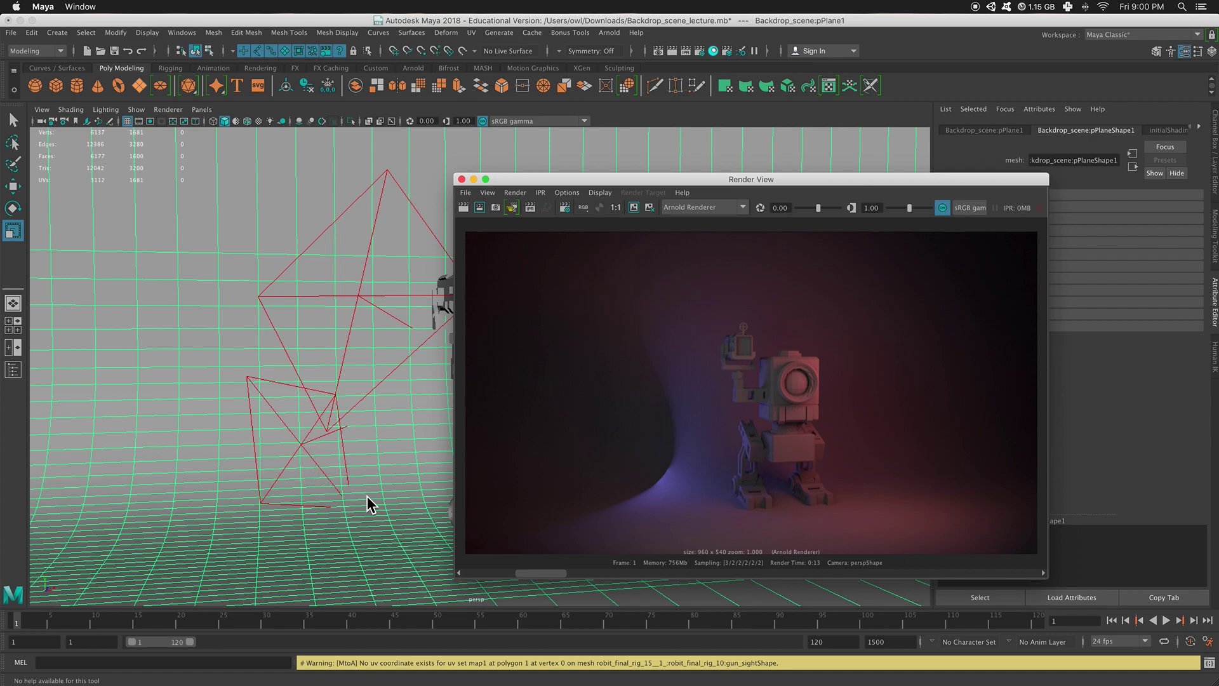
{"action": "left_click_drag", "start_coordinate": [797, 184], "coordinate": [588, 196]}
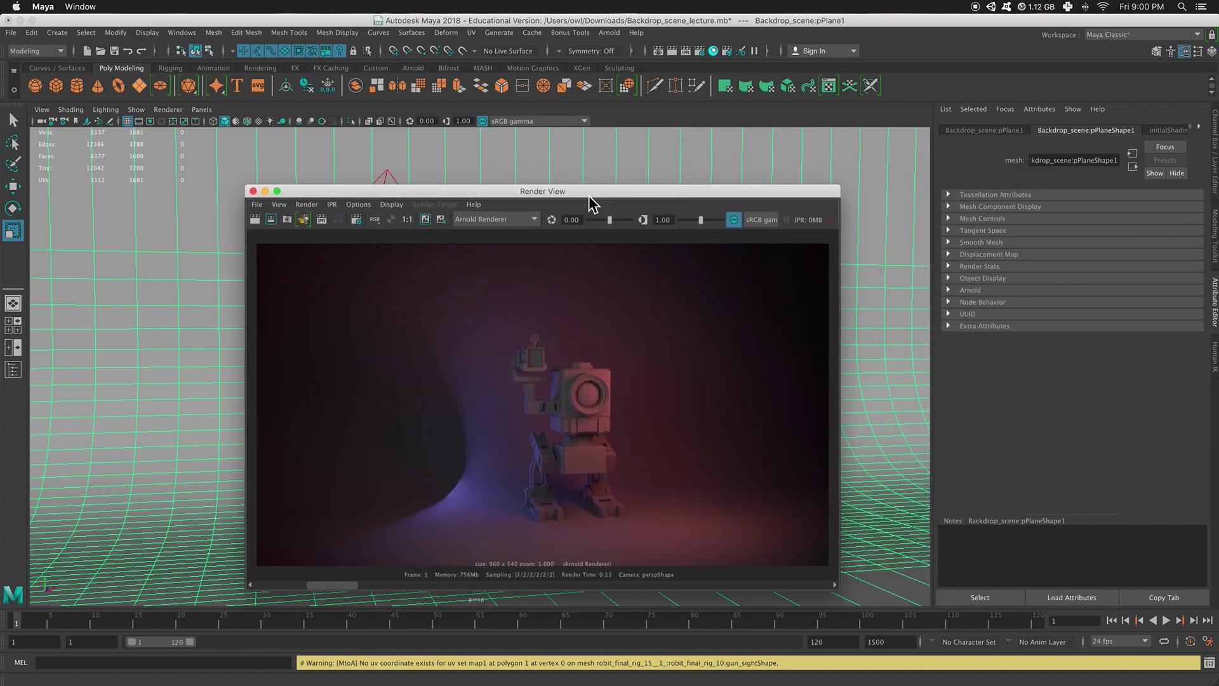